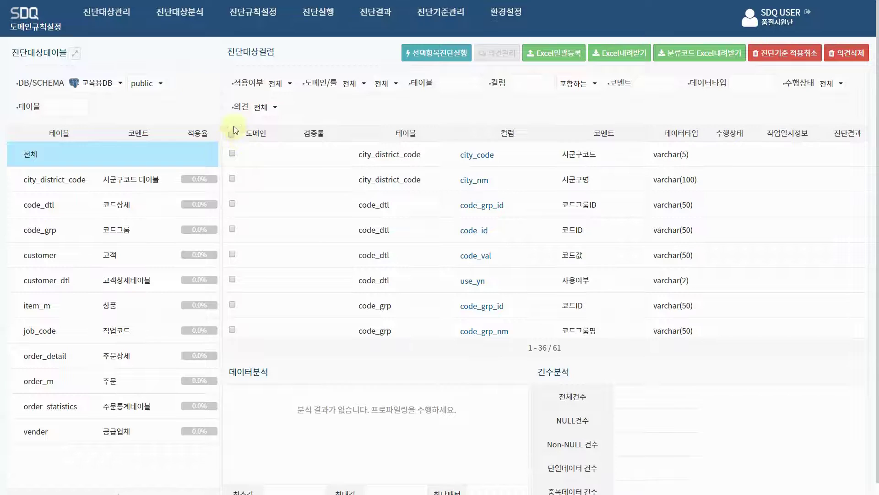
Choose the public schema of 교육용DB and list the columns of all its tables
click(138, 84)
click(147, 109)
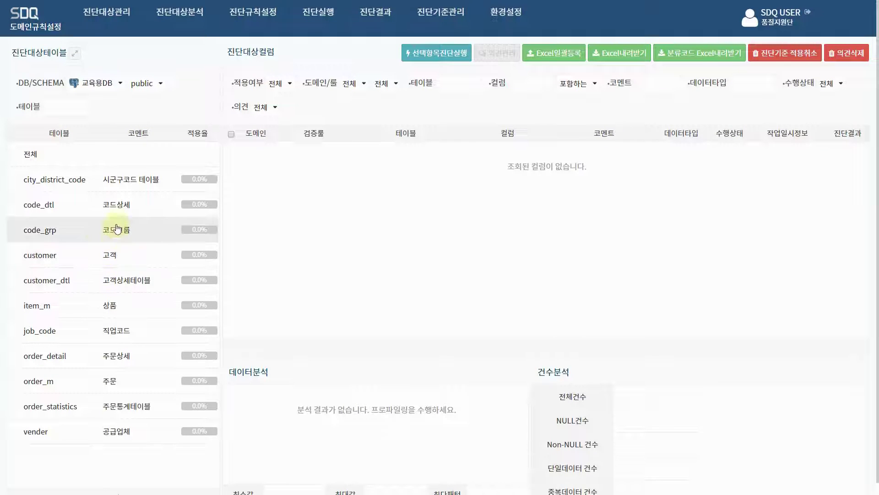
click(130, 160)
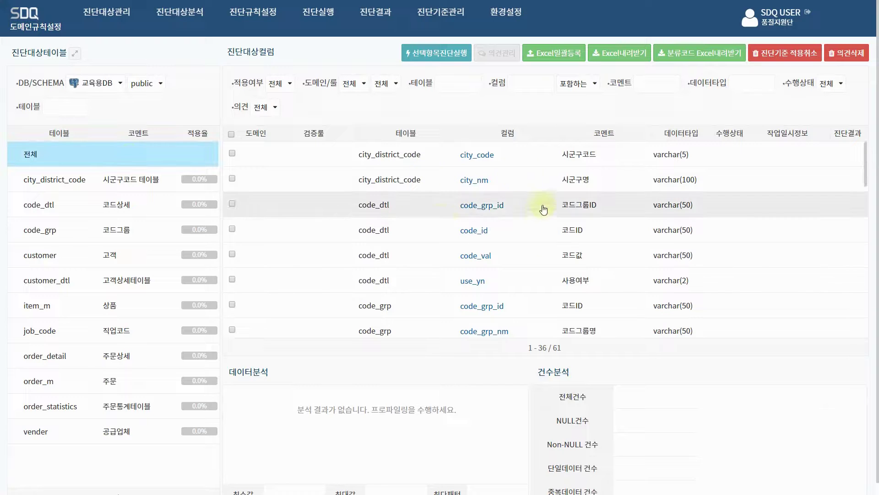
scroll(557, 213, down, 10)
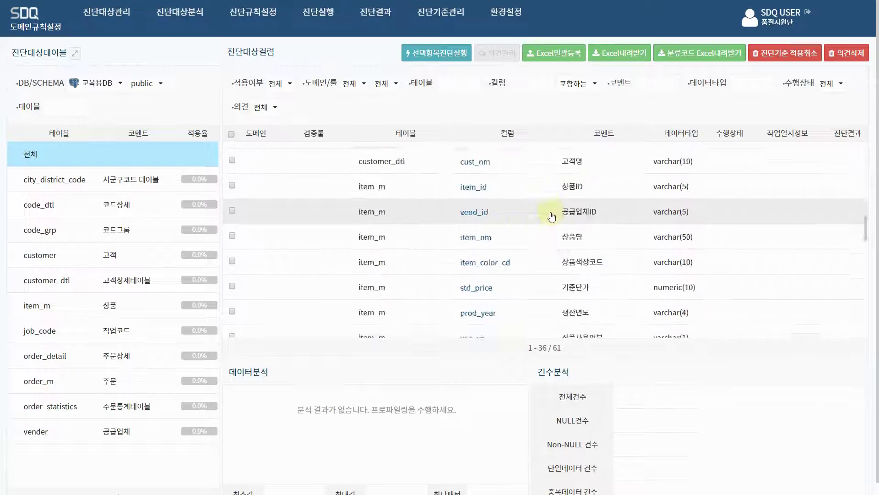
scroll(556, 212, up, 7)
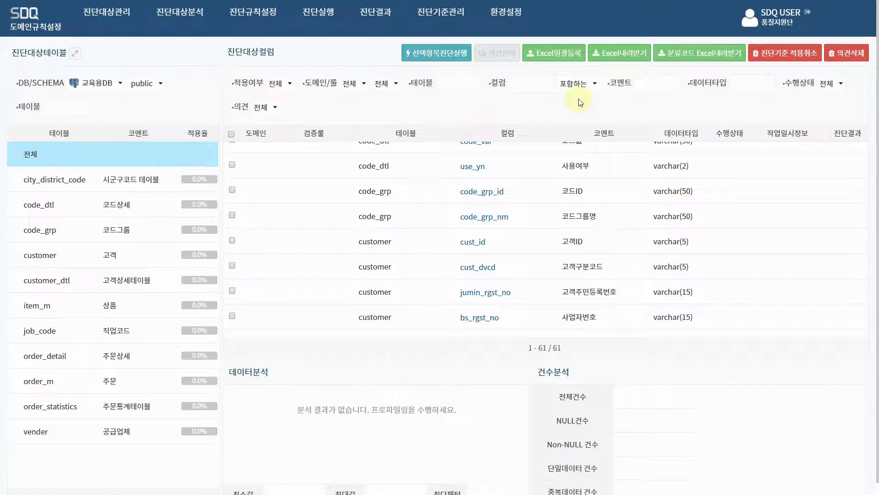
Filter the target columns to those whose column name contains YN
click(531, 82)
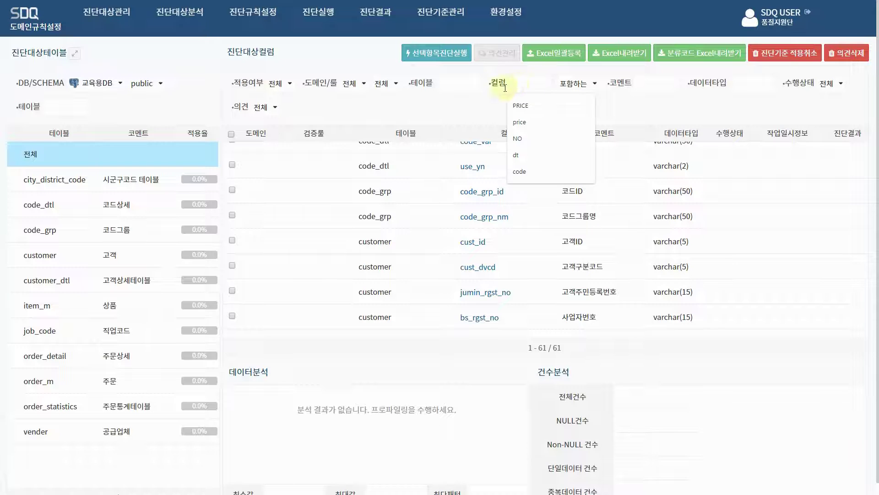
click(482, 107)
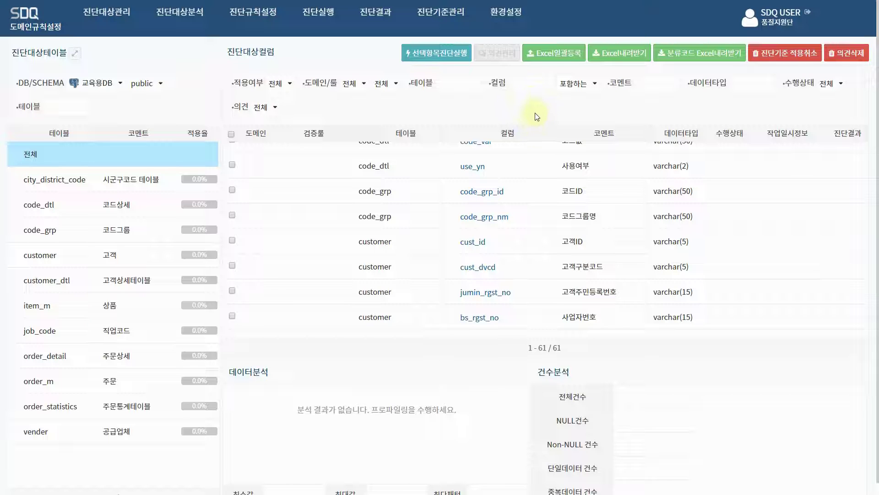
click(521, 85)
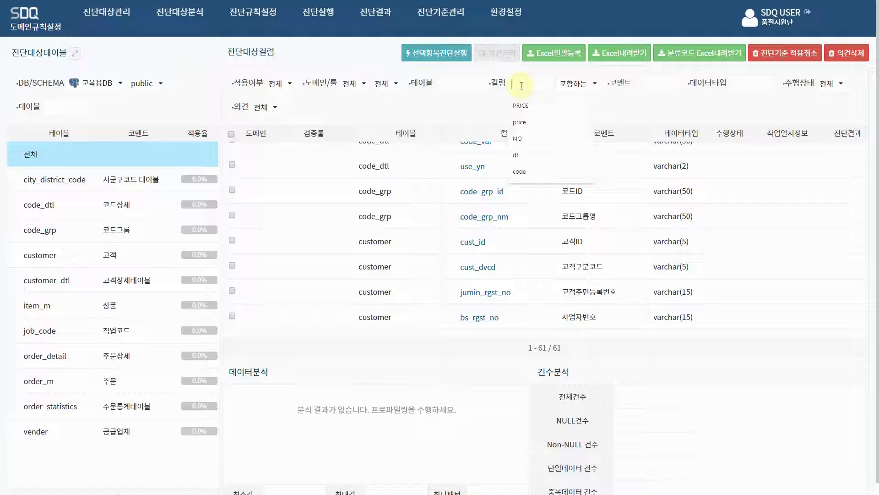
text(YN)
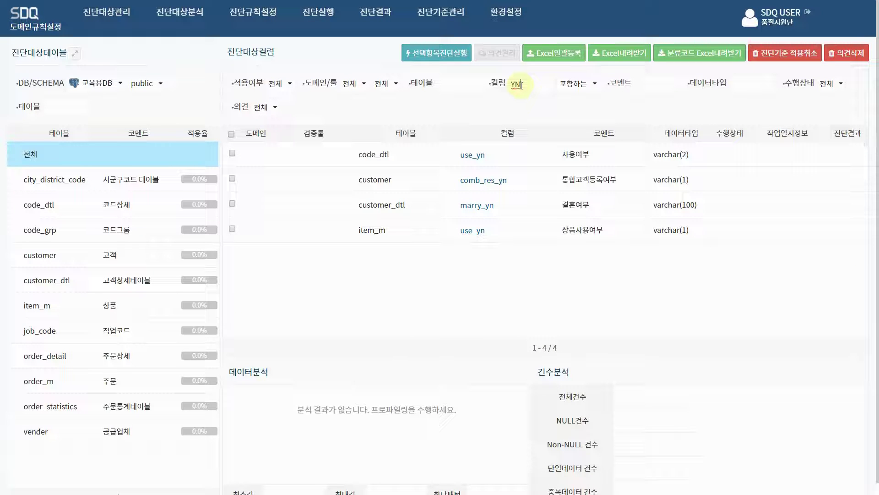
key(BackSpace)
key(BackSpace)
text(YN)
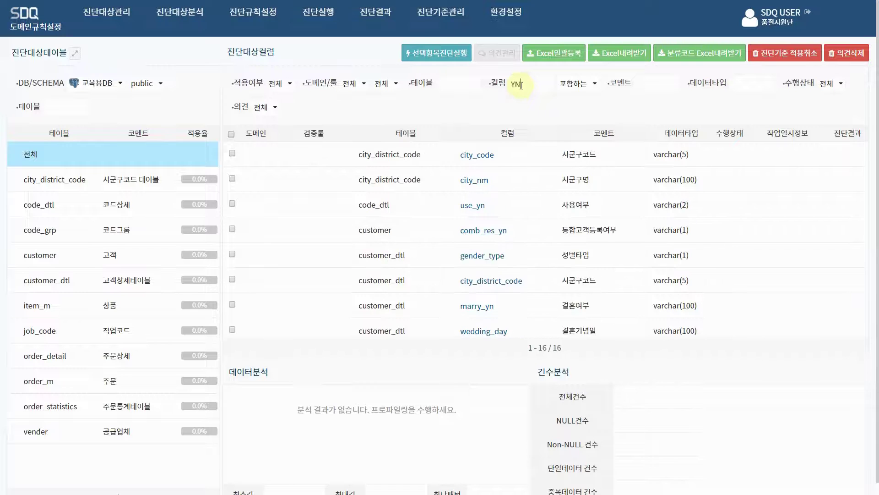
Replace the column name filter with CD, followed by DT, to find code and date columns
key(BackSpace)
key(BackSpace)
text(CD)
key(BackSpace)
key(BackSpace)
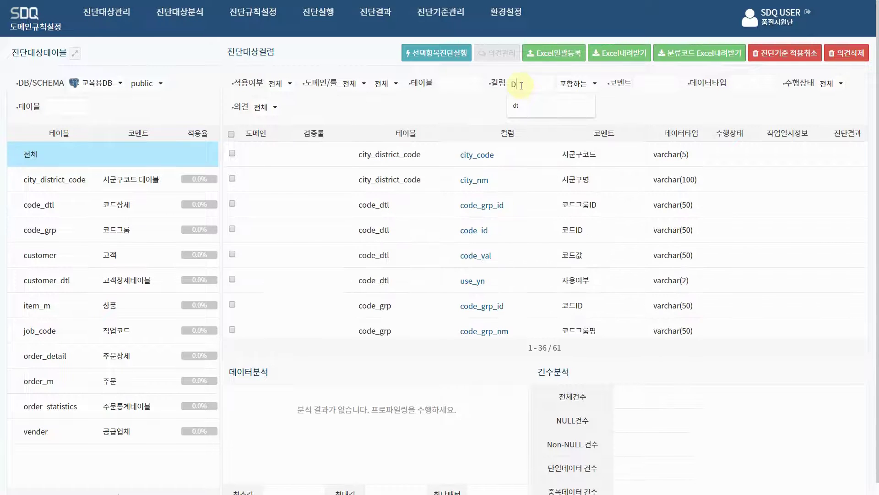
text(DT)
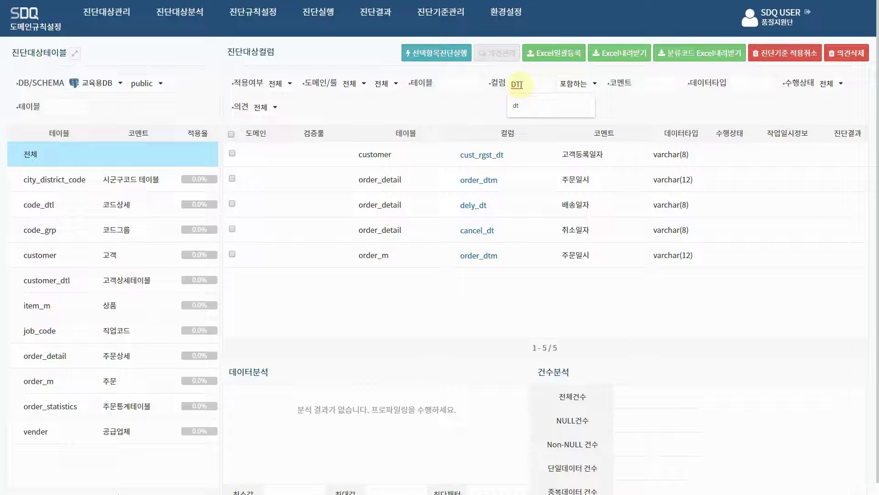
Clear the column name filter and display the data analysis of city_code in the city_district_code table
key(BackSpace)
key(BackSpace)
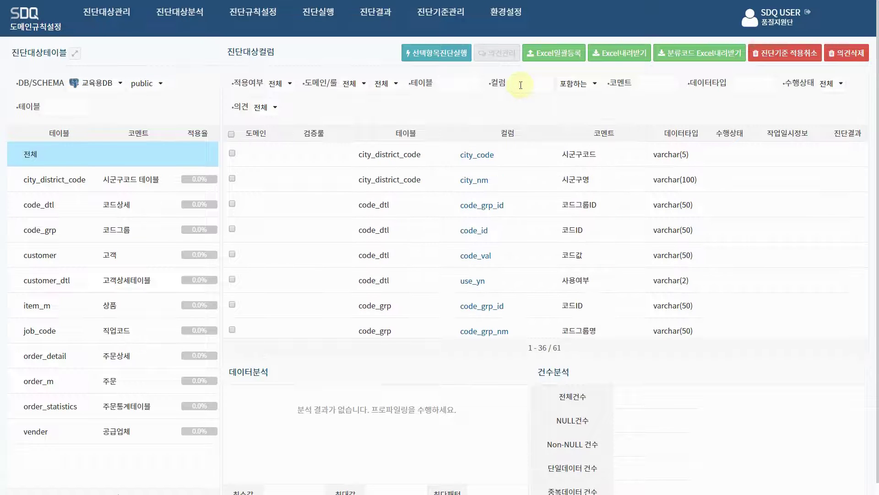
click(510, 157)
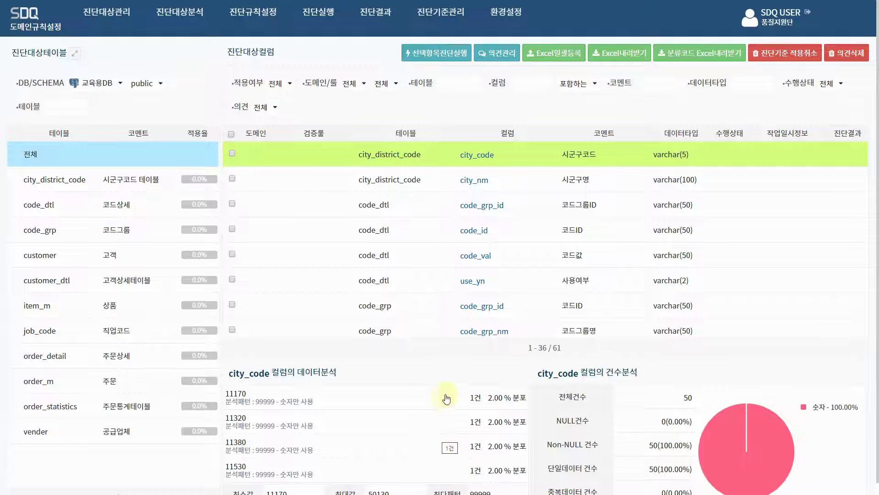
Filter the column names by YN and select the use_yn column of the code_dtl table for rule setting
click(526, 86)
text(YN)
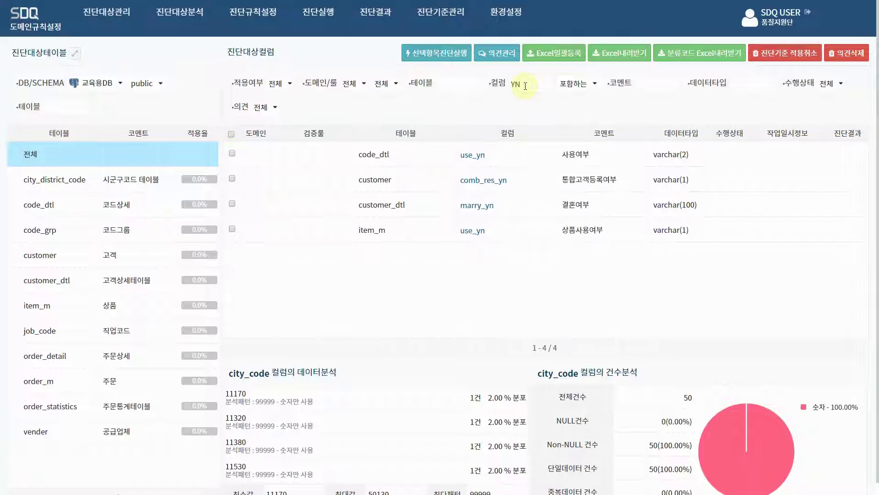
click(233, 154)
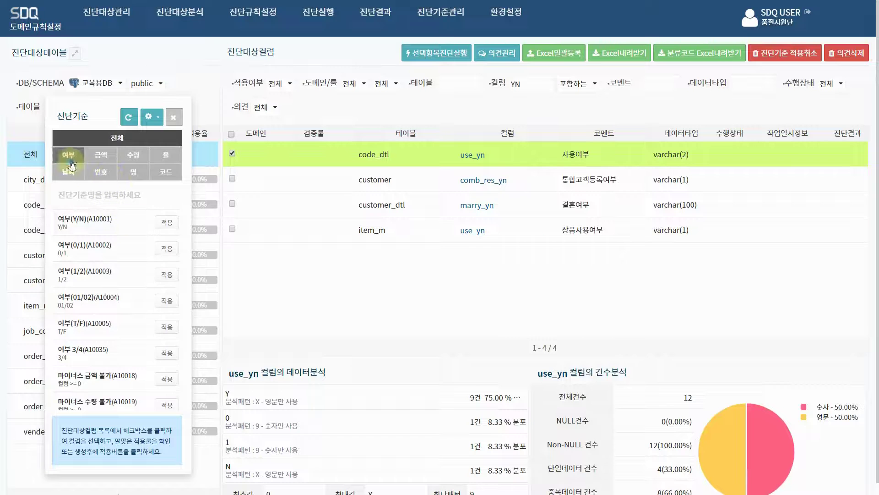
Browse the available diagnosis criteria by category: 금액, 율, 명, 번호, 날짜 and 코드
click(101, 155)
click(166, 155)
click(134, 172)
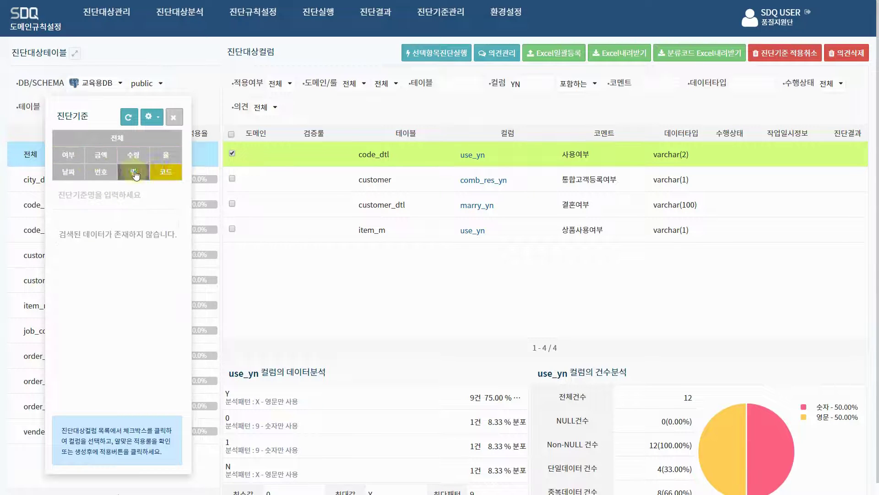
click(101, 171)
click(76, 173)
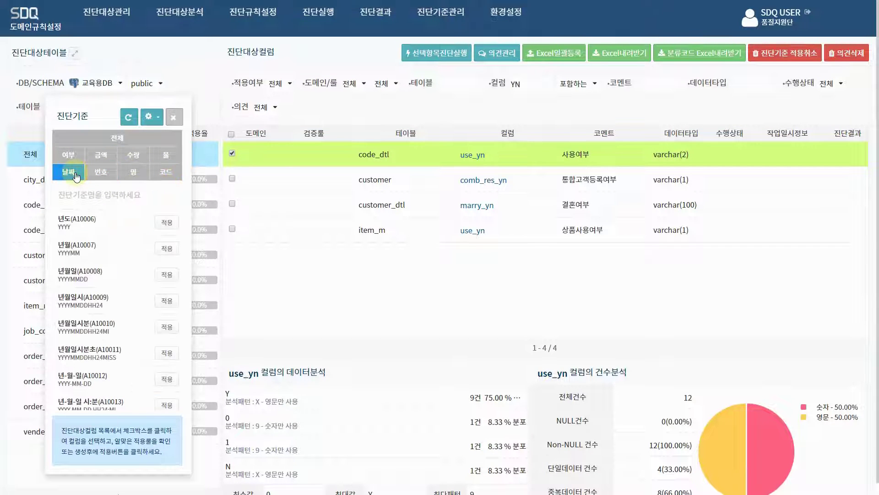
click(101, 172)
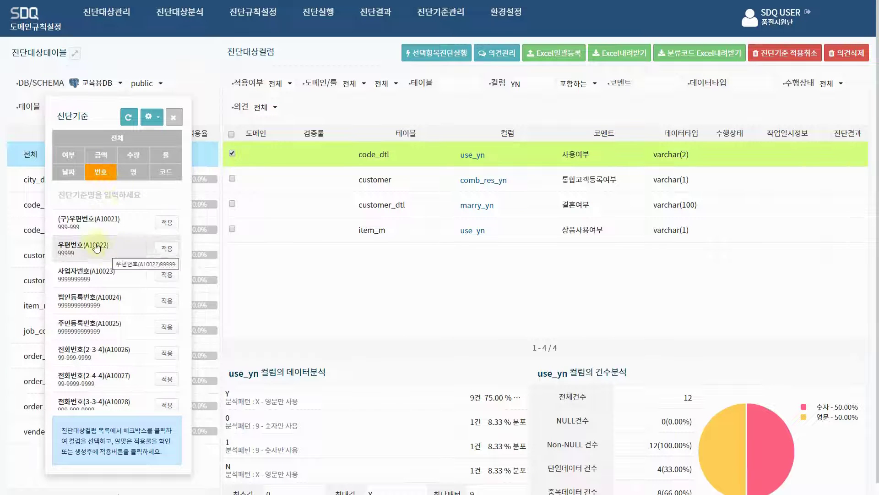
click(164, 172)
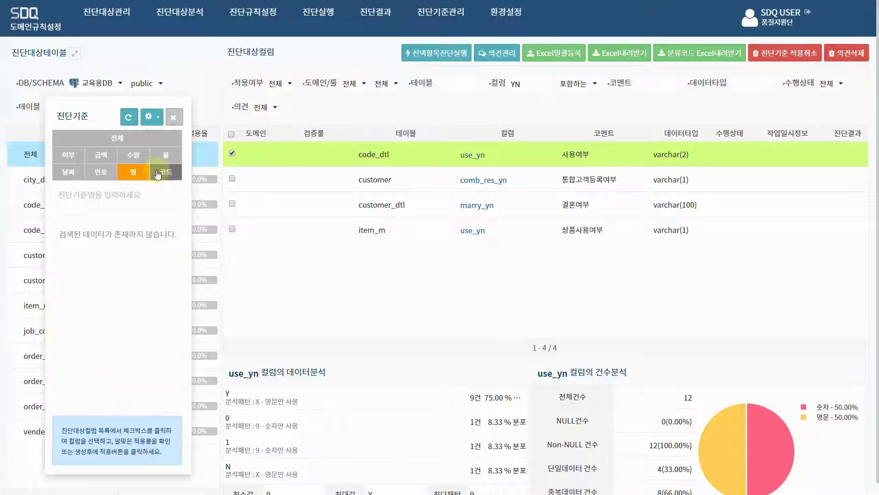
click(161, 162)
View the management windows for validation rules (검증룰) and validation codes (검증코드), closing each one
click(151, 117)
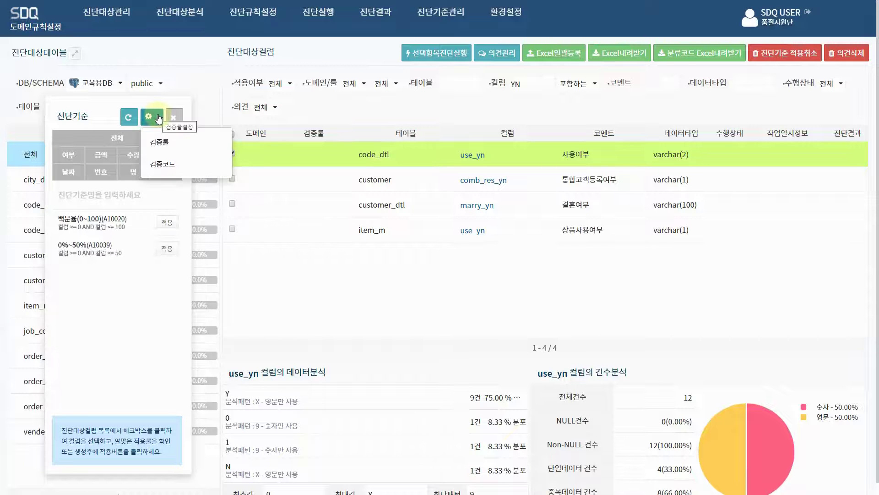
click(158, 142)
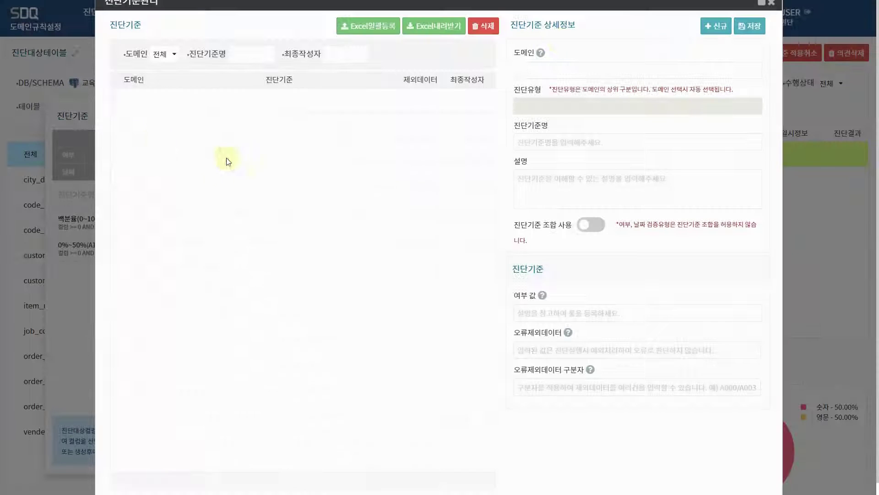
click(771, 3)
click(151, 117)
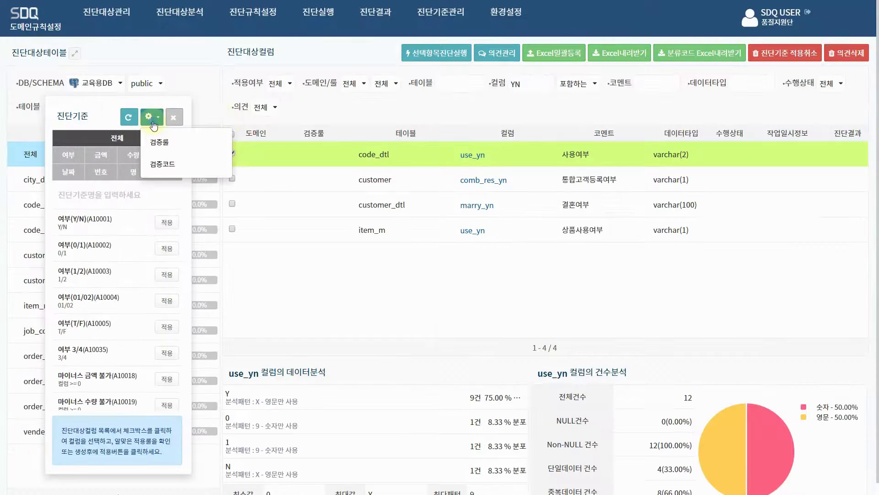
click(169, 165)
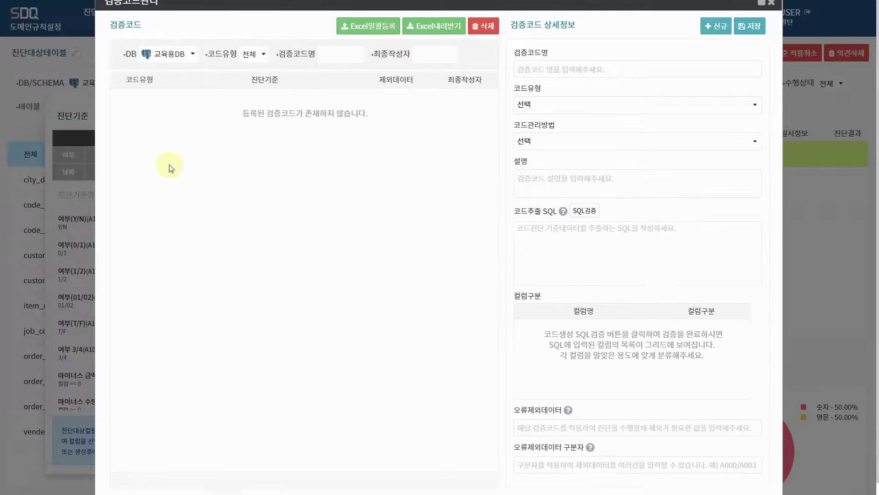
click(771, 6)
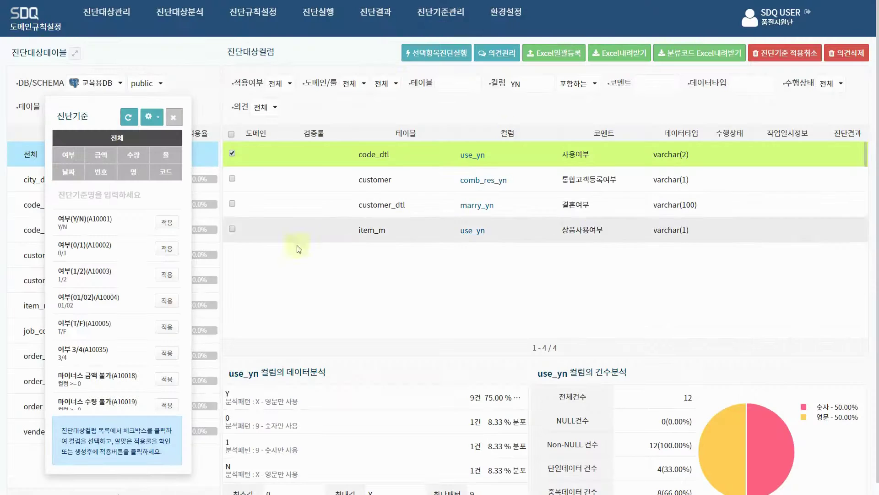
Apply the 여부(Y/N) criterion to code_dtl's use_yn column and run the diagnosis on that column
click(166, 222)
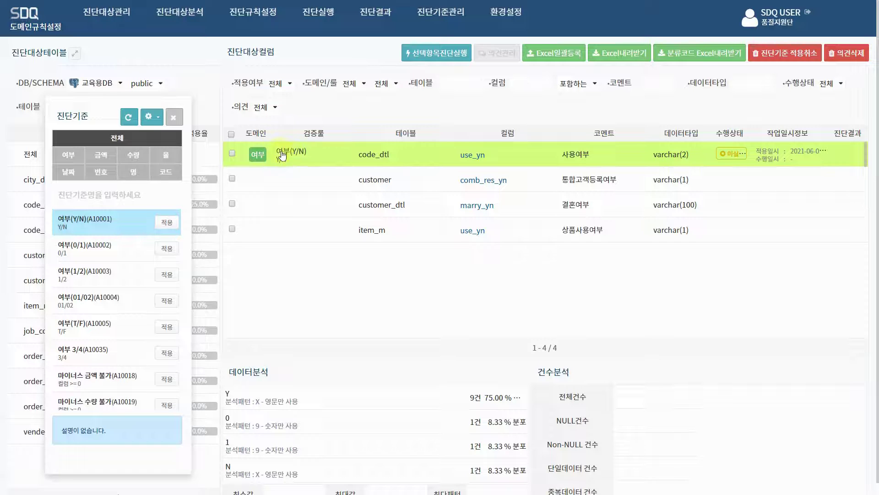
click(233, 154)
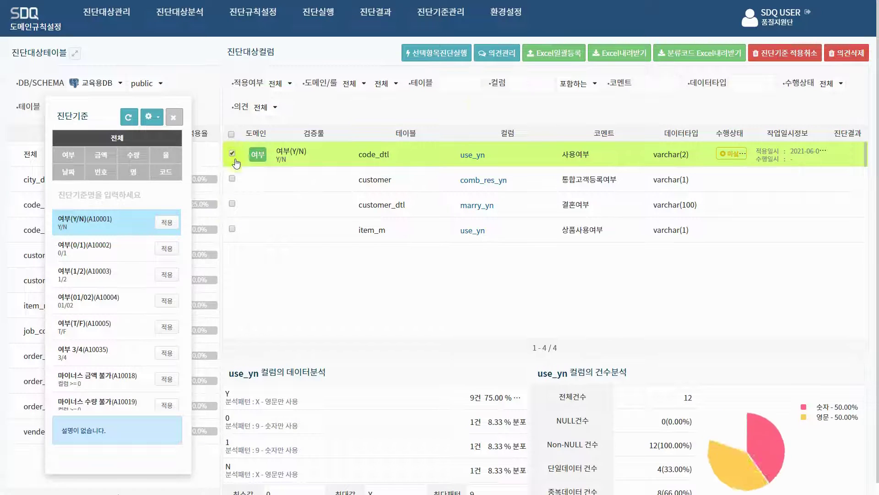
click(450, 57)
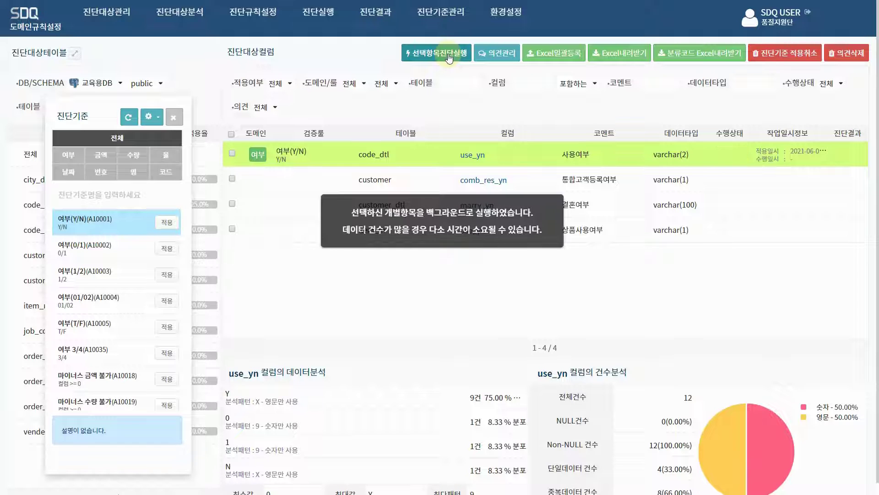
click(174, 120)
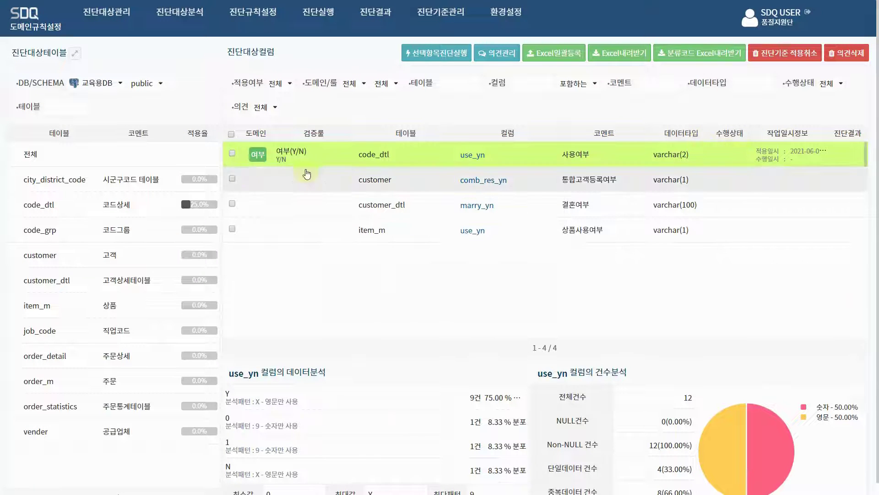
List the columns of all tables again and inspect the error data details of code_dtl's use_yn diagnosis
click(195, 164)
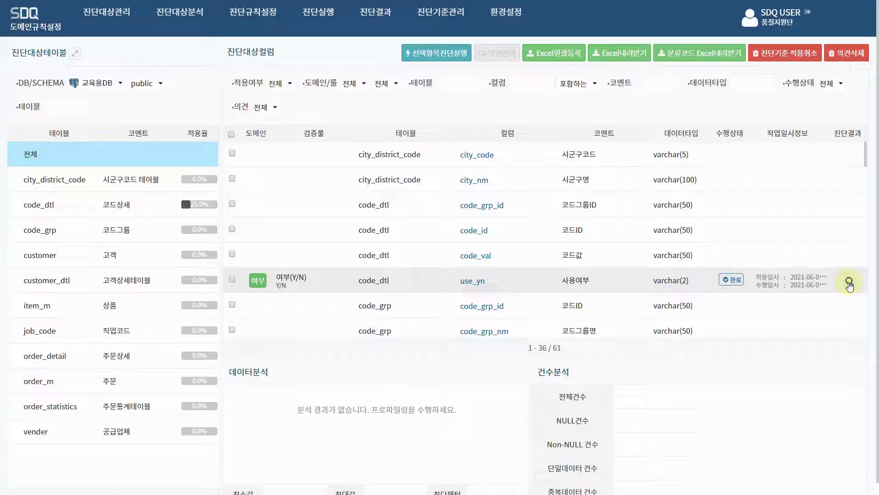
click(848, 282)
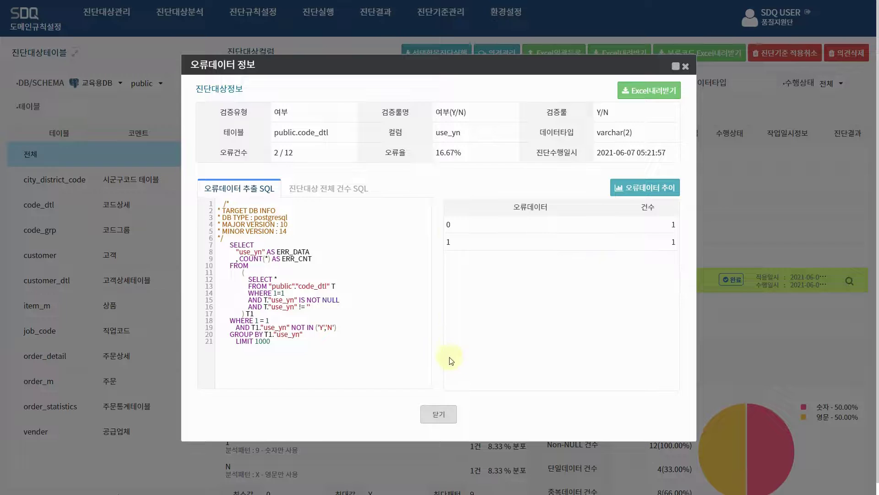
click(443, 413)
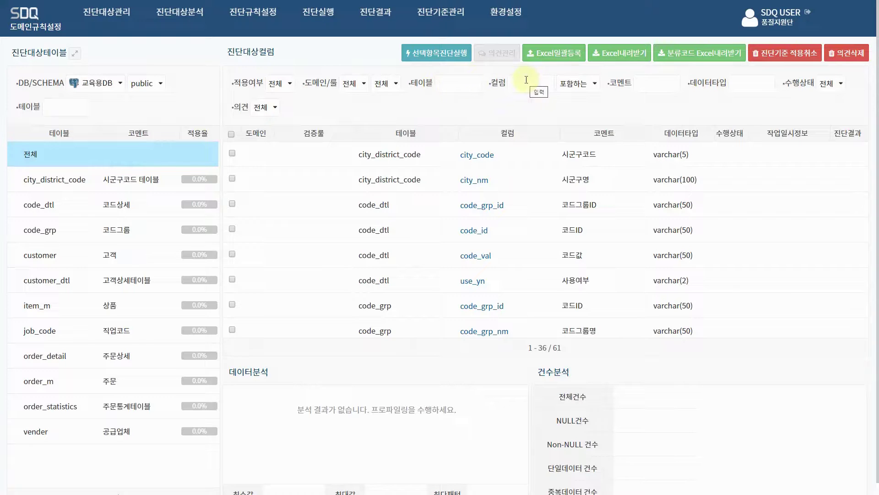
Filter the columns by yn and review the data analysis of both use_yn columns, comb_res_yn and marry_yn
click(526, 80)
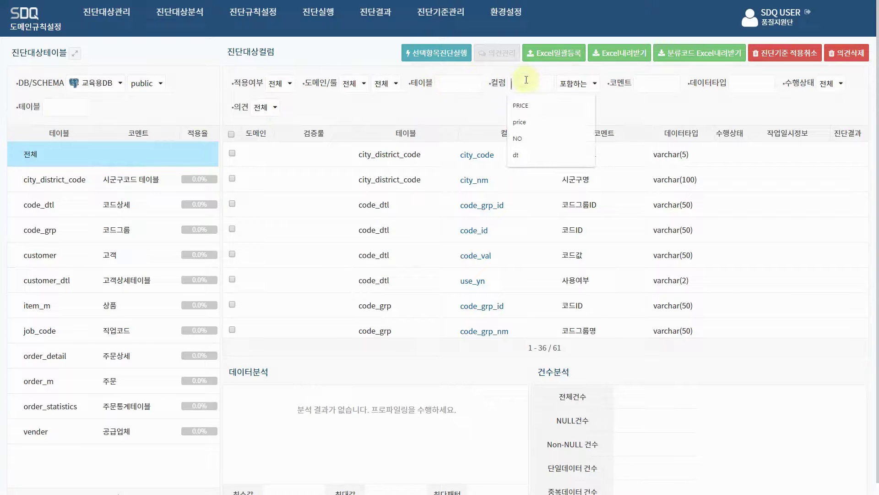
text(yn)
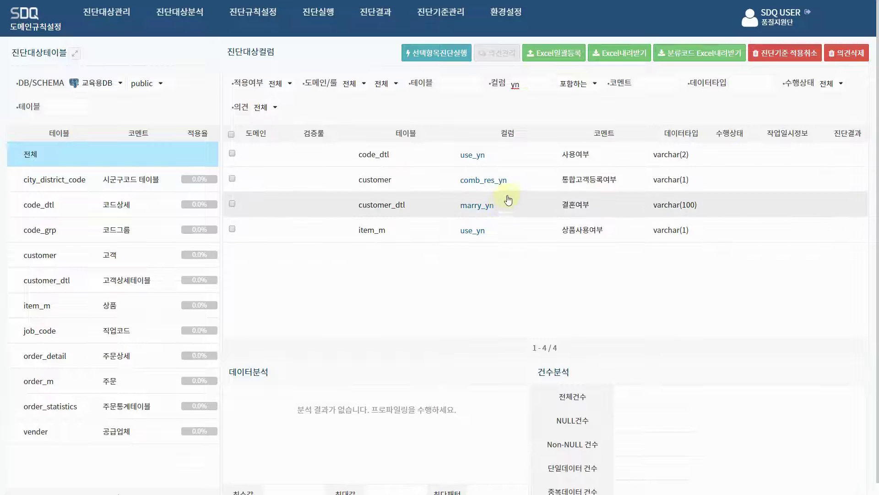
click(525, 163)
click(524, 181)
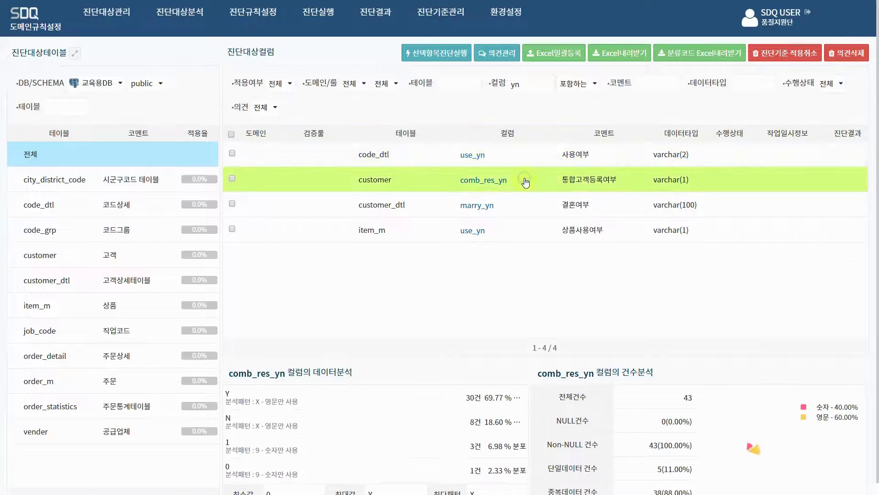
click(526, 203)
click(530, 227)
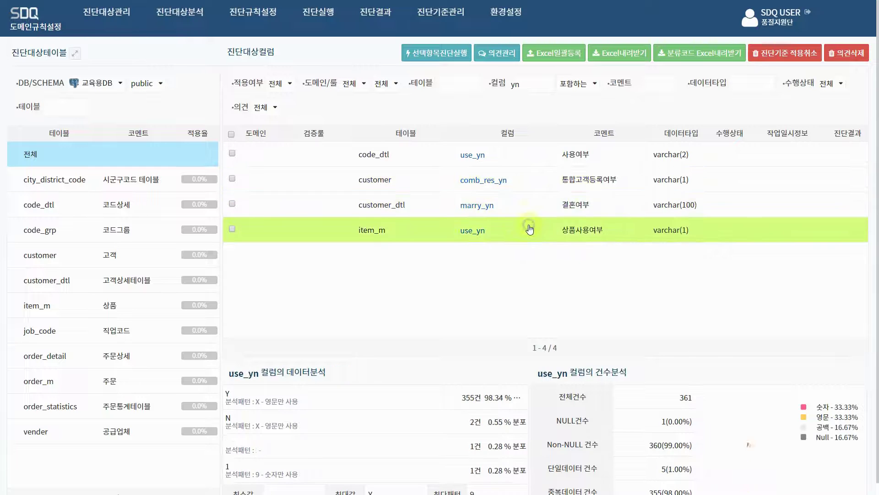
Compare the data values and count analysis of marry_yn, comb_res_yn and the use_yn columns of code_dtl and item_m
click(532, 209)
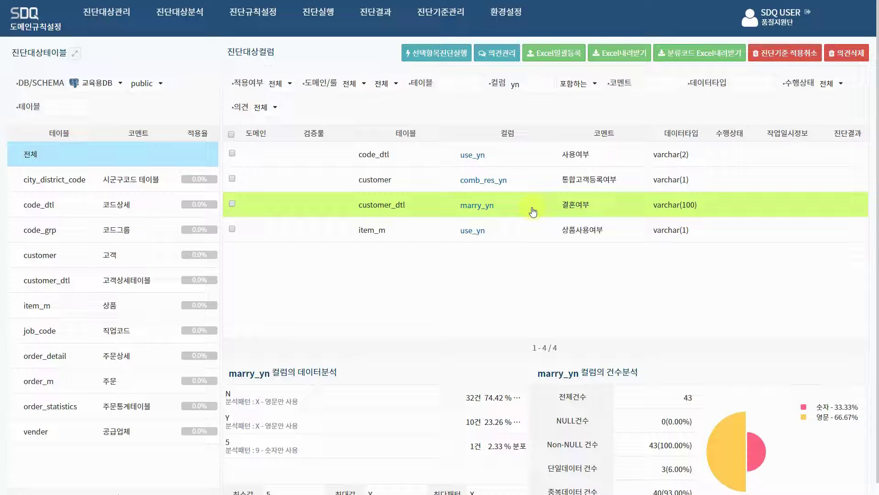
click(532, 160)
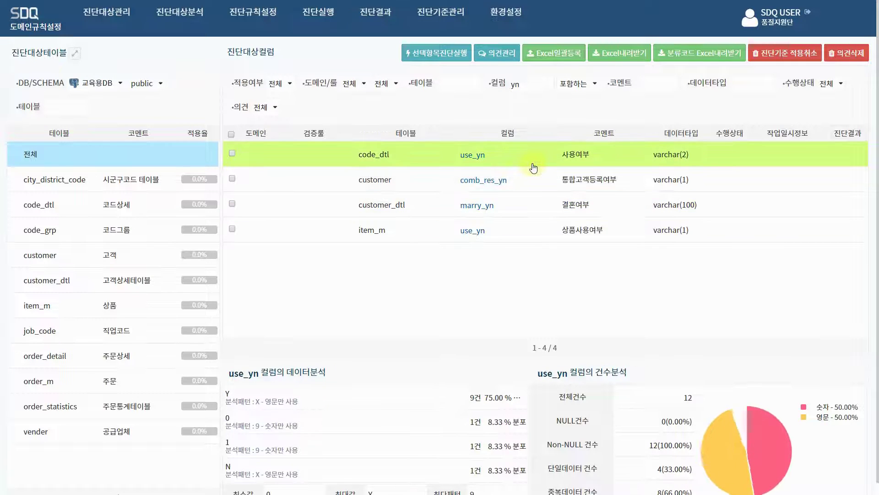
scroll(386, 380, down, 1)
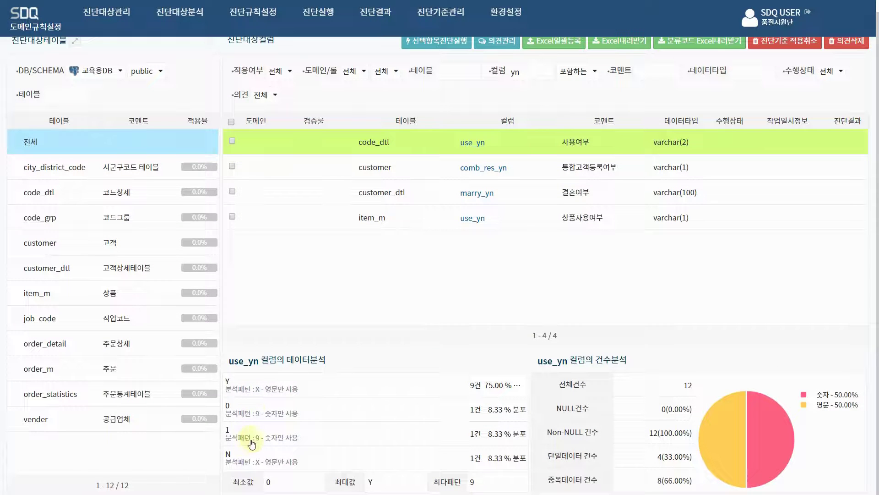
click(541, 175)
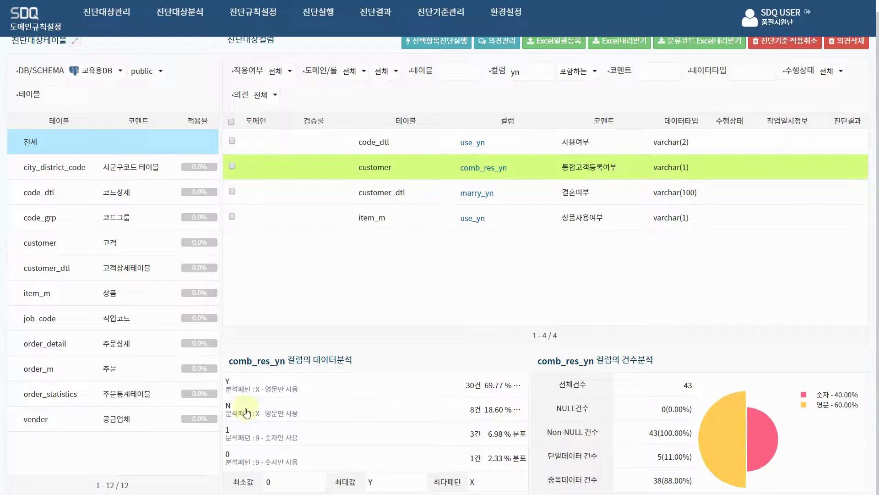
click(533, 197)
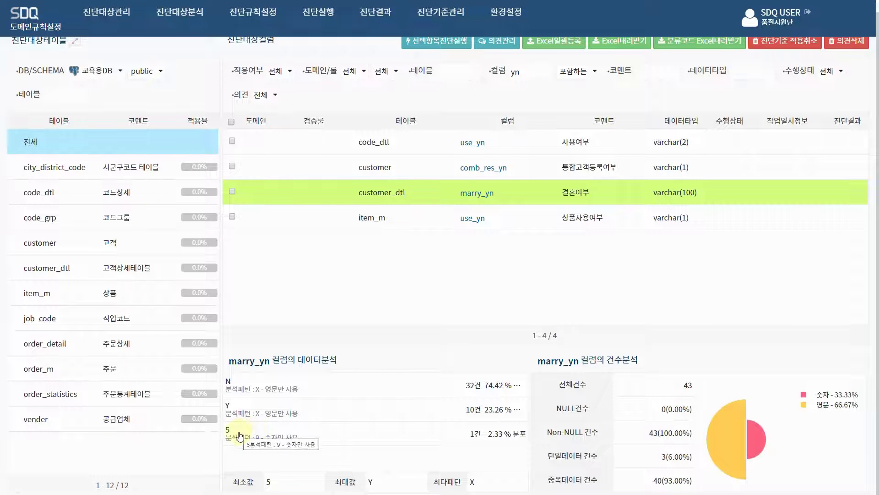
click(534, 230)
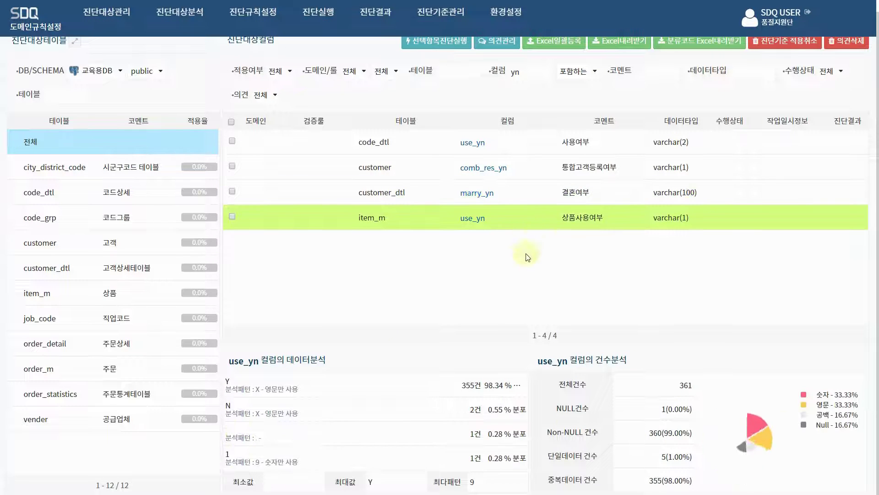
click(534, 193)
click(533, 167)
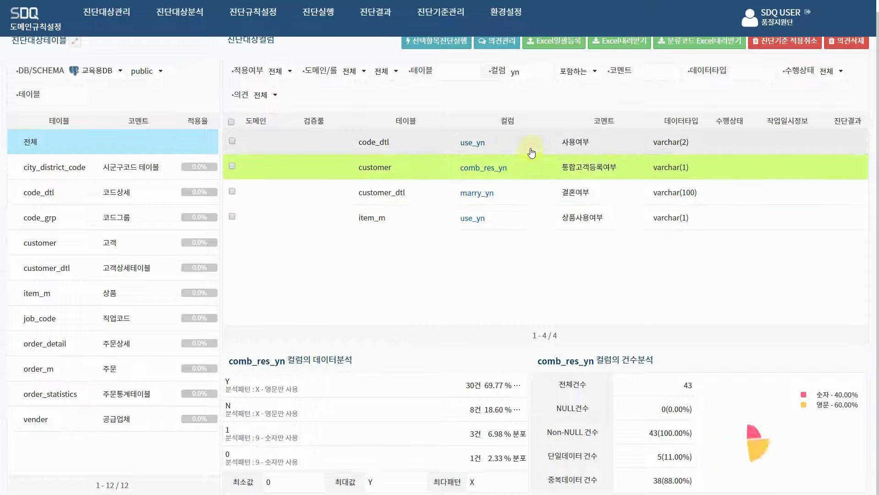
click(531, 145)
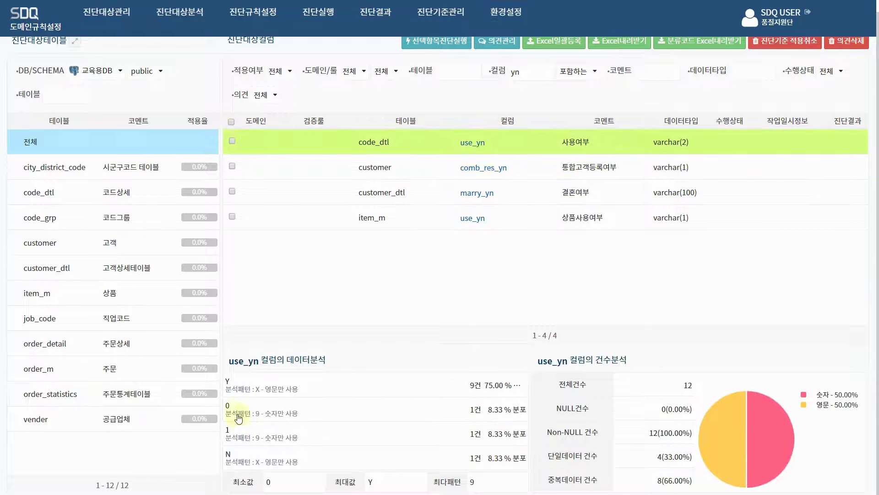
click(531, 170)
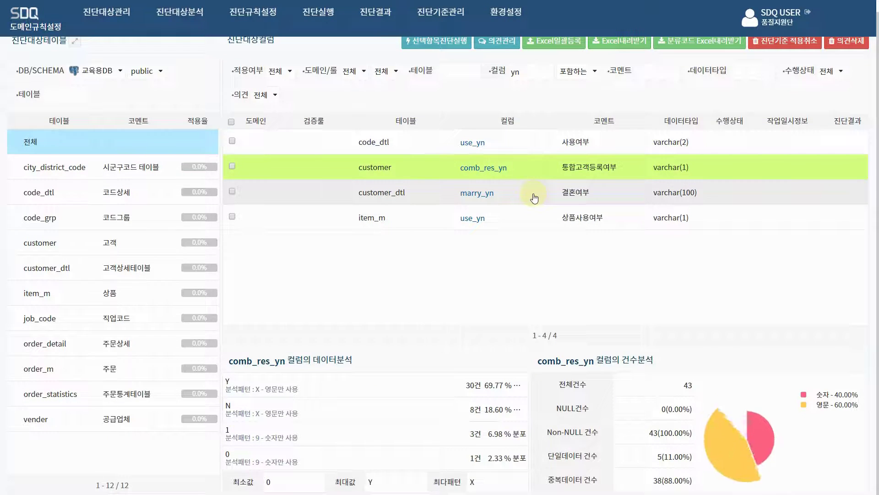
click(531, 149)
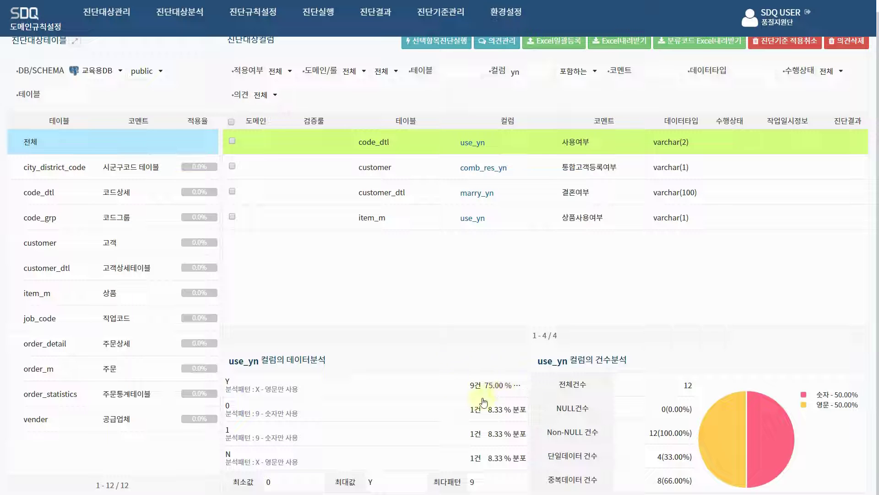
Apply the 여부(Y/N) criterion individually to code_dtl's use_yn and customer's comb_res_yn columns
click(232, 140)
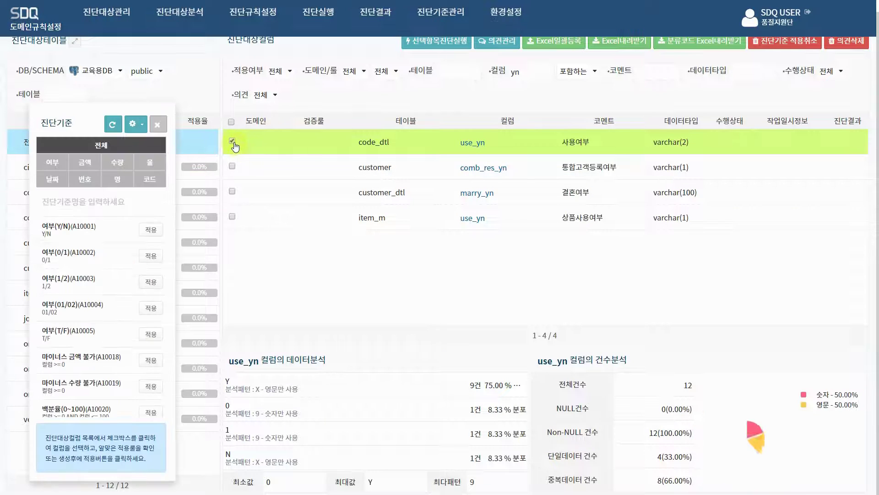
click(52, 163)
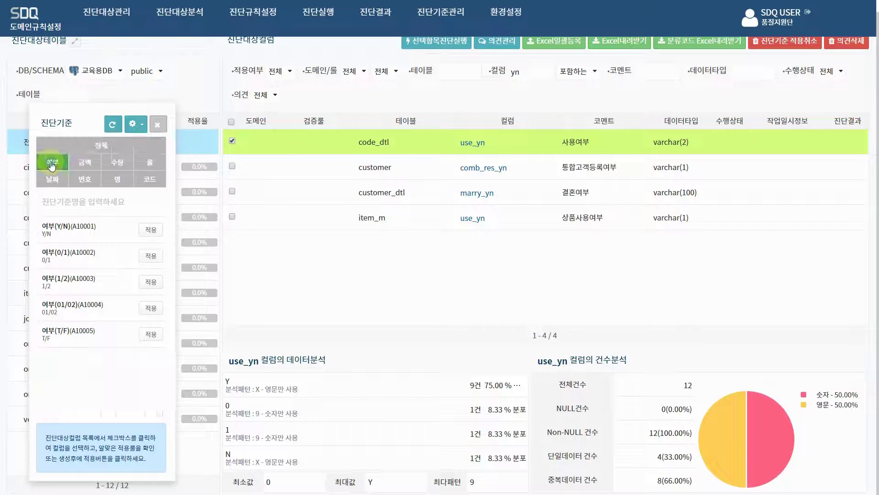
click(147, 230)
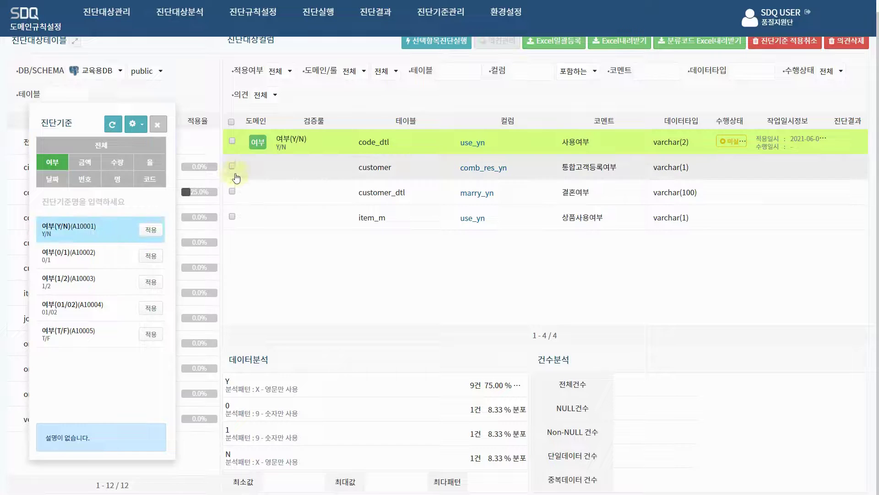
click(151, 230)
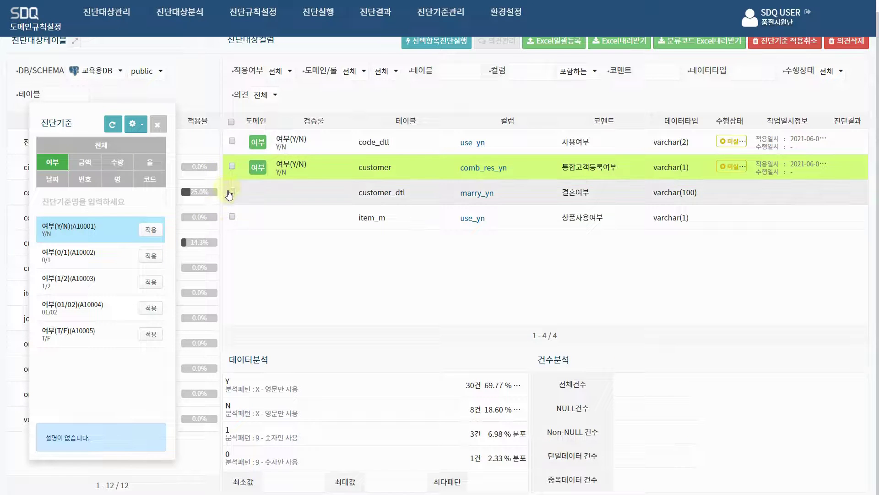
Apply the 여부(Y/N) criterion to all four yn columns at once, accept replacing the existing rules and close the criteria window
click(231, 121)
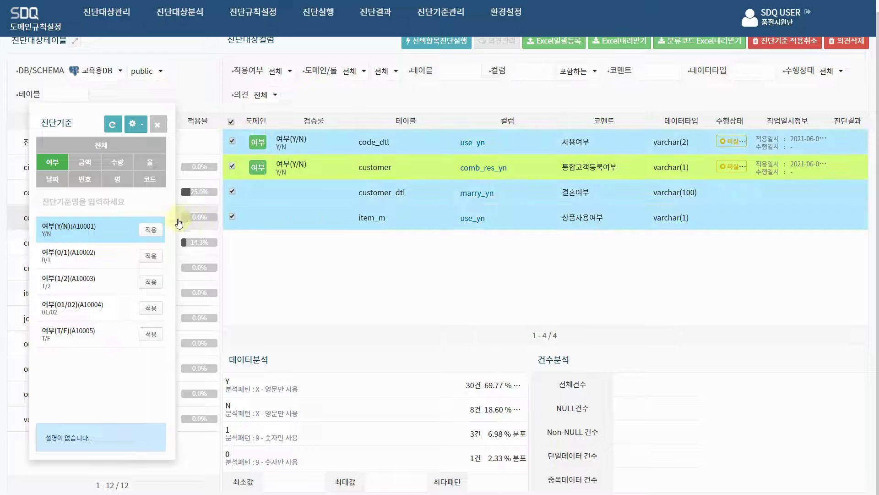
click(156, 229)
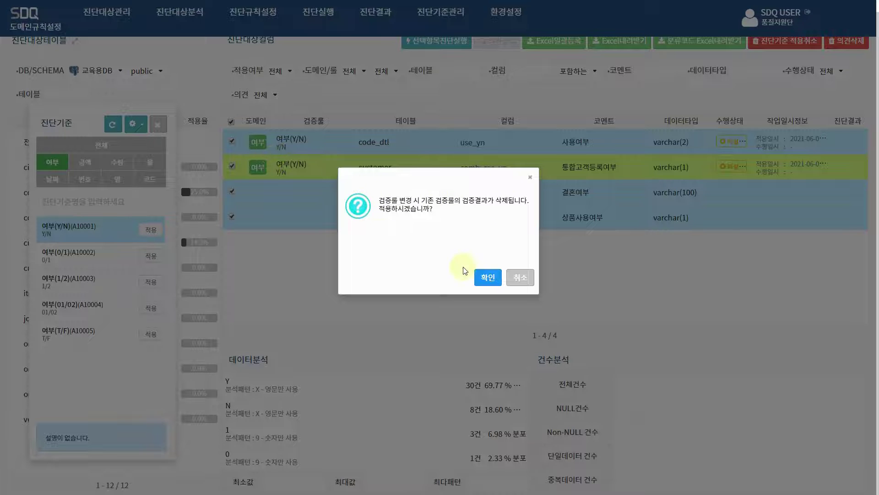
click(489, 278)
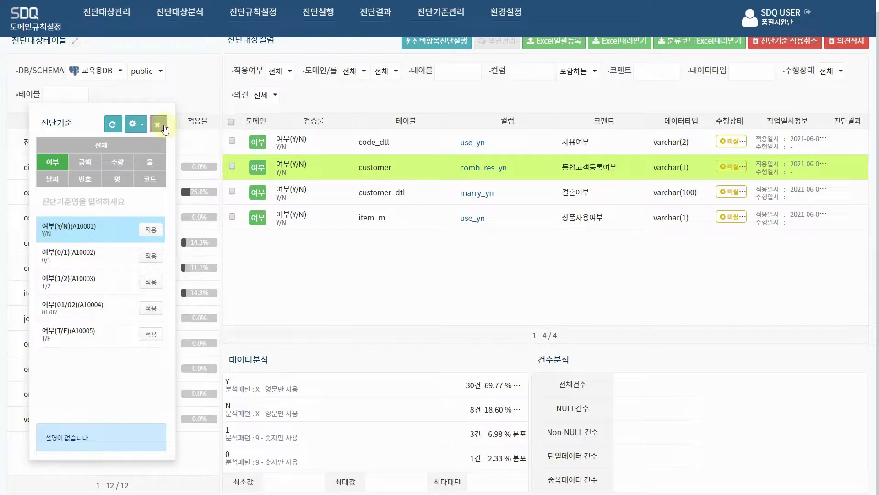
click(157, 125)
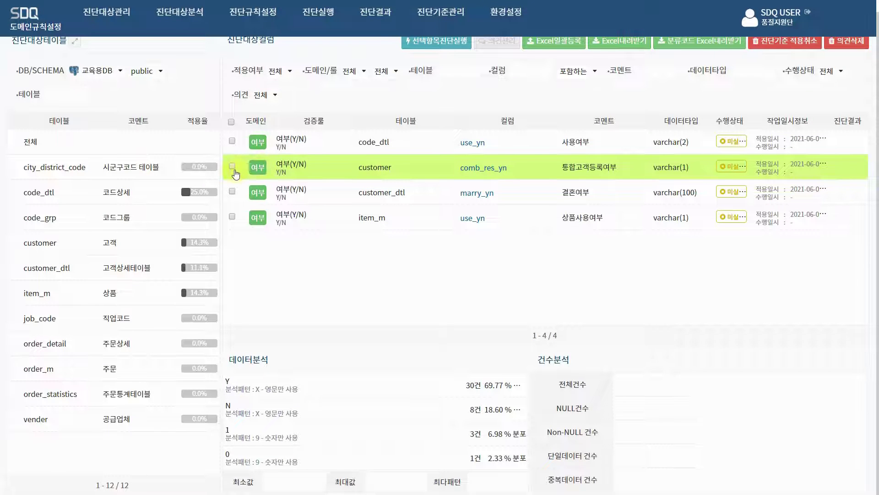
Select customer's comb_res_yn column and open the validation rule (검증룰) management to browse the registered diagnosis criteria
click(233, 166)
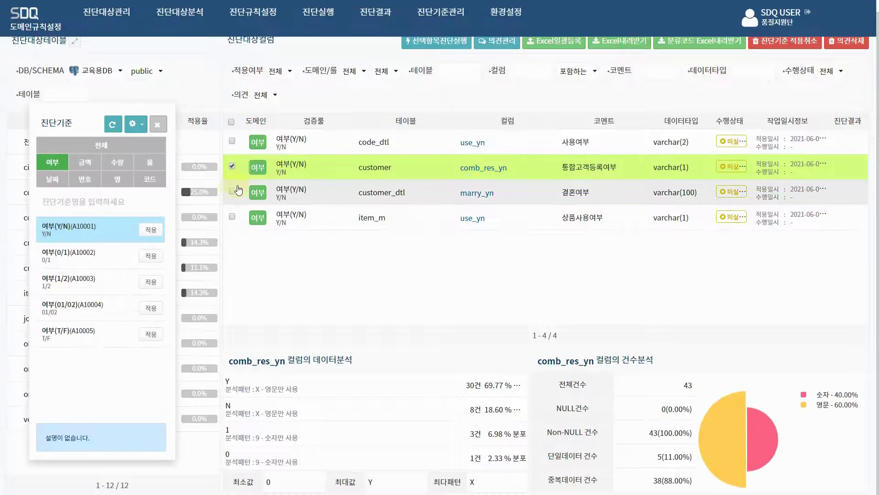
click(139, 129)
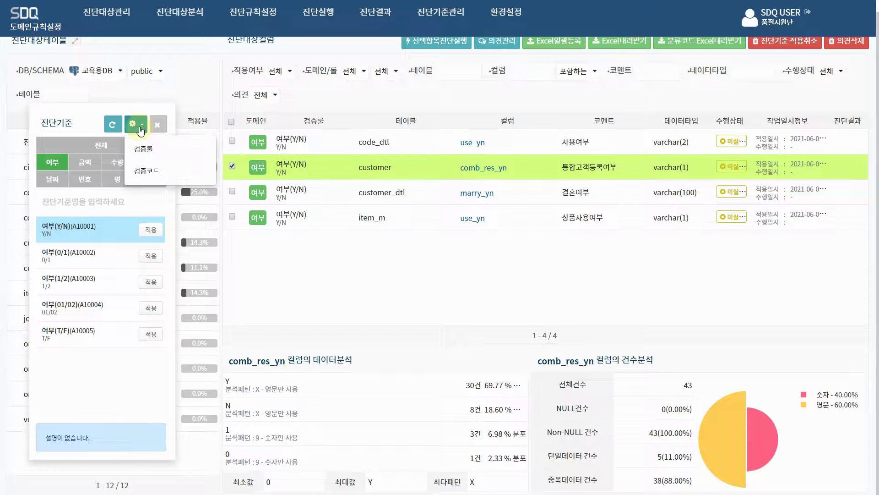
click(144, 152)
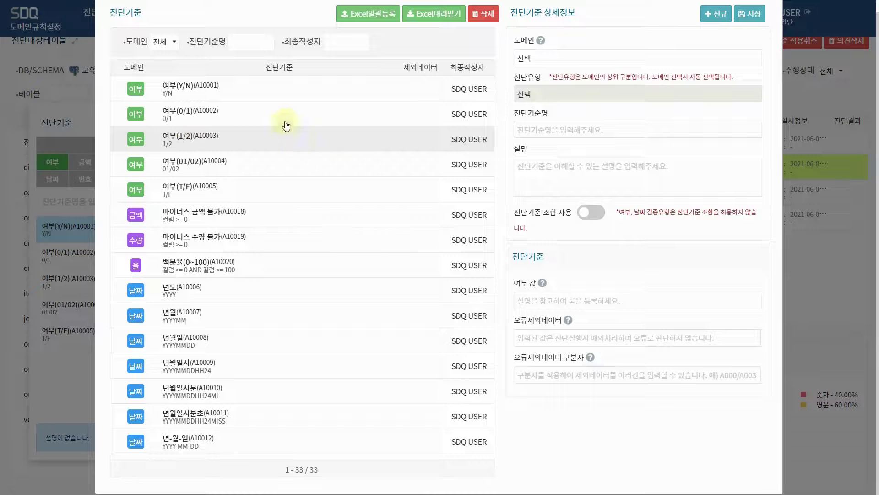
scroll(286, 123, down, 3)
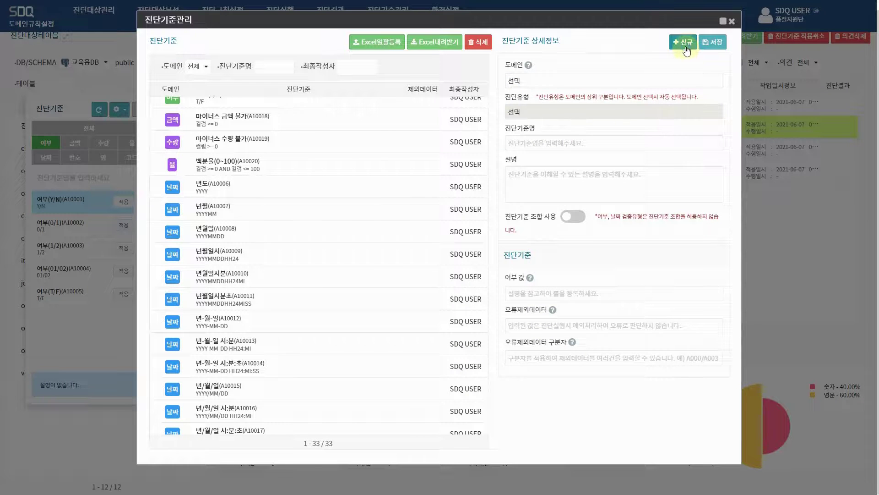
Begin a new diagnosis criterion in the 여부 domain and name it 여부 3/4
click(592, 81)
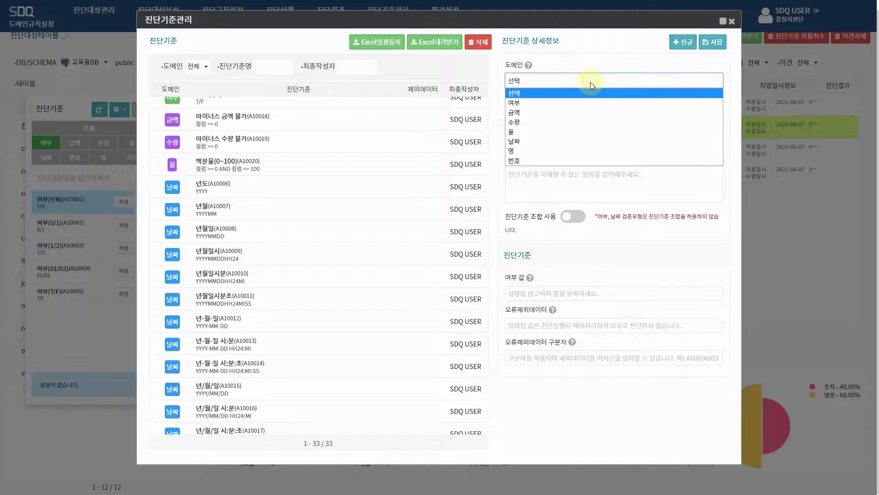
click(534, 102)
click(529, 145)
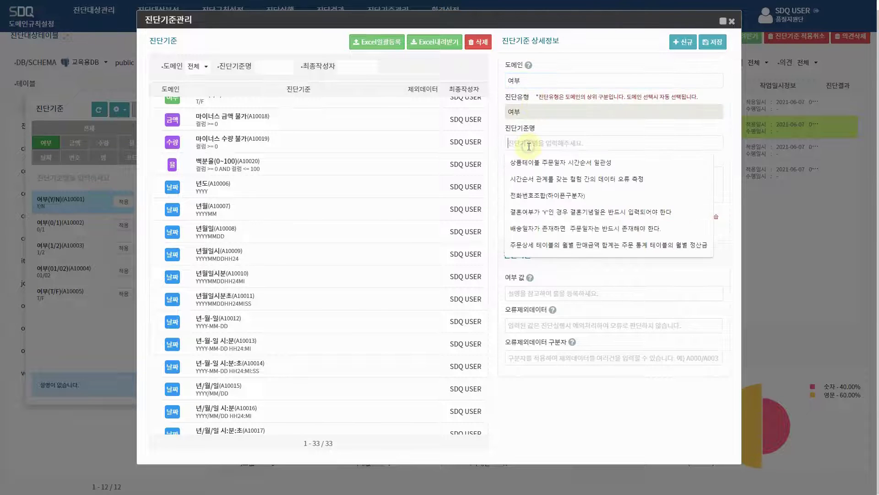
text(d)
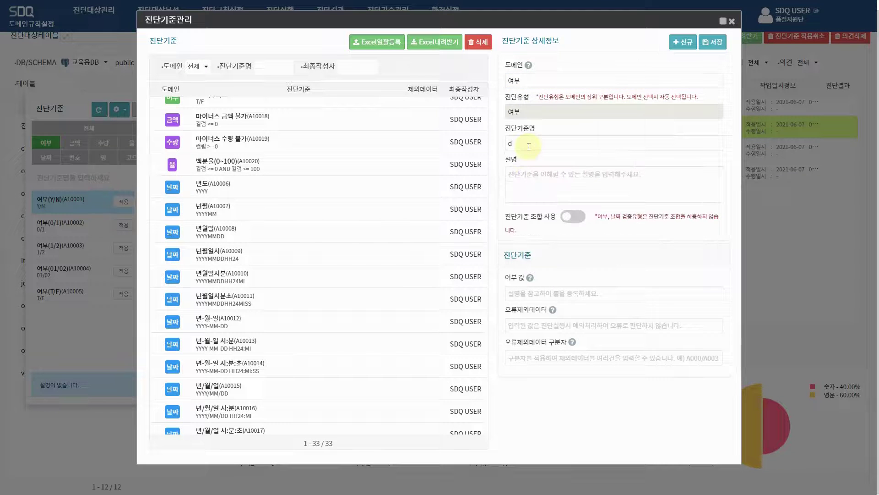
key(BackSpace)
text(여부)
scroll(353, 153, up, 5)
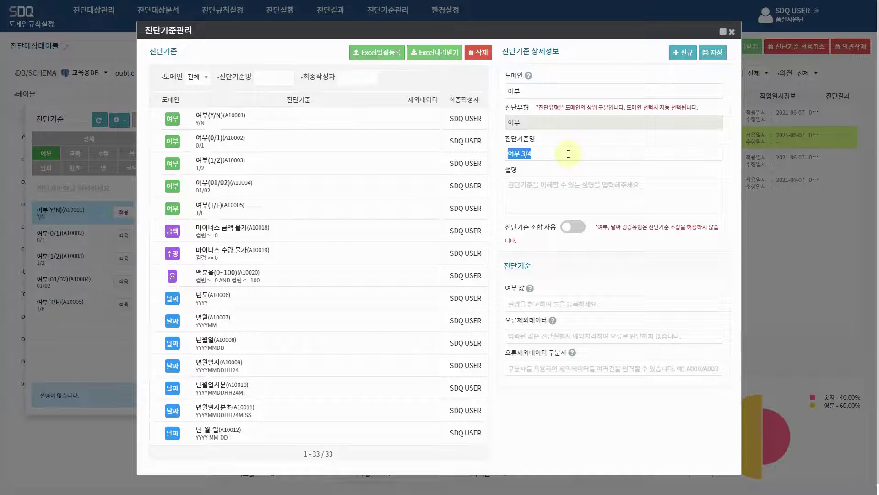
Enter 여부 3/4 as the criterion's description and 3/4 as its 여부 값, save it and close the criteria management
click(569, 154)
click(550, 190)
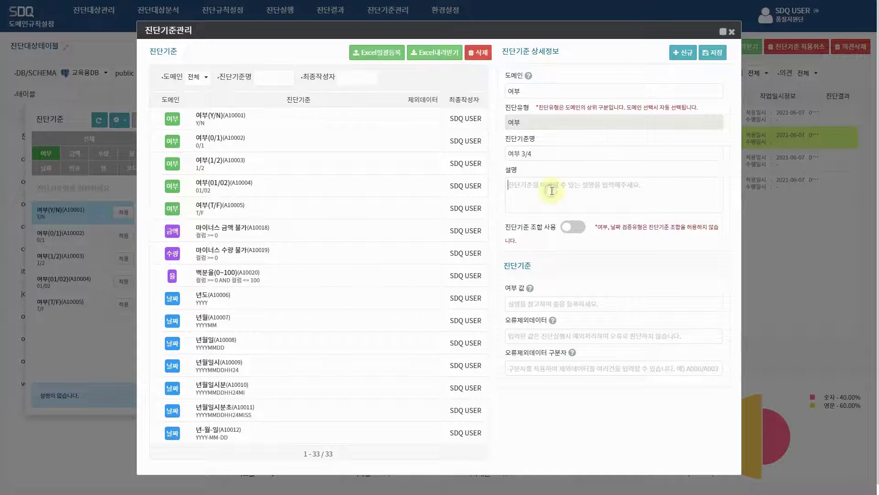
text(여부 3/4)
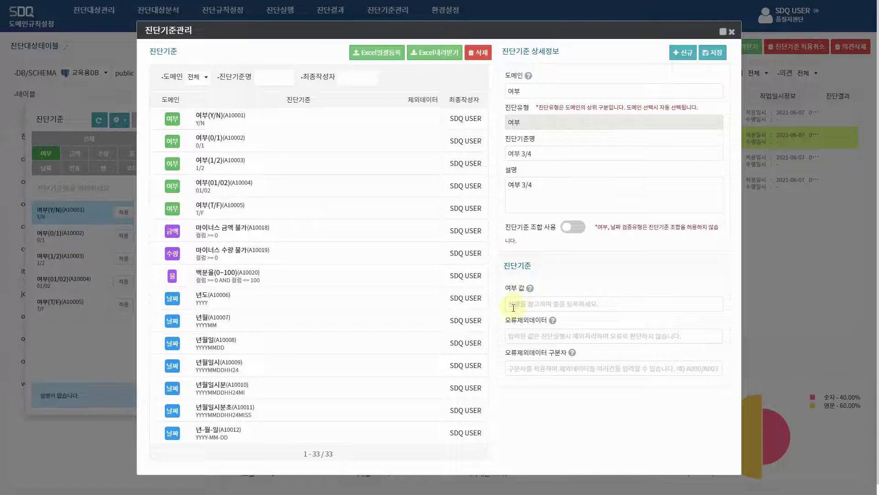
click(516, 305)
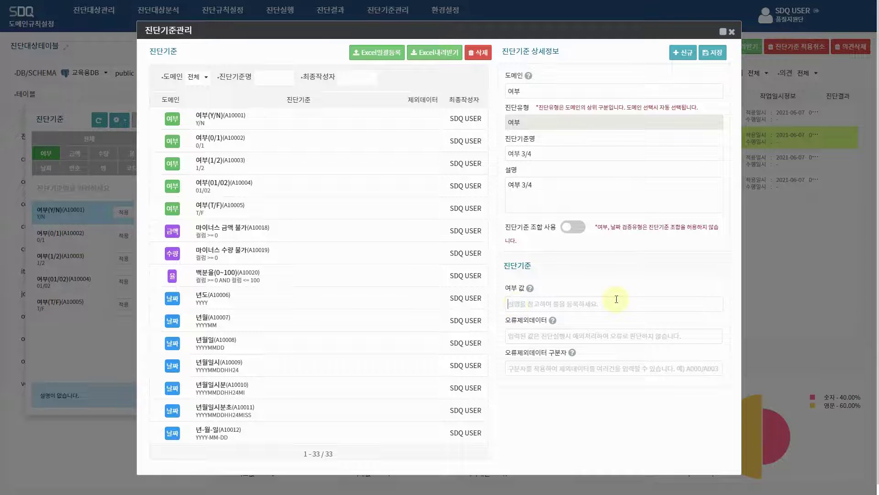
text(3/4)
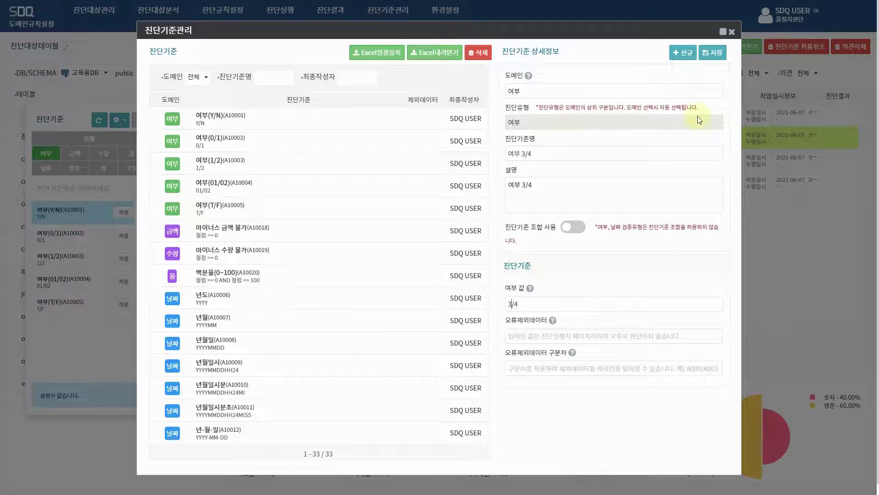
click(711, 60)
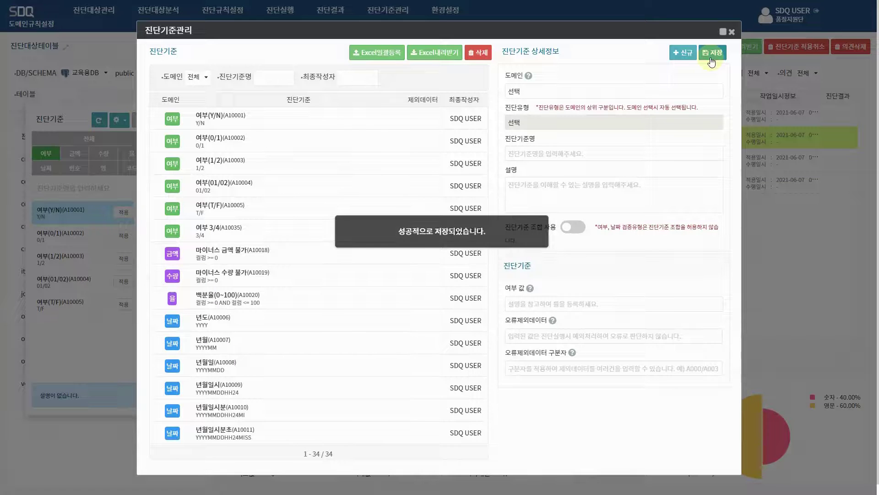
click(732, 33)
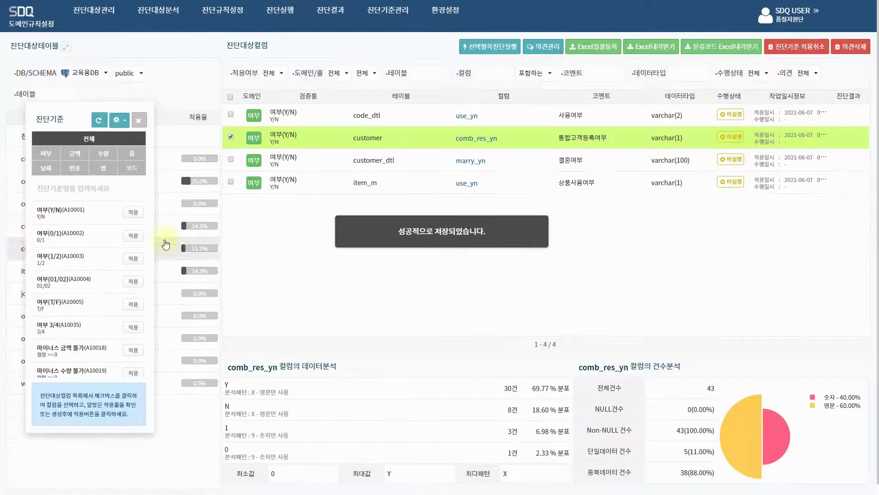
Apply the new 여부 3/4 criterion to the comb_res_yn and marry_yn columns
click(48, 156)
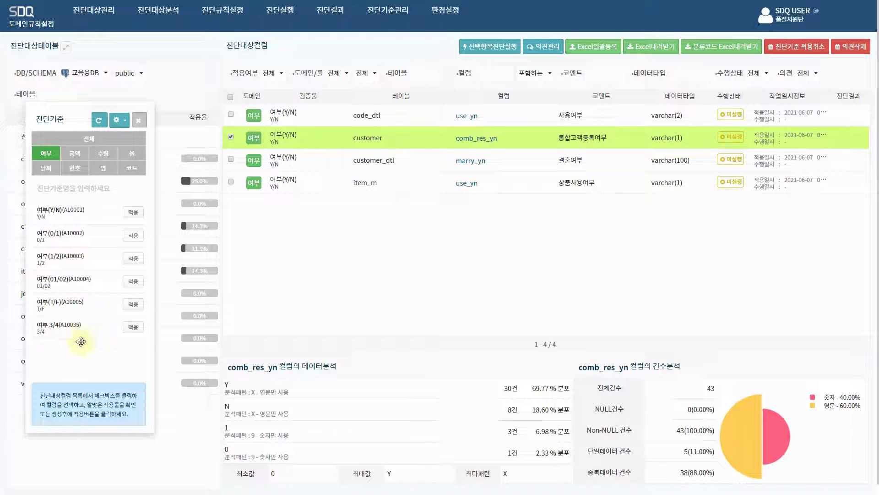
click(230, 159)
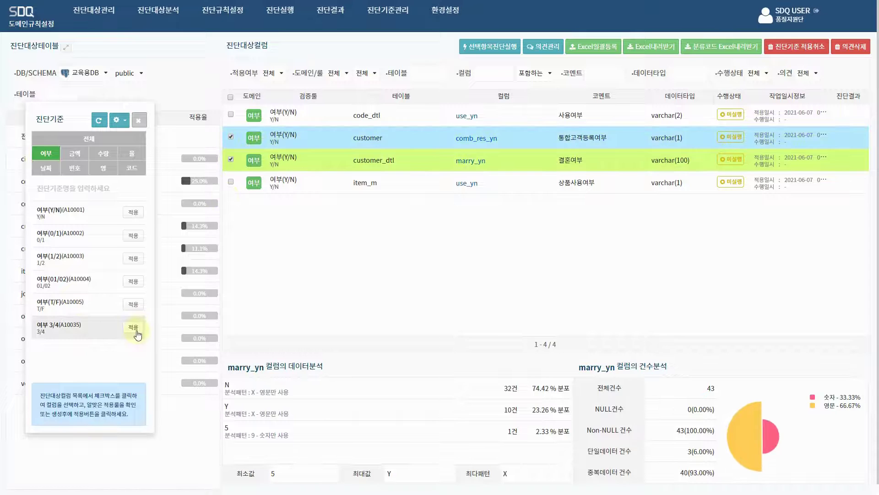
click(133, 326)
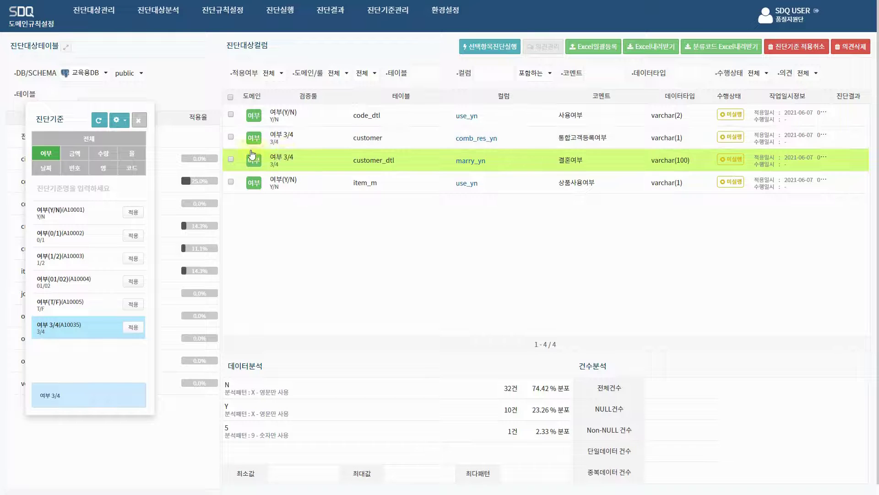
Apply the 여부(Y/N) criterion to the comb_res_yn and marry_yn columns
click(232, 137)
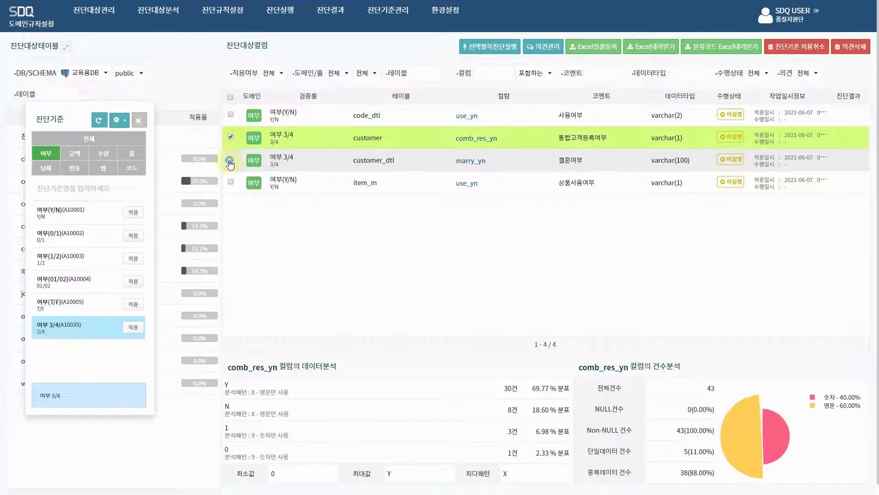
click(231, 159)
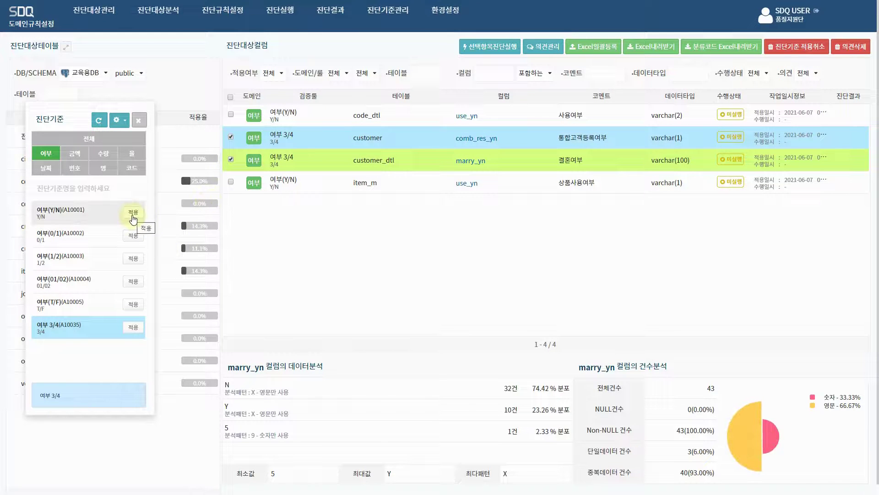
click(133, 213)
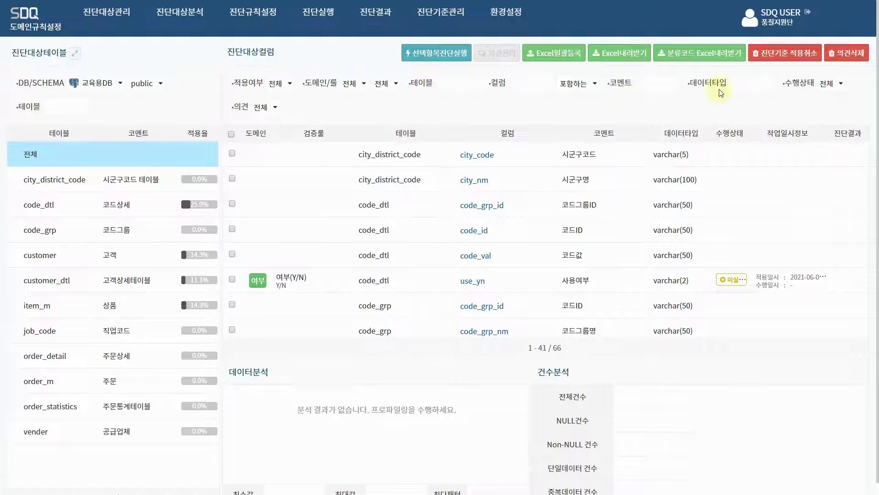
Filter the diagnosis target columns by data type varc and look through the filtered list
text(ㅍ)
key(BackSpace)
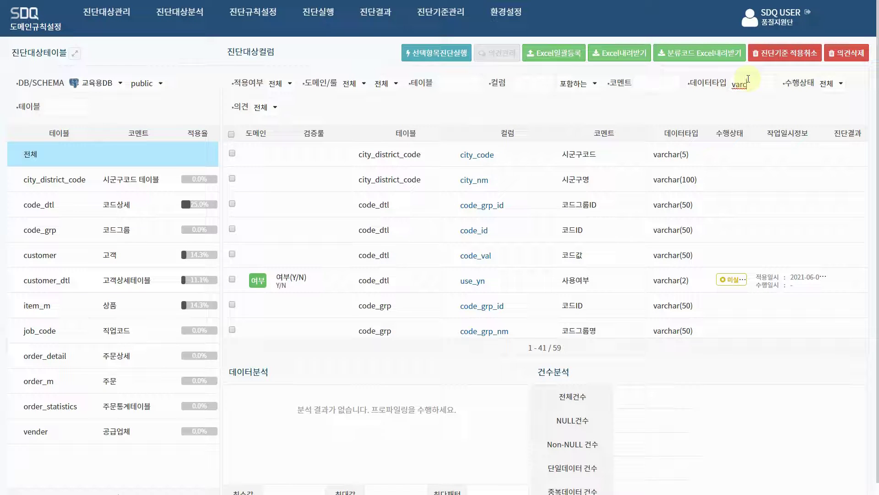
scroll(712, 213, down, 10)
scroll(712, 214, up, 10)
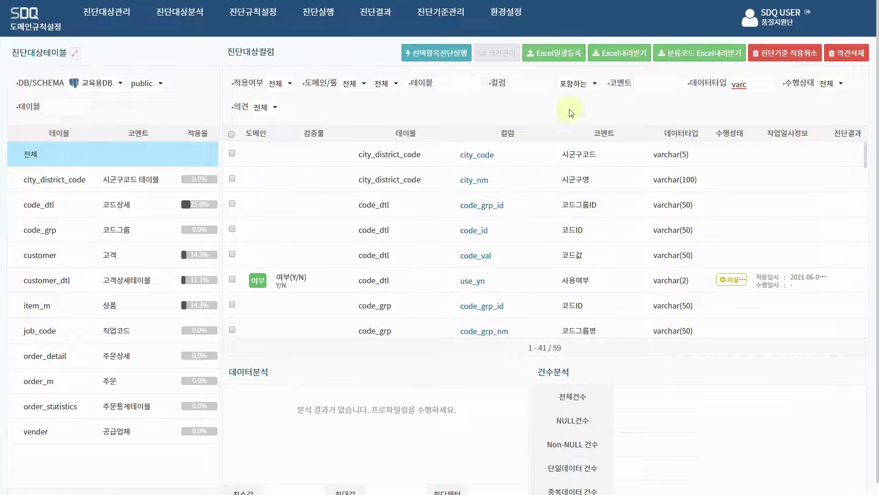
Search the column names for dt and for date, and clear the column name filter
click(542, 85)
text(dt)
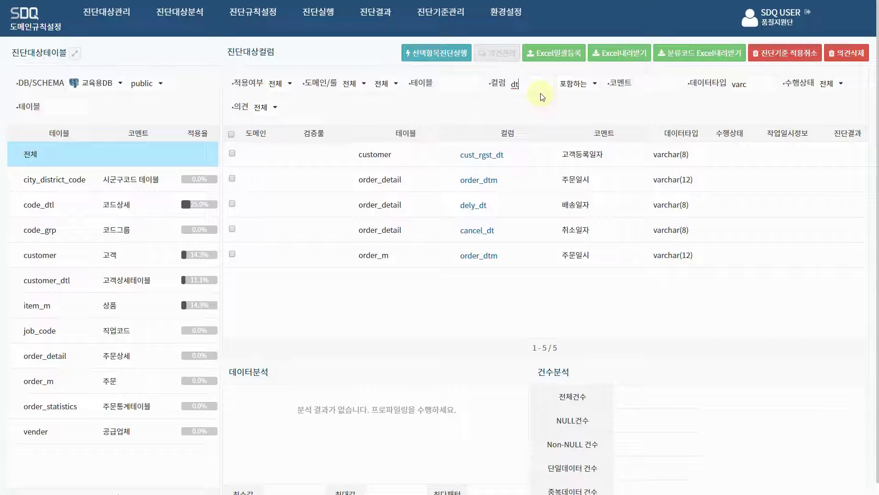
key(BackSpace)
key(BackSpace)
text(date)
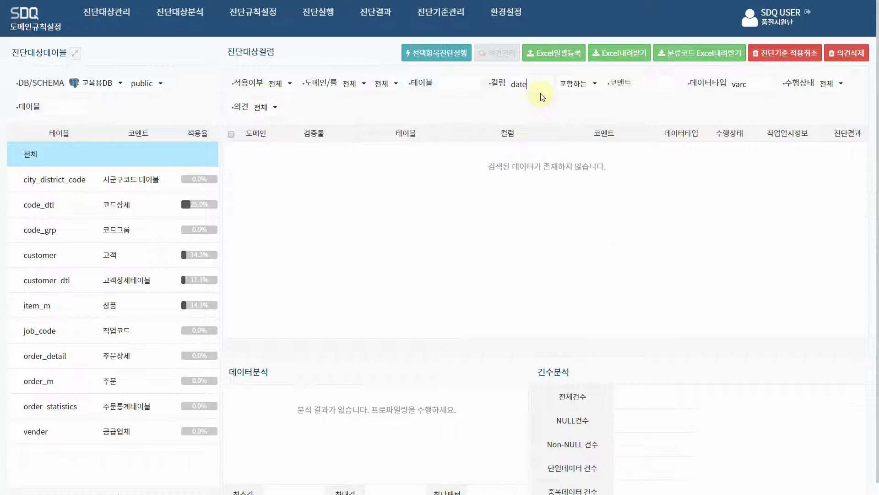
key(BackSpace)
key(BackSpace)
key(BackSpace)
key(BackSpace)
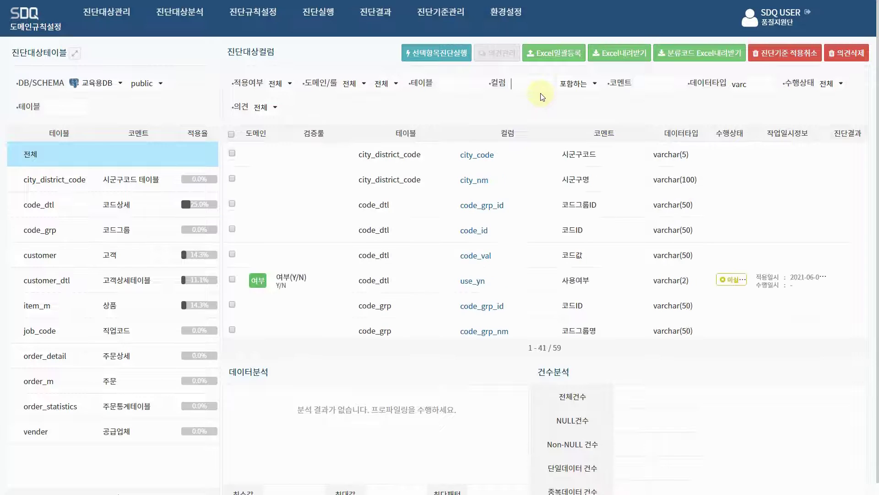
Search the column names for dtm and clear the column name filter
text(d)
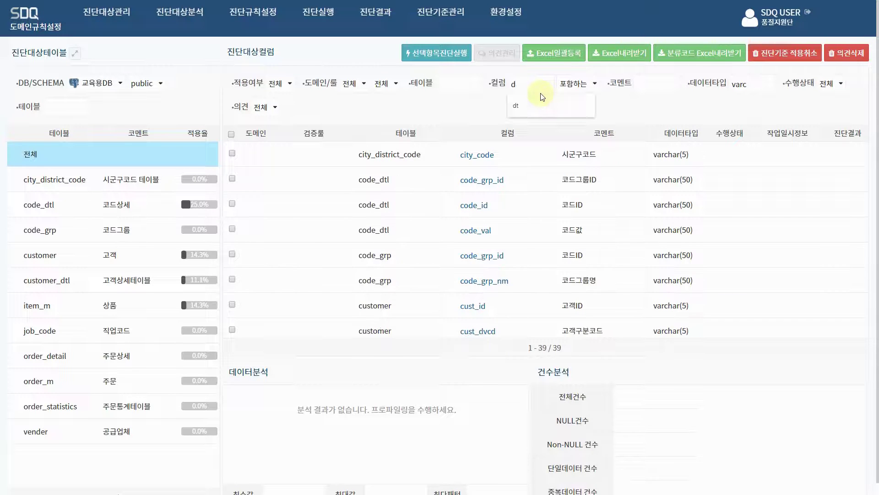
key(BackSpace)
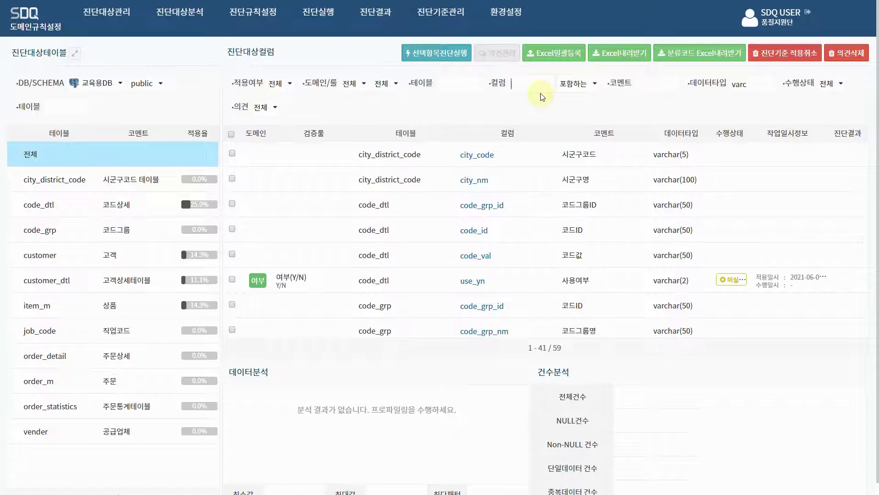
text(dtm)
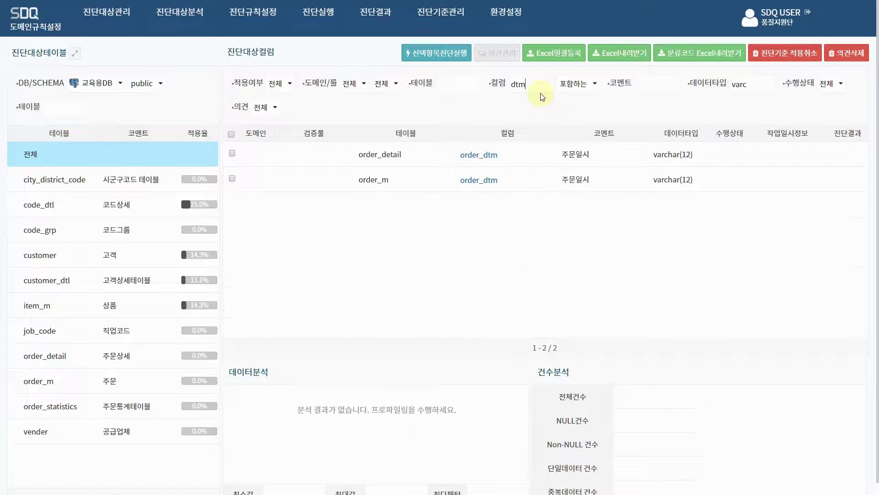
key(BackSpace)
key(BackSpace)
key(BackSpace)
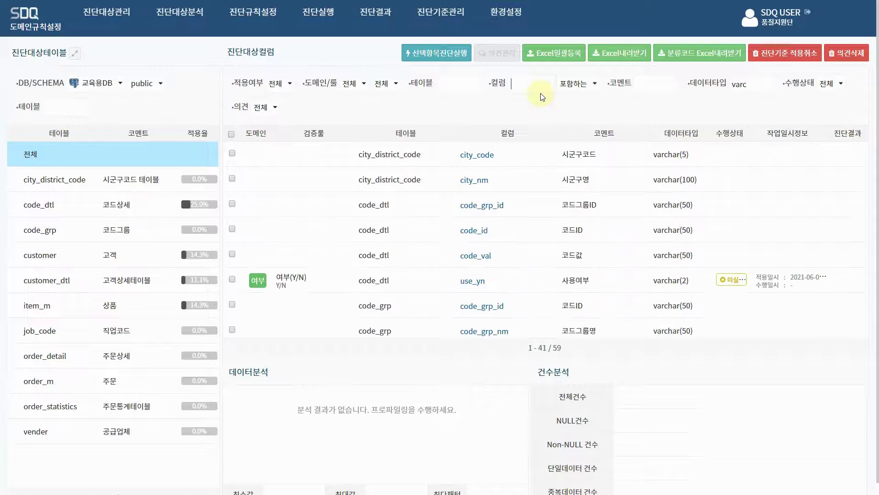
Search the column names for yea and for month
text(yea)
key(BackSpace)
key(BackSpace)
key(BackSpace)
text(month)
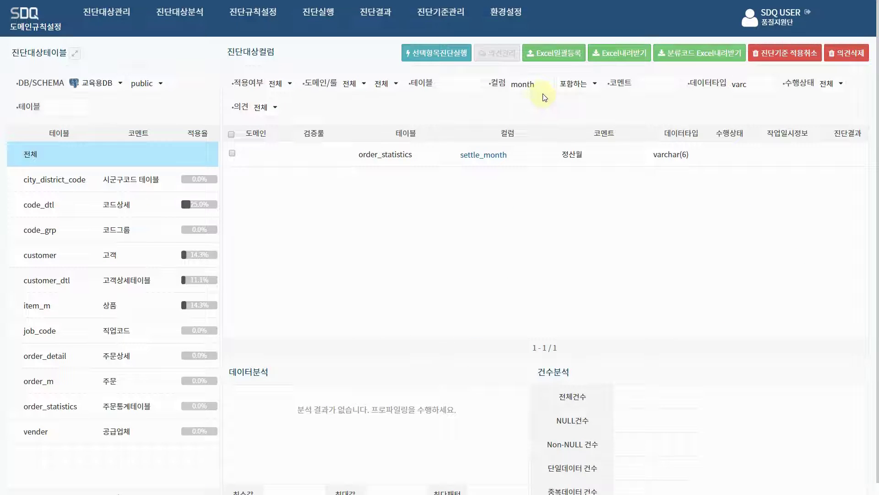
Replace the column name filter with dt to list the date columns
key(BackSpace)
key(BackSpace)
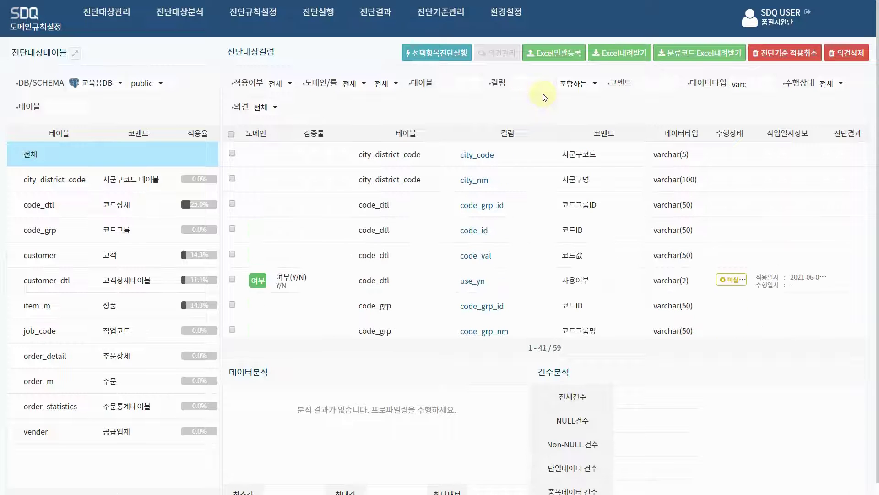
text(dt)
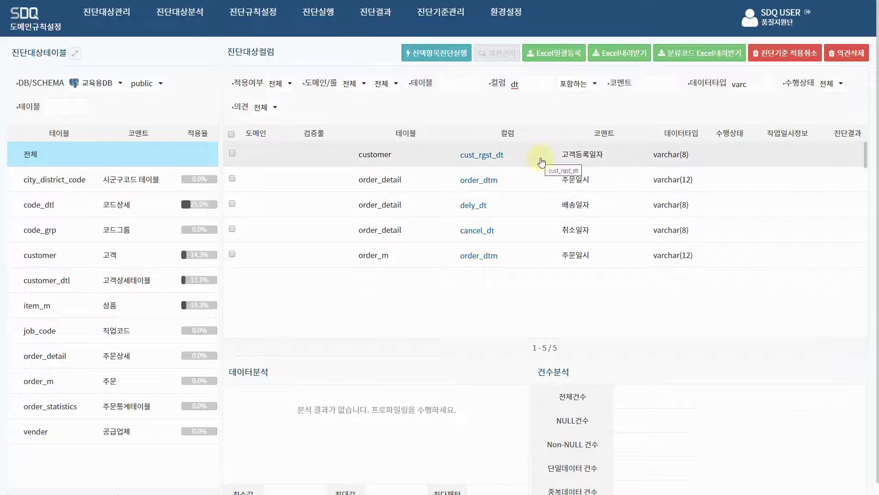
Examine the data analysis of cust_rgst_dt, dely_dt, cancel_dt and both order_dtm columns
click(541, 162)
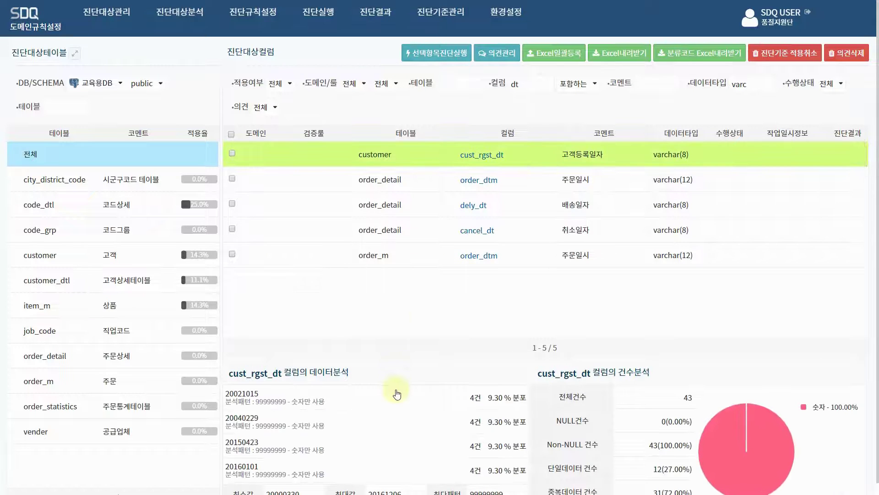
click(534, 188)
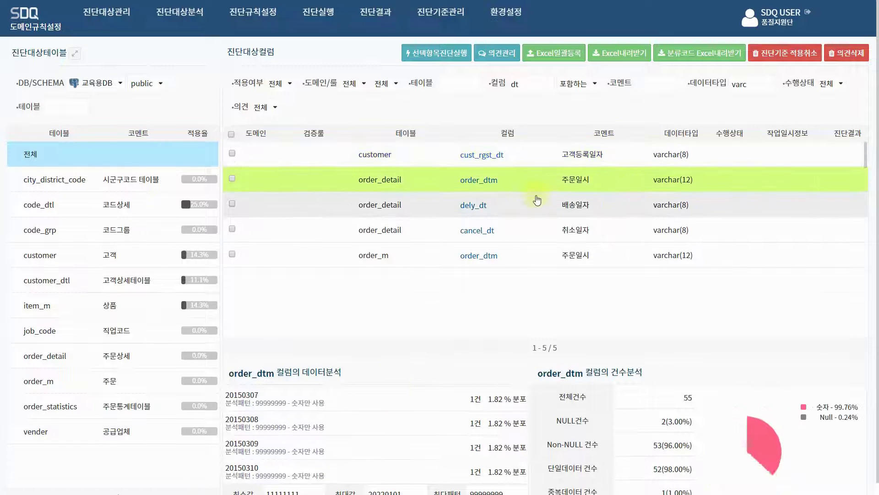
scroll(369, 433, down, 5)
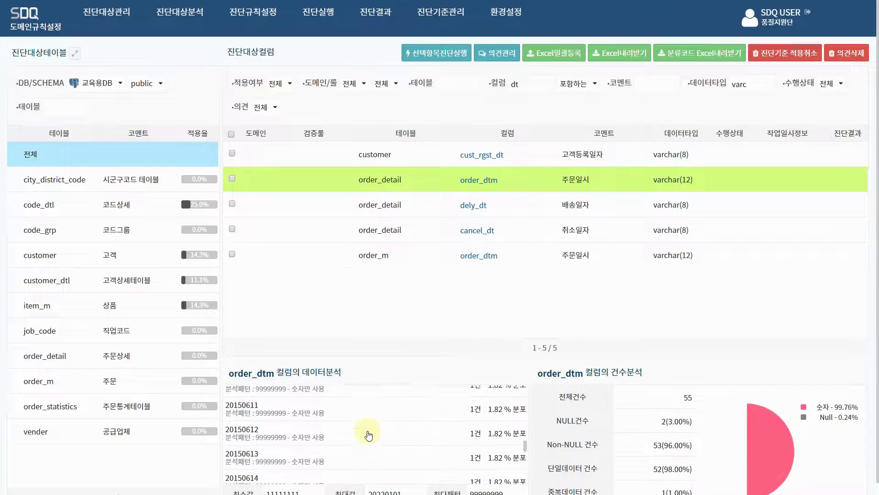
click(540, 210)
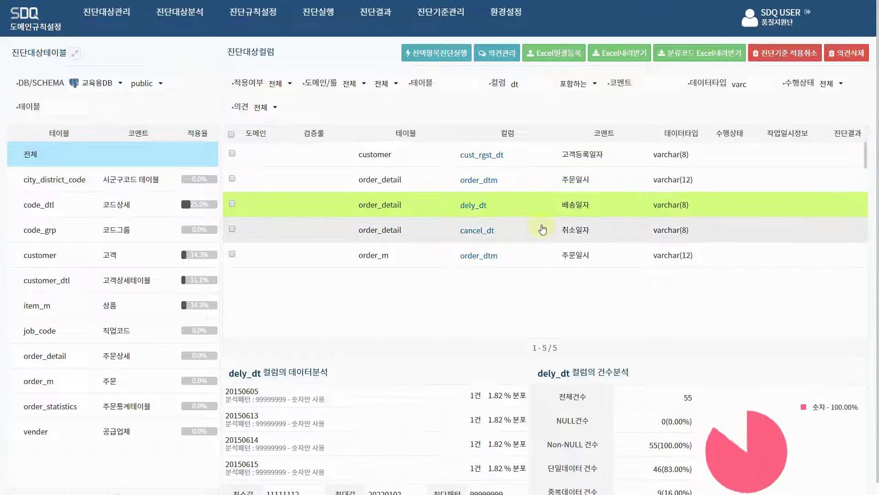
click(542, 228)
click(535, 251)
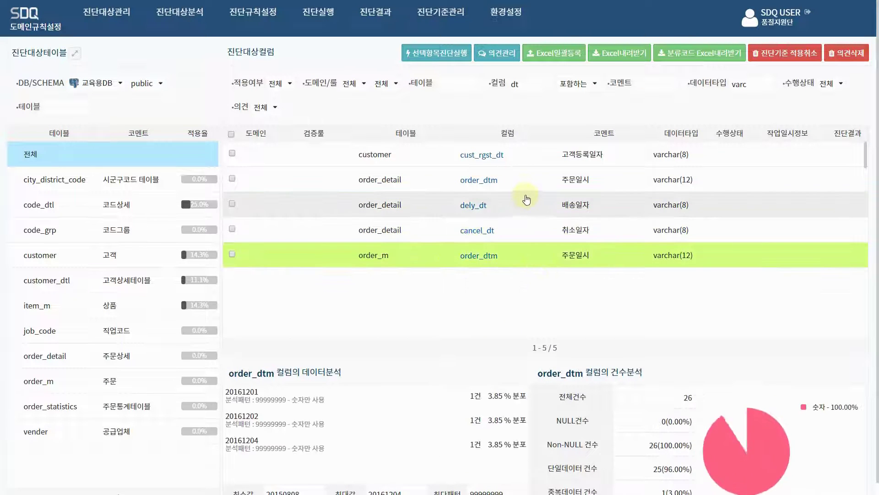
click(527, 189)
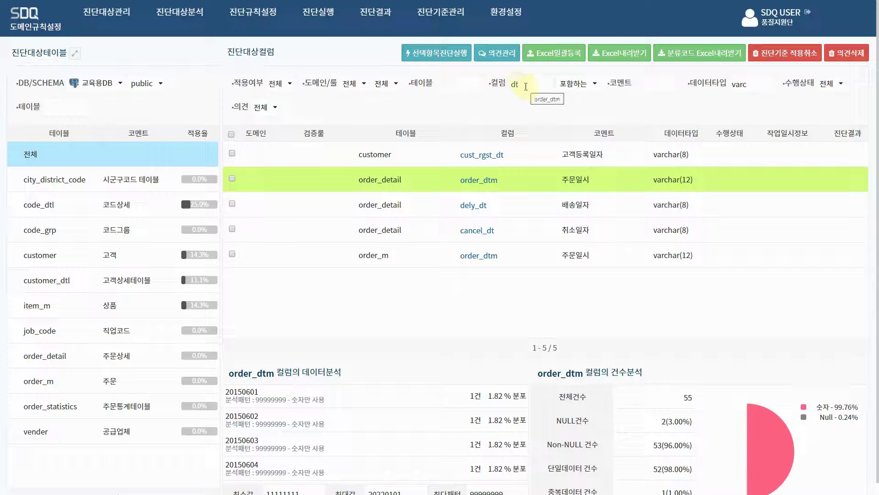
Review the value patterns of order_detail's order_dtm column and compare them with dely_dt and cancel_dt
click(527, 84)
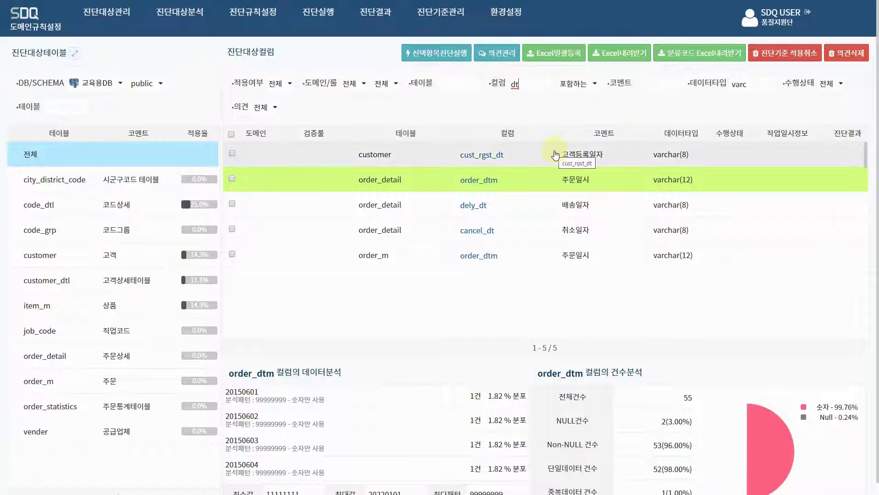
click(555, 155)
click(544, 168)
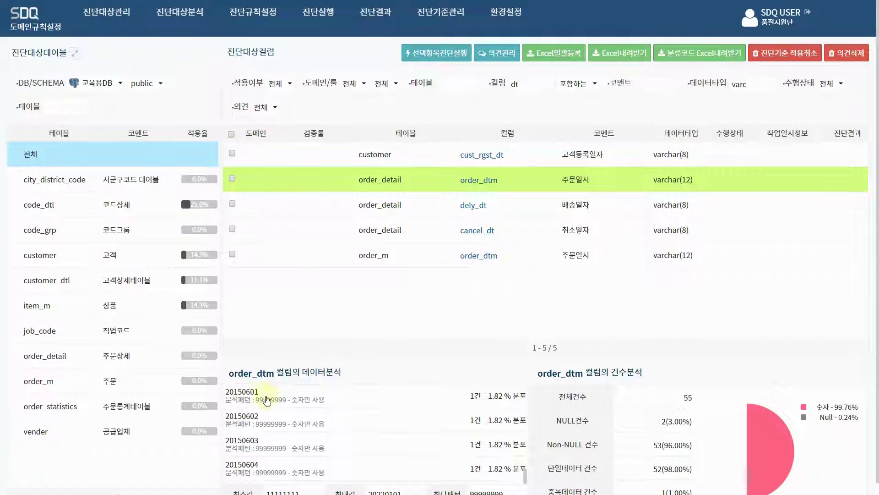
scroll(297, 405, down, 15)
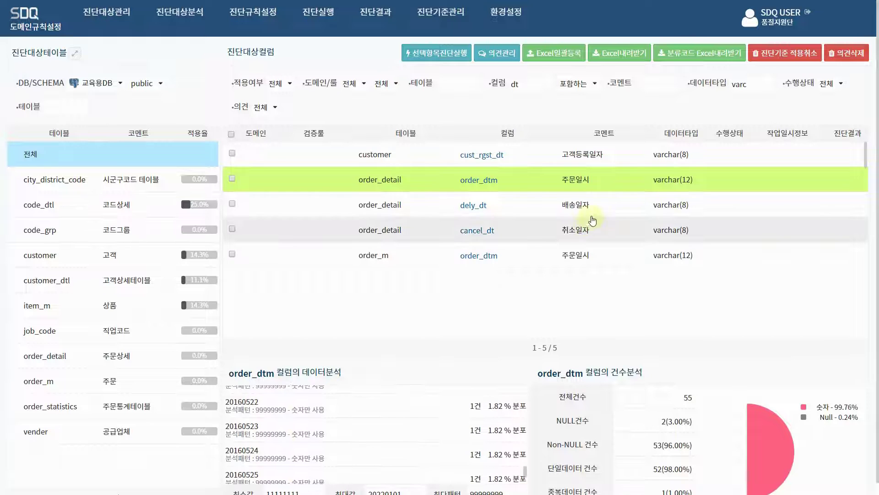
click(593, 213)
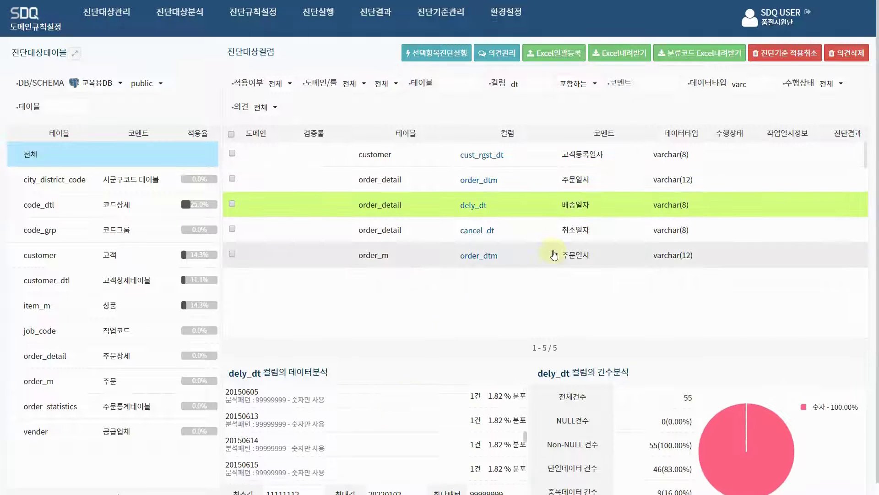
click(598, 229)
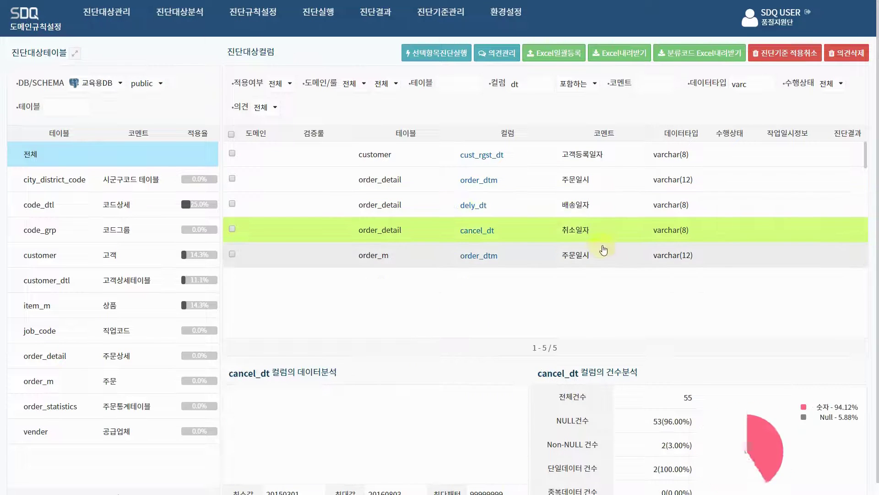
click(604, 250)
click(599, 235)
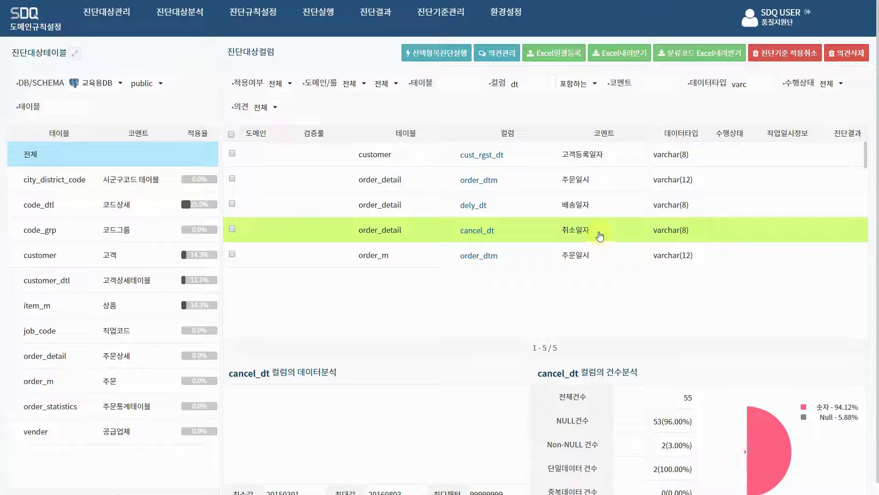
click(608, 207)
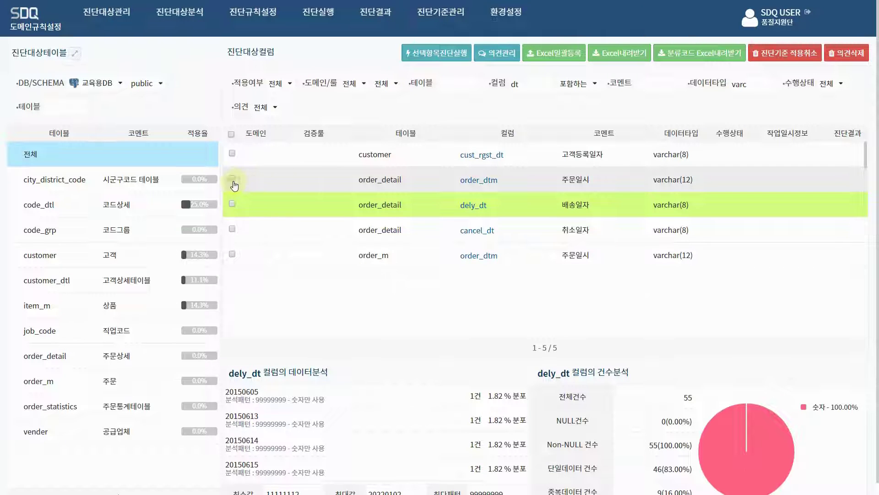
Mark order_detail's order_dtm column and list the diagnosis criteria of the 날짜 domain
click(233, 179)
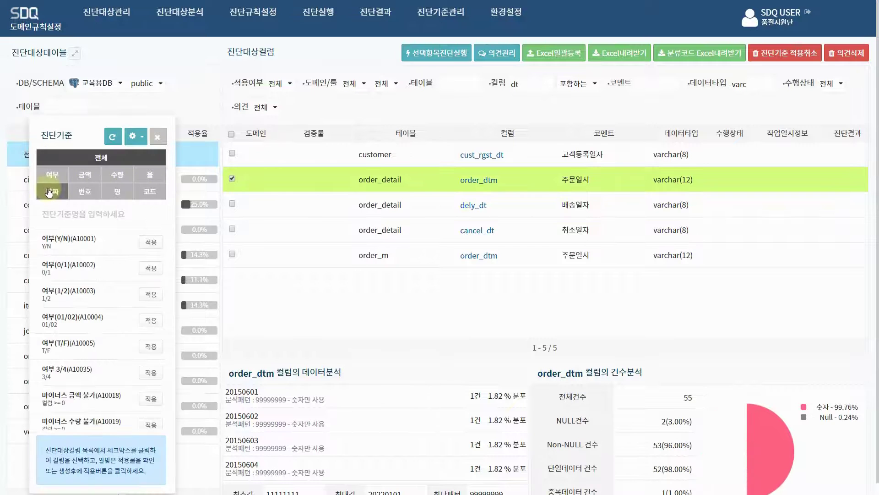
click(50, 191)
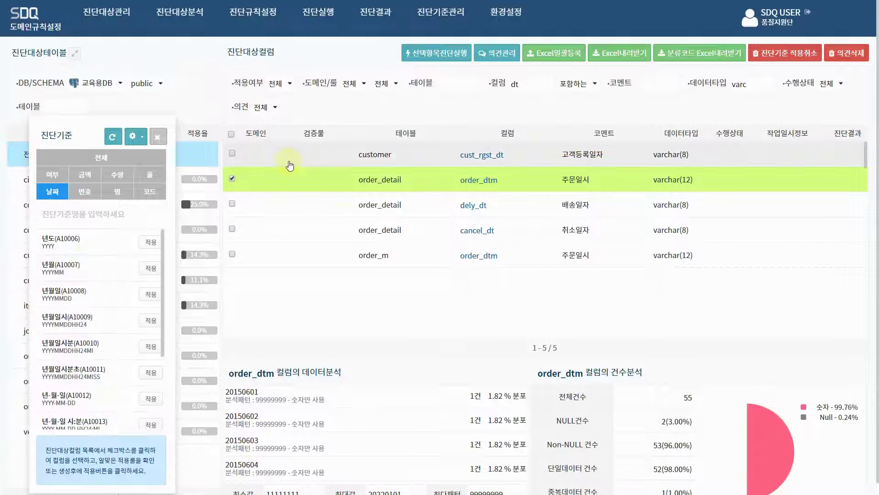
Compare the date columns' data analysis, from cust_rgst_dt to order_m's order_dtm, against the 날짜 criteria formats
click(428, 163)
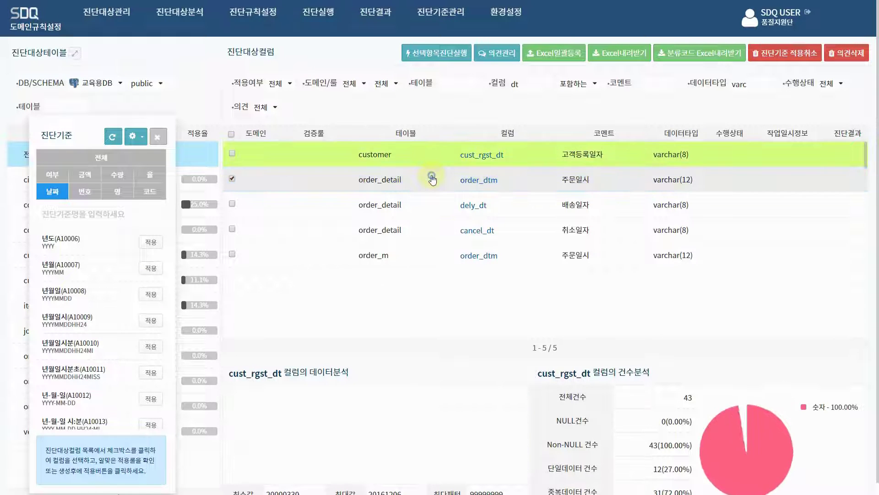
click(431, 177)
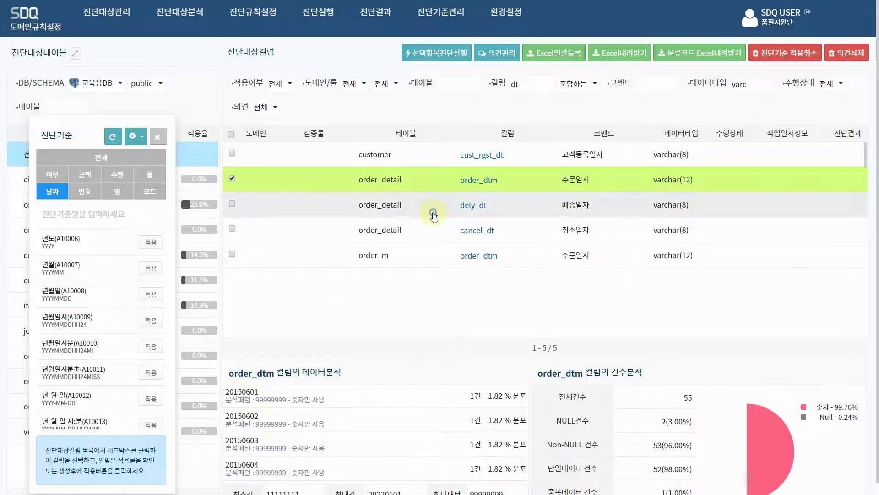
click(434, 215)
click(420, 259)
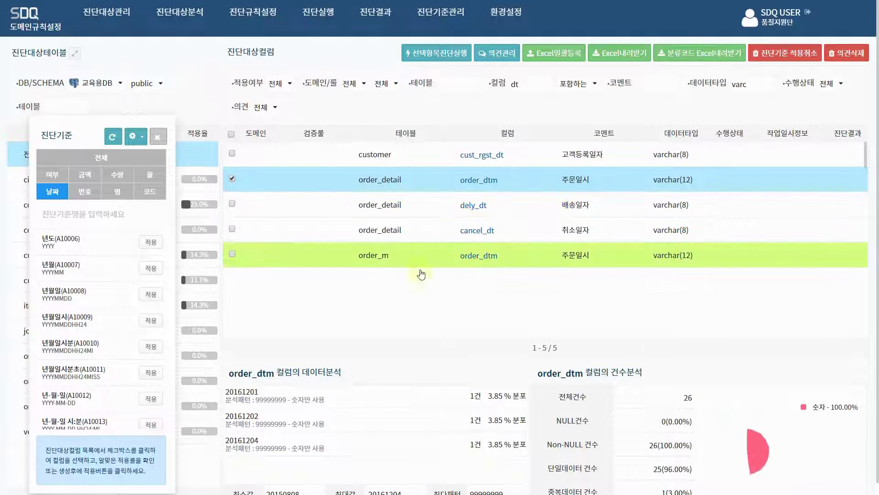
scroll(804, 387, down, 1)
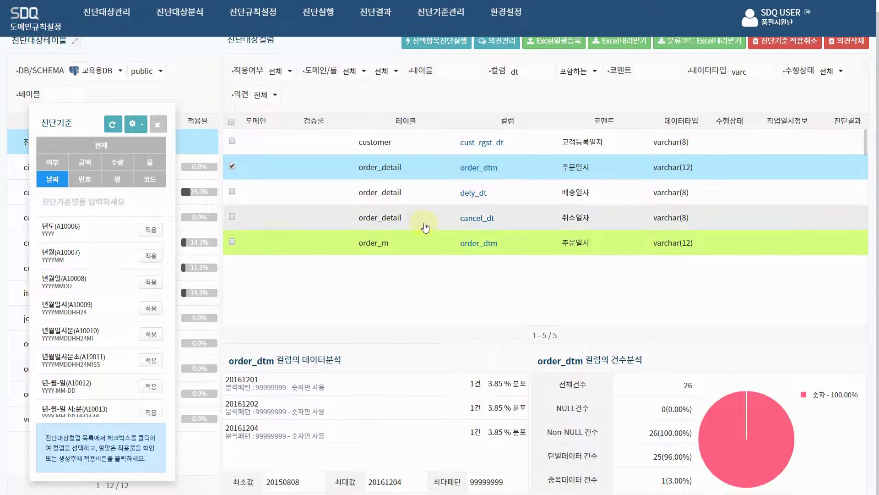
click(425, 228)
click(423, 243)
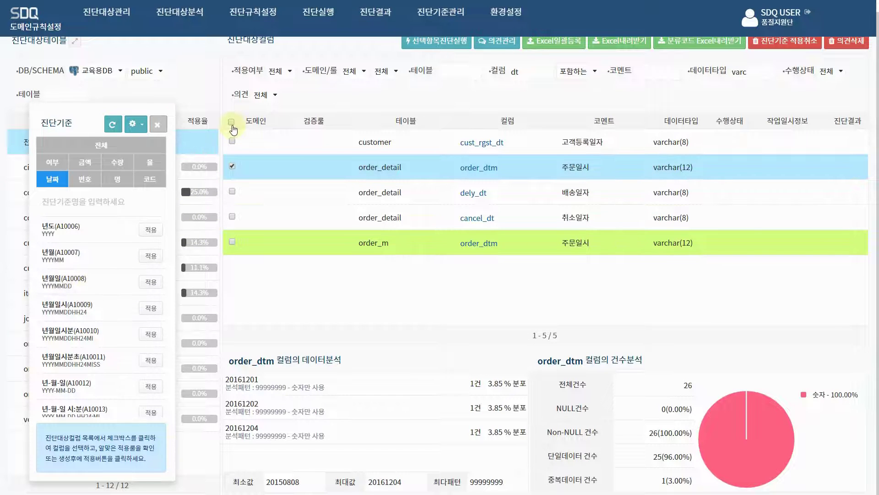
Apply the 년월일(A10008) YYYYMMDD criterion to all the listed date columns
click(232, 126)
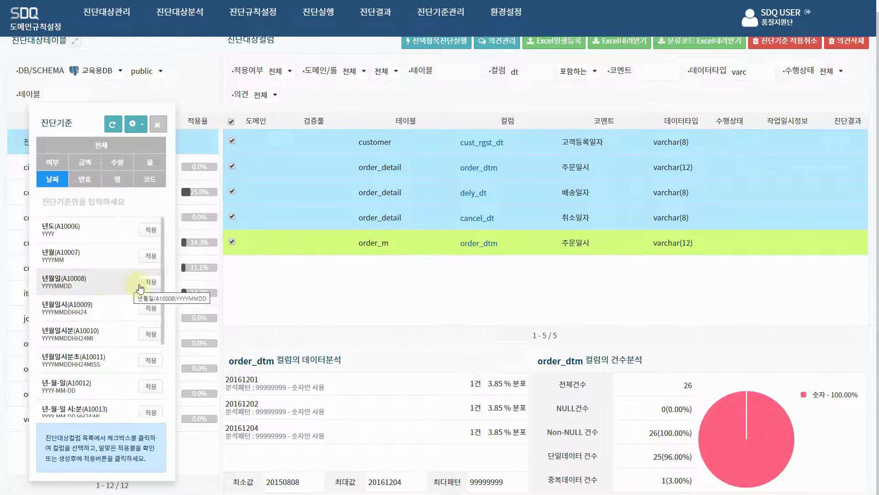
click(145, 288)
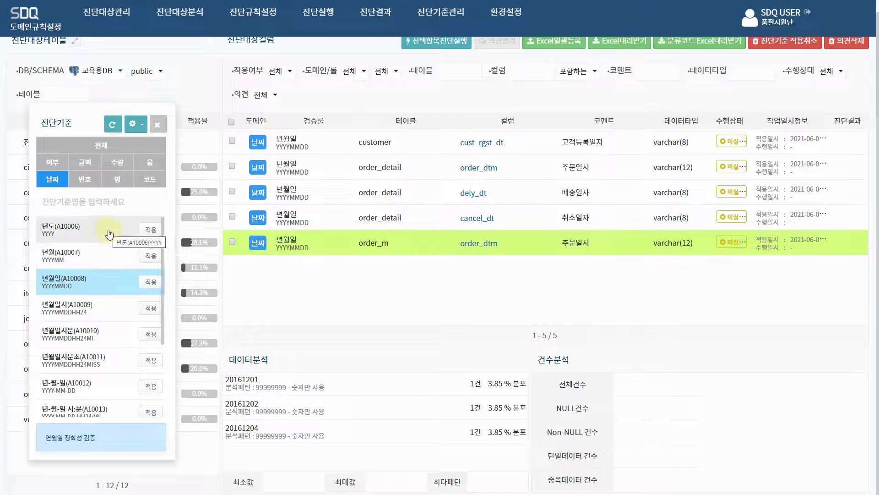
Start a new diagnosis criterion in the 날짜 domain and name it "년월하이픈 YYYY-MM"
click(133, 124)
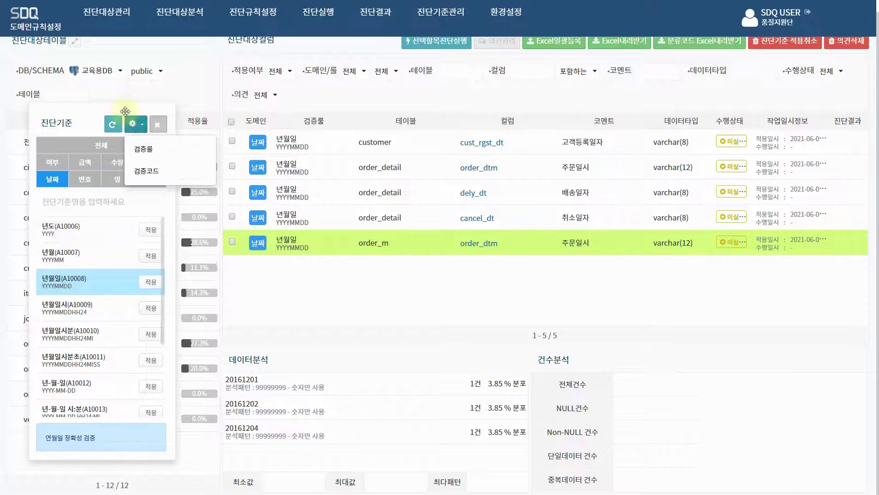
click(143, 151)
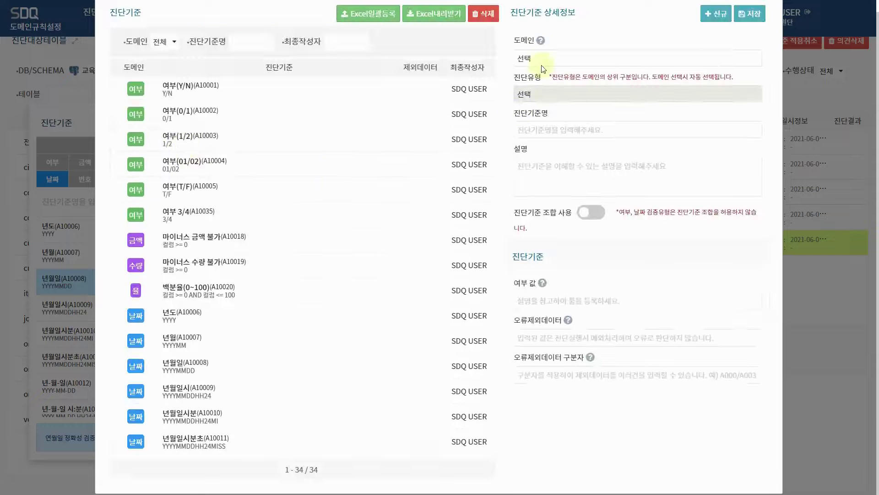
click(554, 58)
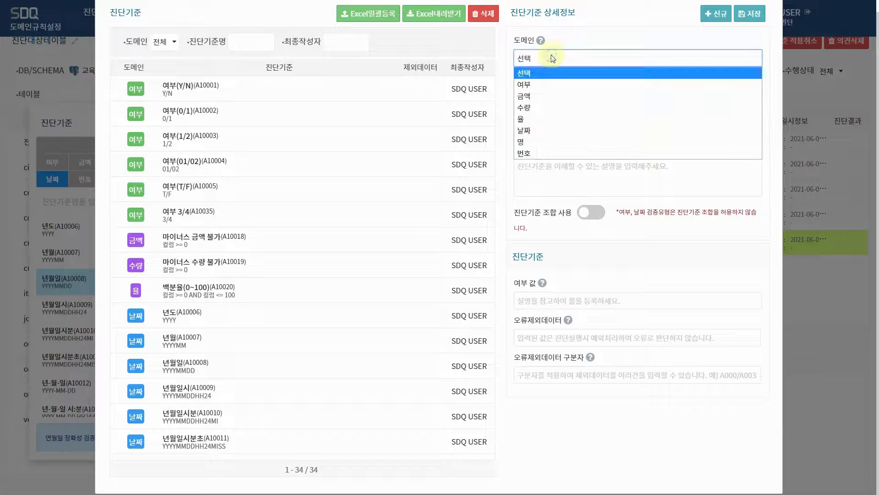
click(532, 130)
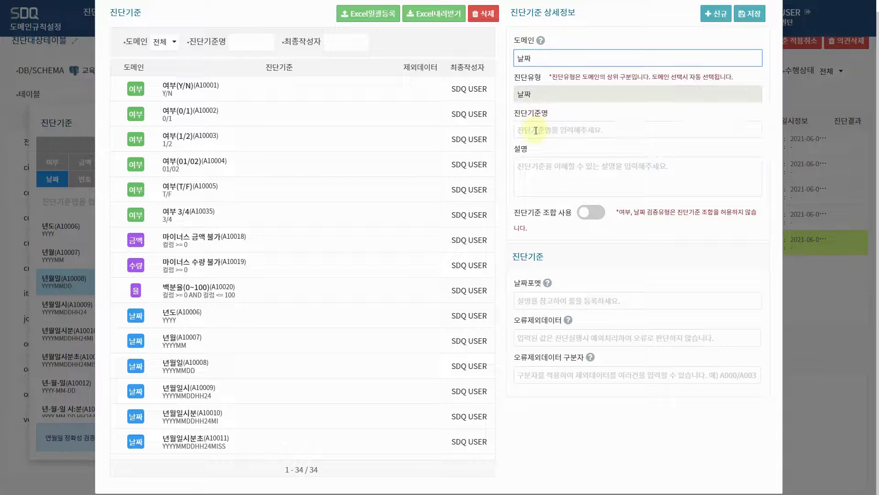
click(536, 130)
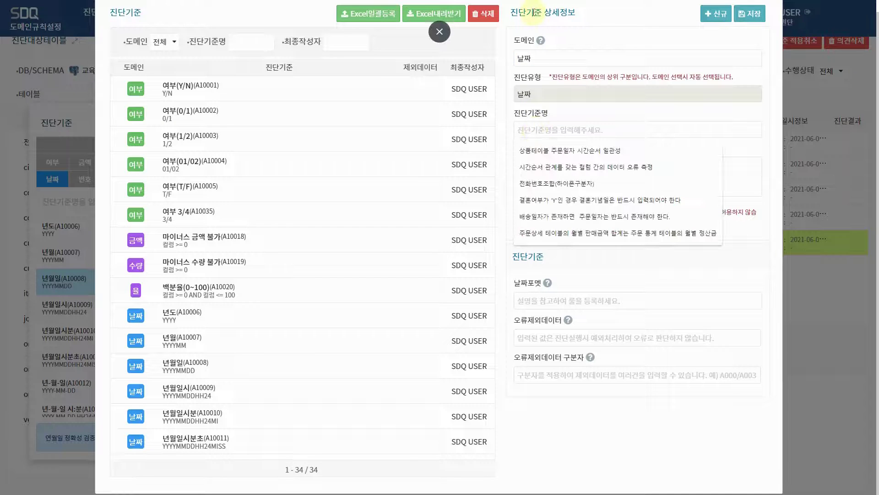
text(ㄴ)
text(년월하이픈 y)
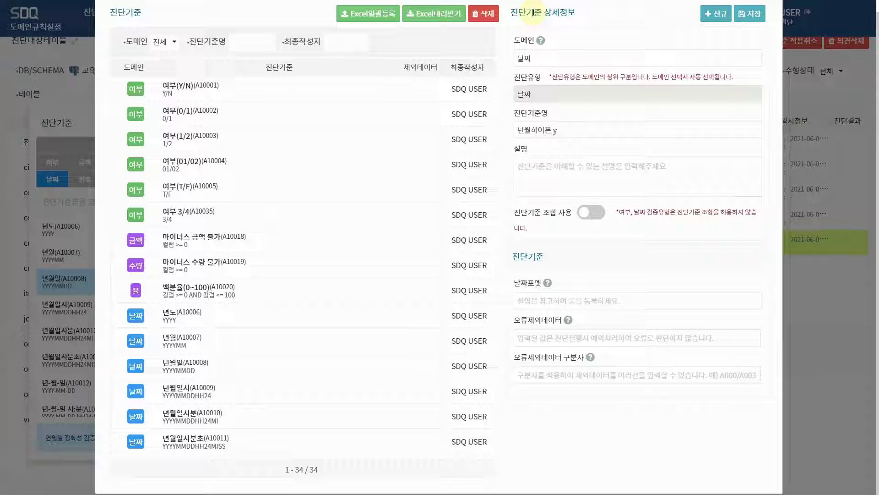
key(BackSpace)
text(YYYY-MM)
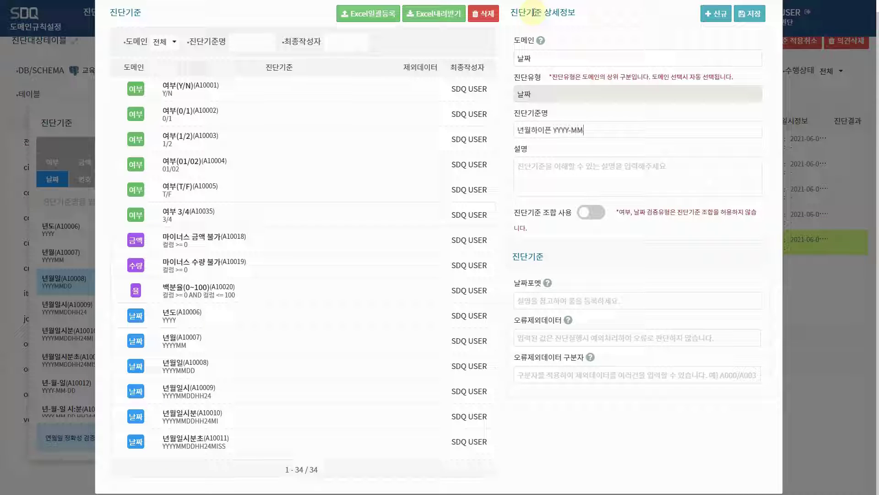
Copy the criterion name "년월하이픈 YYYY-MM" into its description
scroll(224, 311, down, 5)
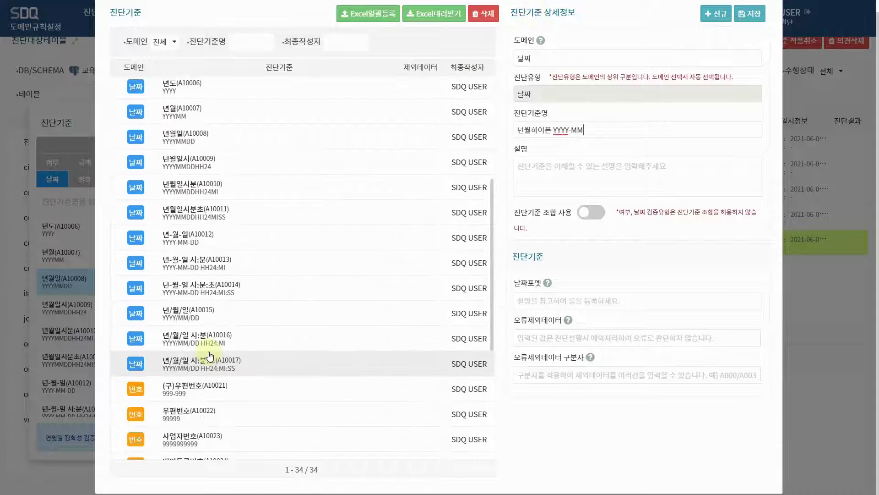
scroll(216, 308, up, 3)
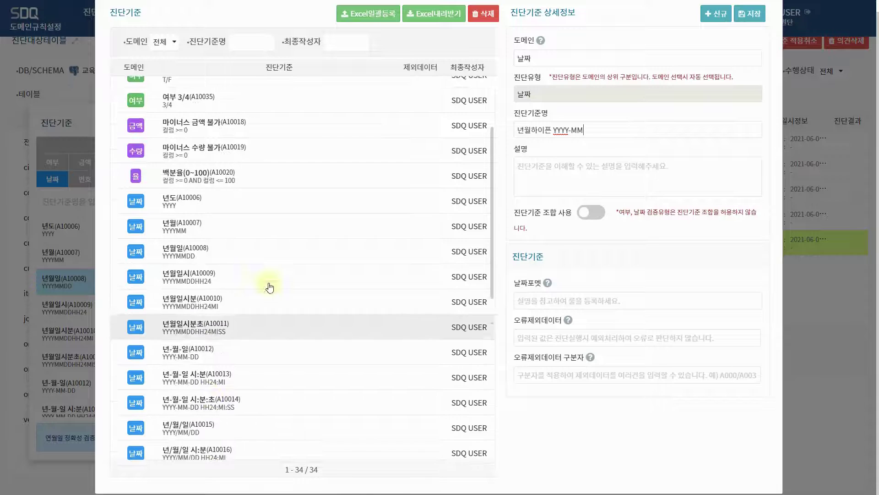
triple_click(593, 132)
key(ctrl+c)
key(BackSpace)
key(ctrl+v)
click(568, 175)
key(ctrl+v)
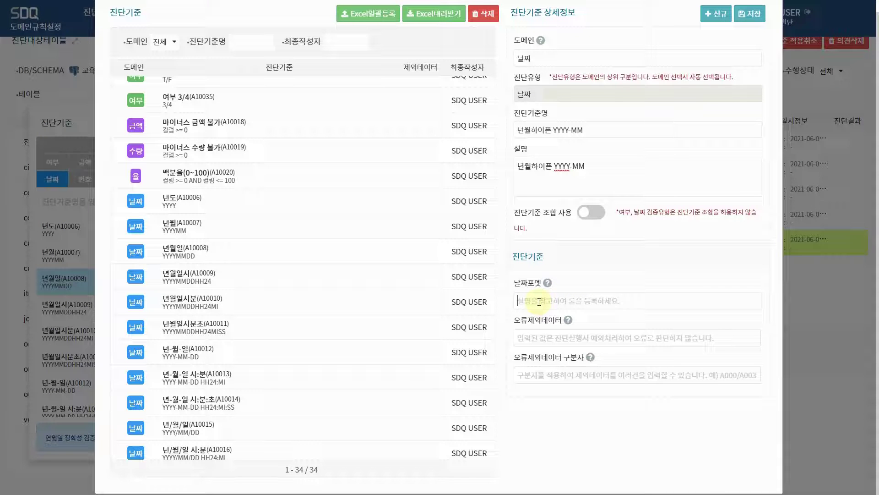
Set the criterion's date format to YYYY-MM, save it and close the criteria management window
text(YY)
key(BackSpace)
key(BackSpace)
text(YYYY)
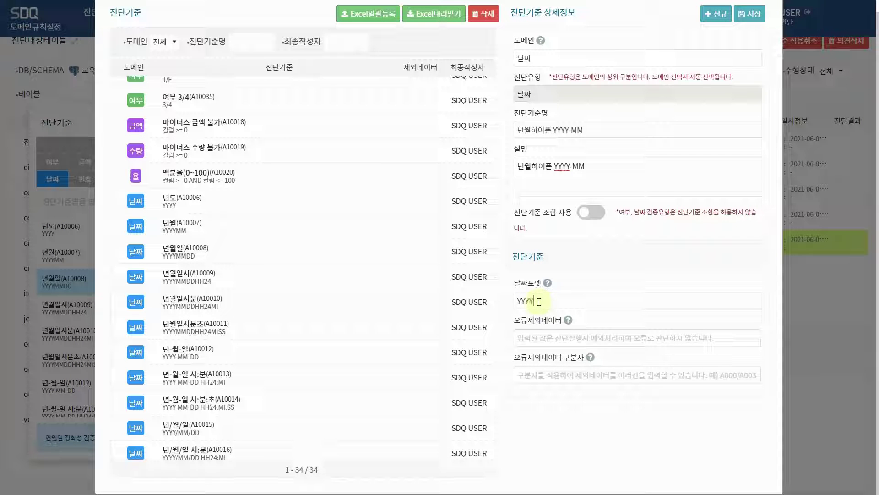
text(-MM)
click(752, 17)
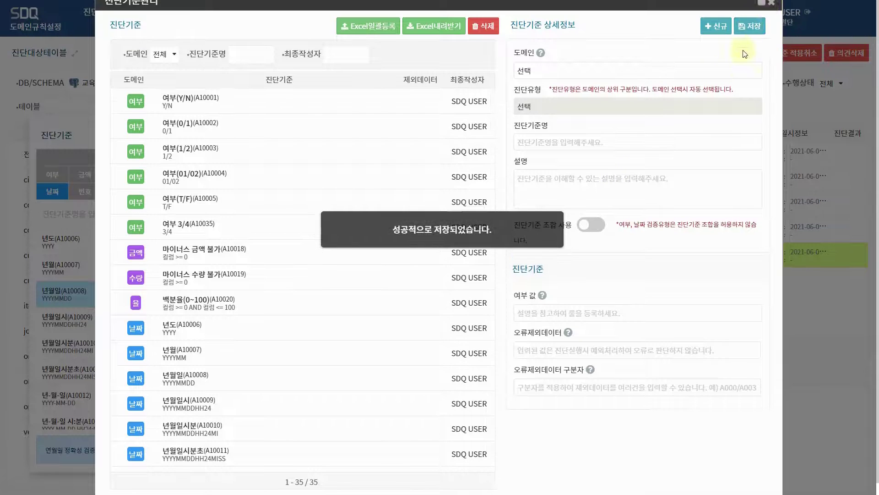
click(772, 2)
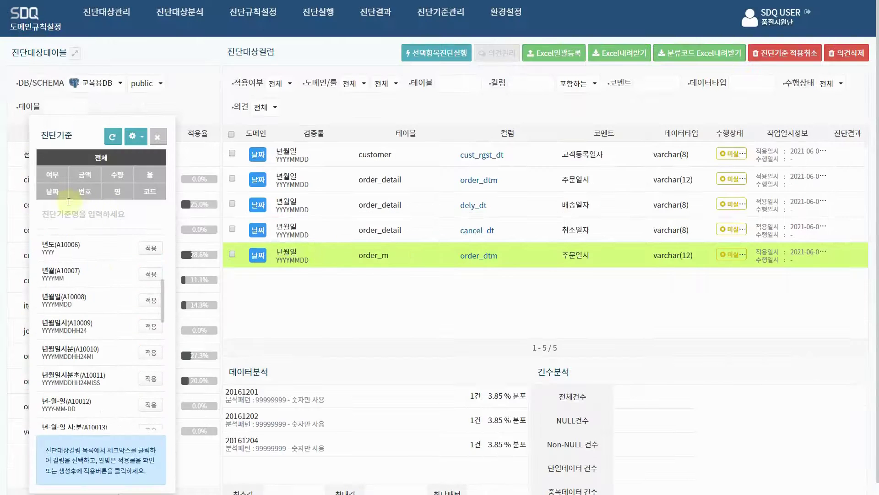
Apply the 날짜 criterion 년월하이픈 YYYY-MM to order_detail's cancel_dt and order_m's order_dtm columns
click(52, 192)
scroll(87, 321, down, 5)
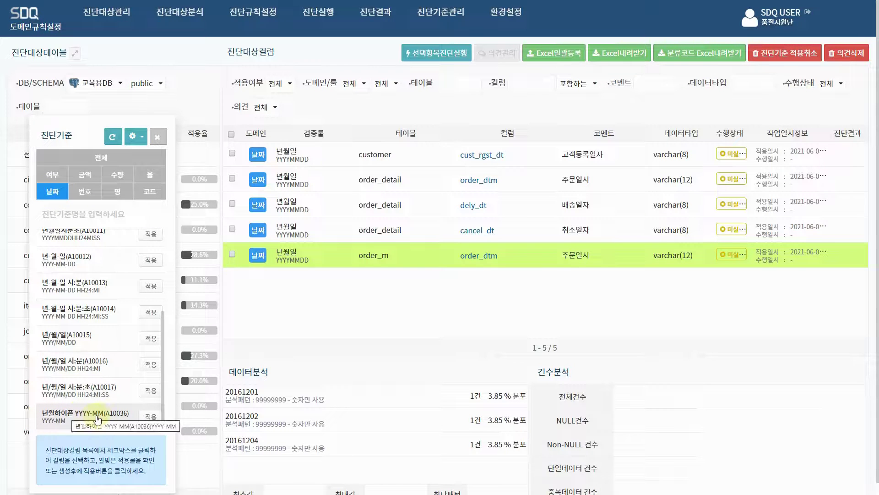
click(232, 254)
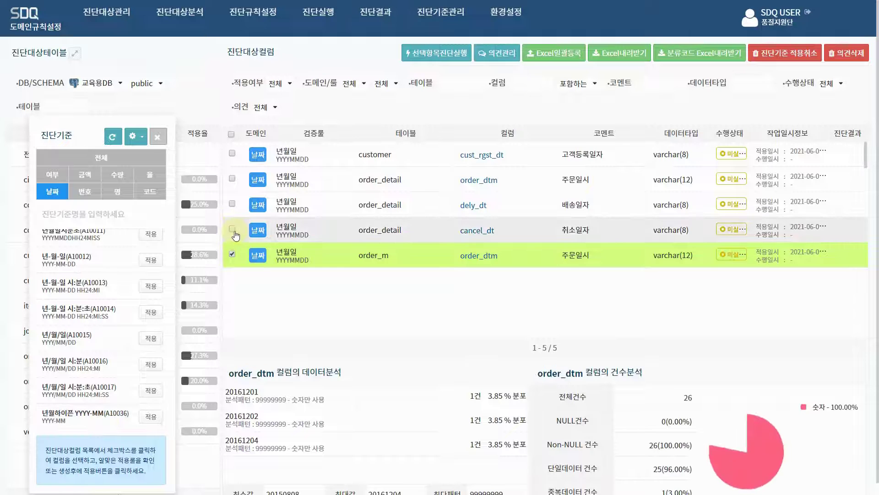
click(232, 229)
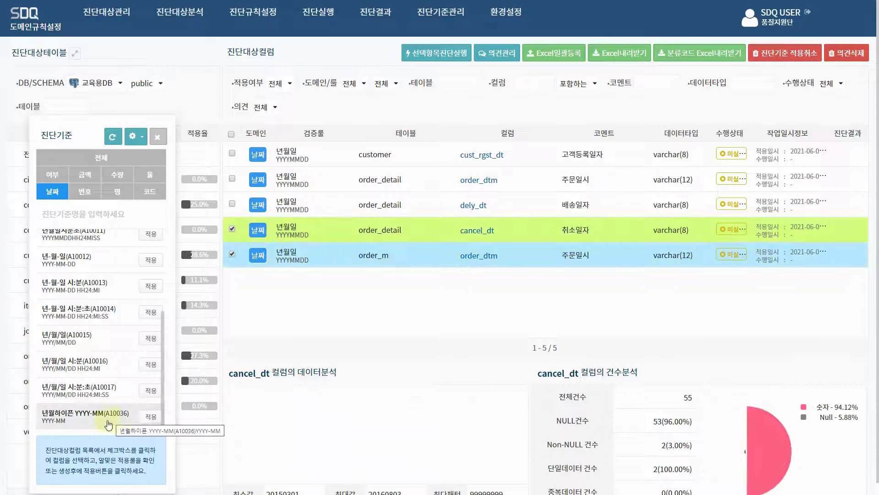
click(150, 416)
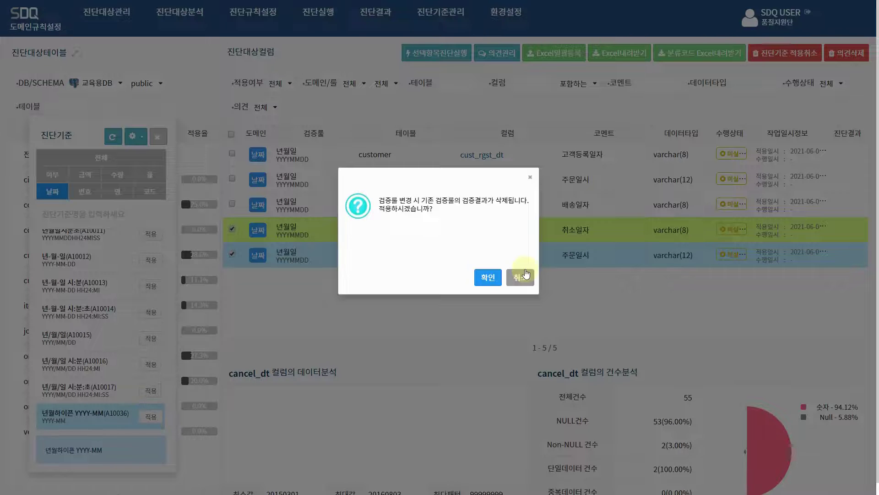
click(488, 278)
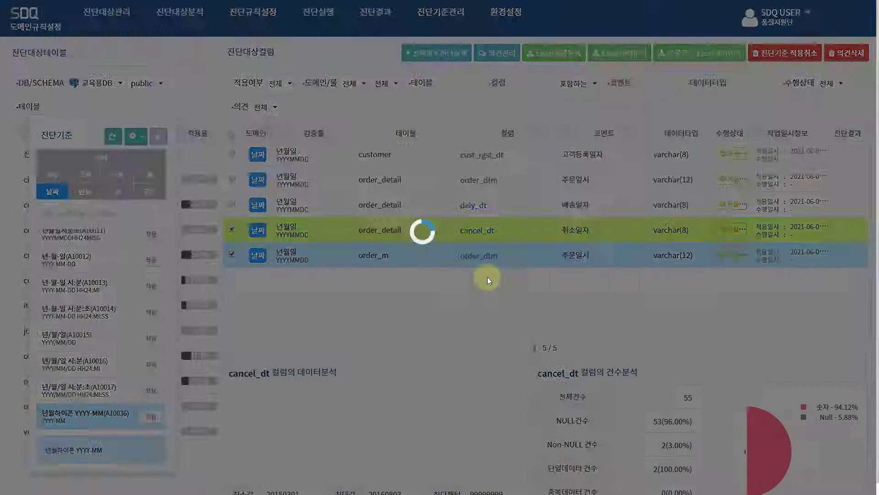
Reapply the 년월일(A10008) YYYYMMDD criterion to cancel_dt and order_m's order_dtm columns
click(233, 257)
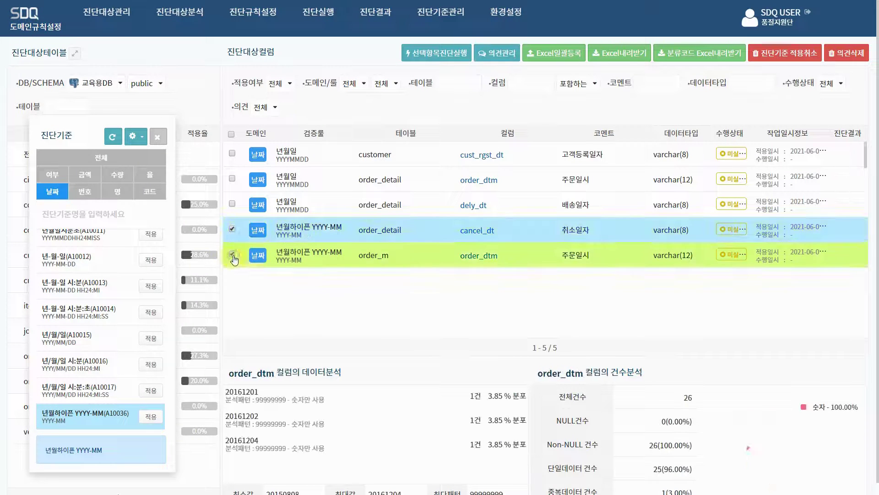
scroll(104, 348, up, 2)
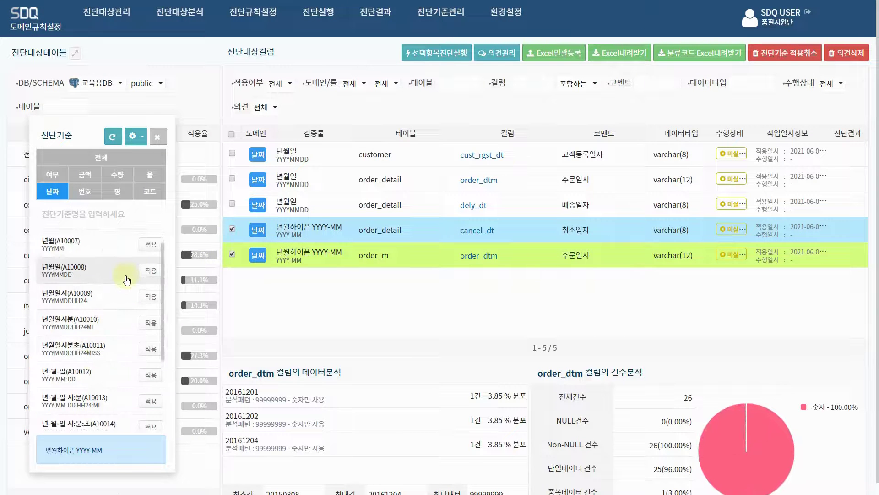
click(151, 274)
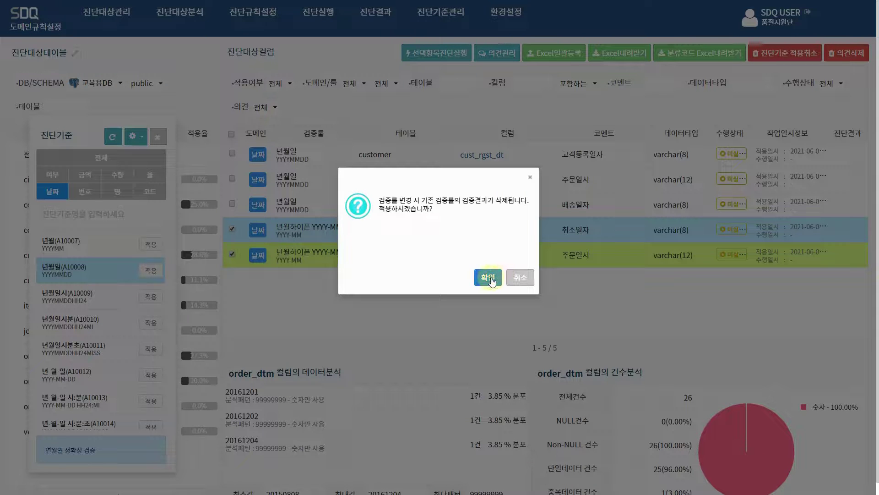
click(488, 277)
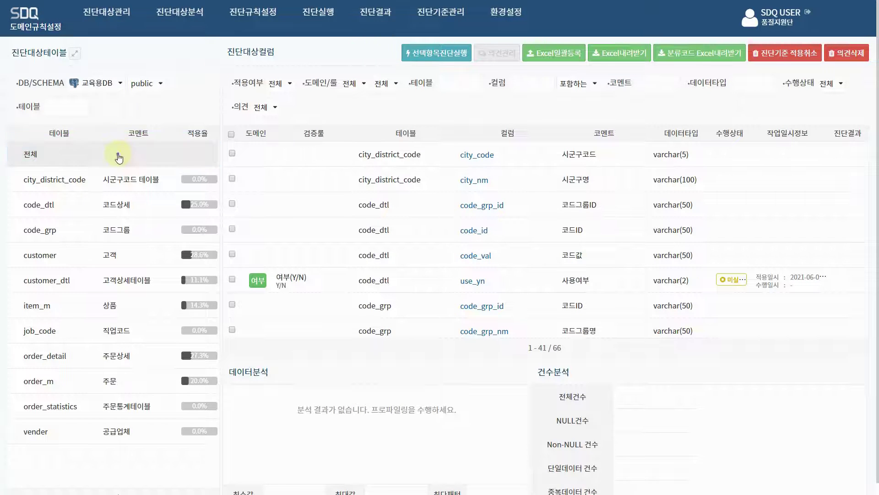
Select all tables and filter the target columns to names containing NO
click(120, 153)
click(532, 89)
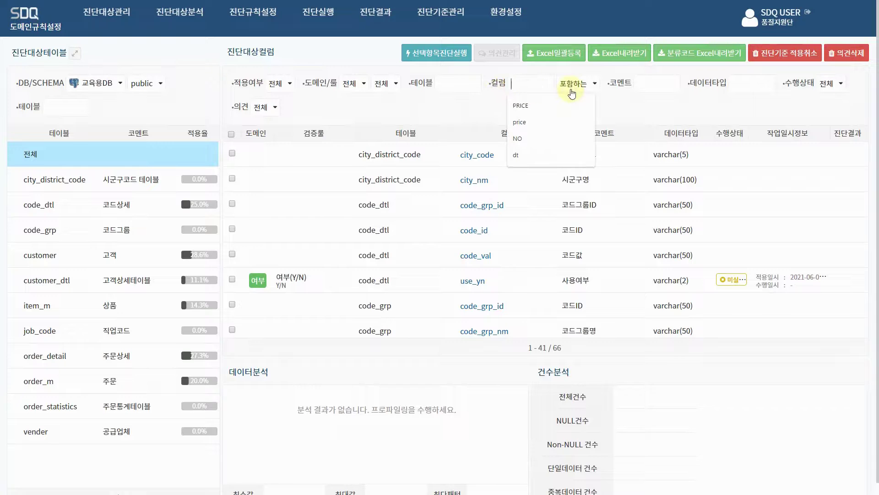
text(NO)
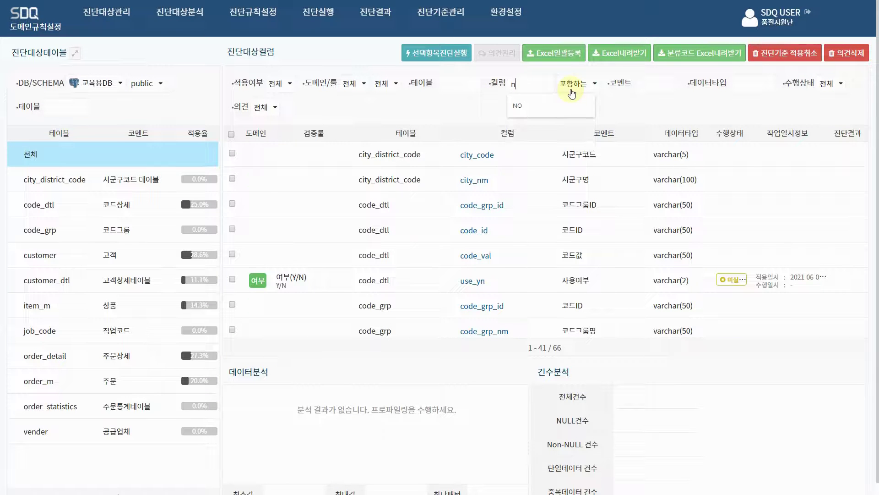
key(BackSpace)
key(BackSpace)
text(I)
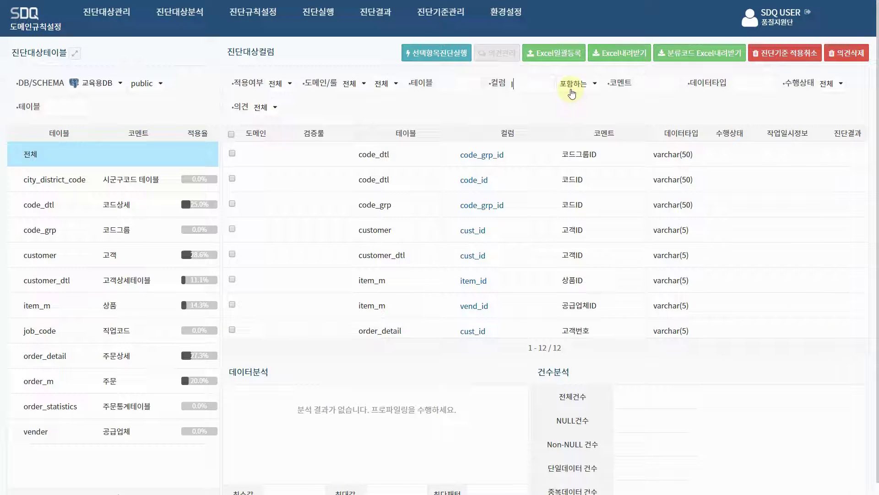
text(DNO)
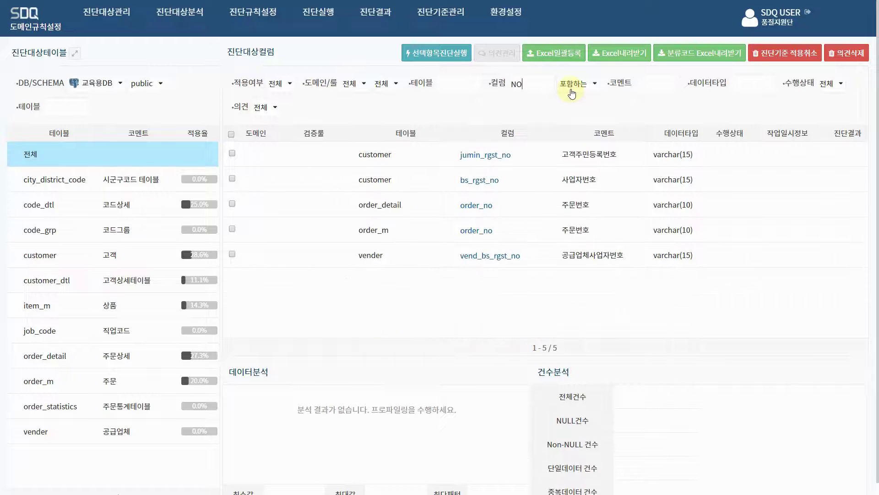
Examine the data analysis of the customer table's jumin_rgst_no and bs_rgst_no columns
click(530, 160)
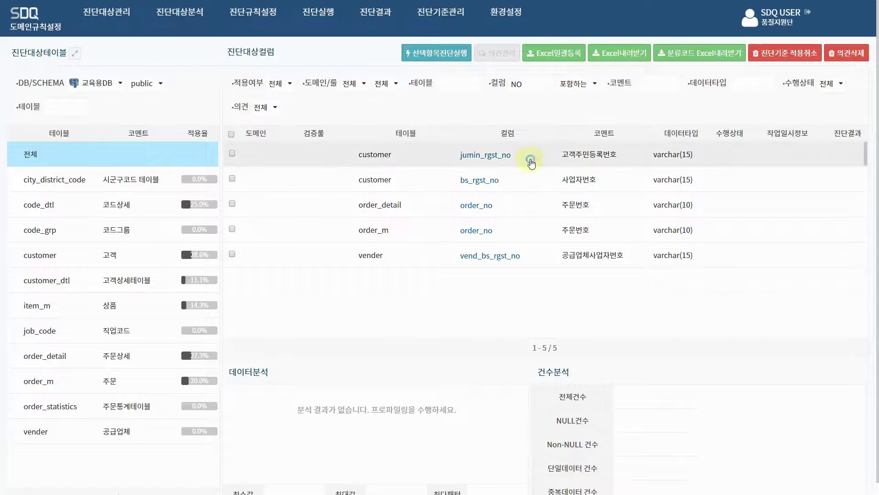
scroll(726, 232, down, 1)
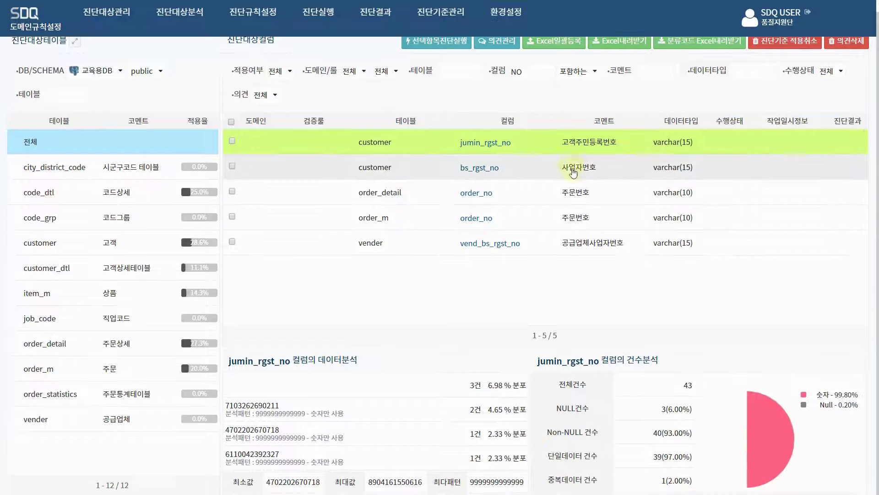
click(572, 172)
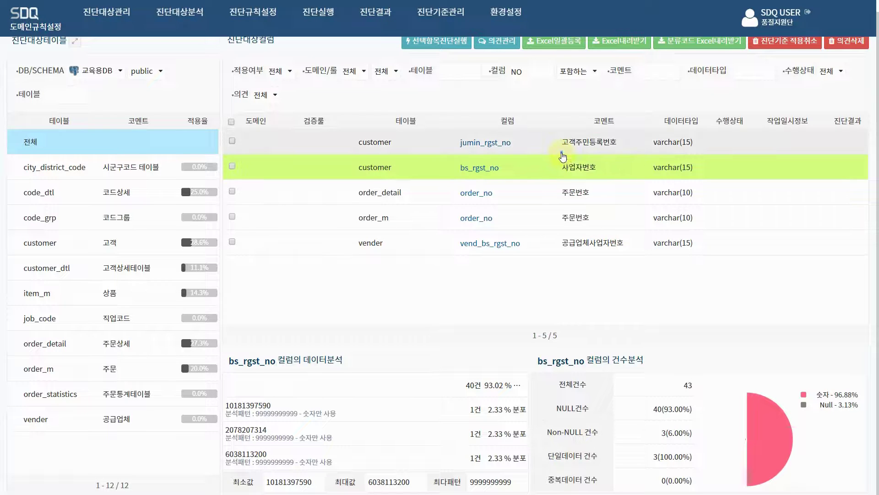
click(562, 153)
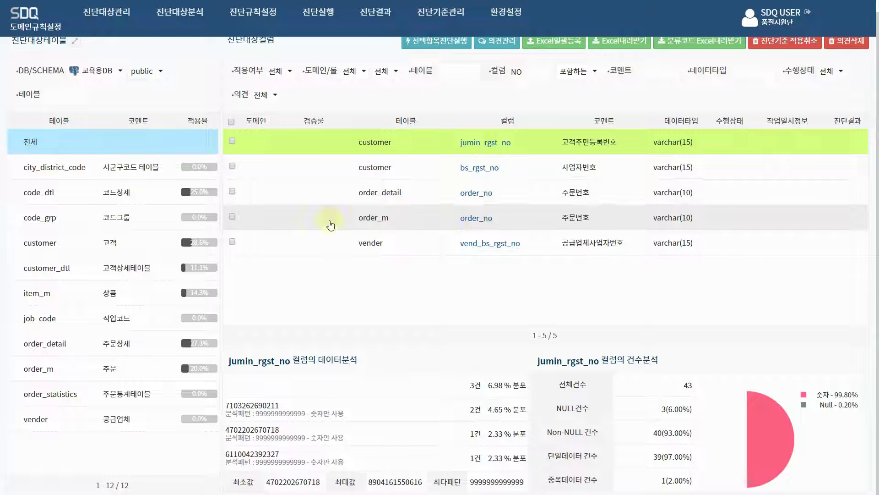
Compare order_m's order_no column with the 번호 criteria and review order_detail's order_no data analysis
click(233, 218)
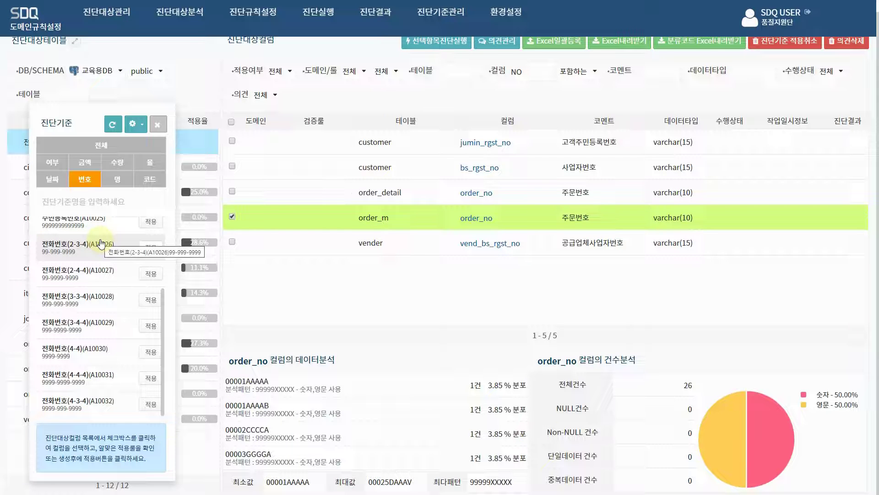
click(157, 125)
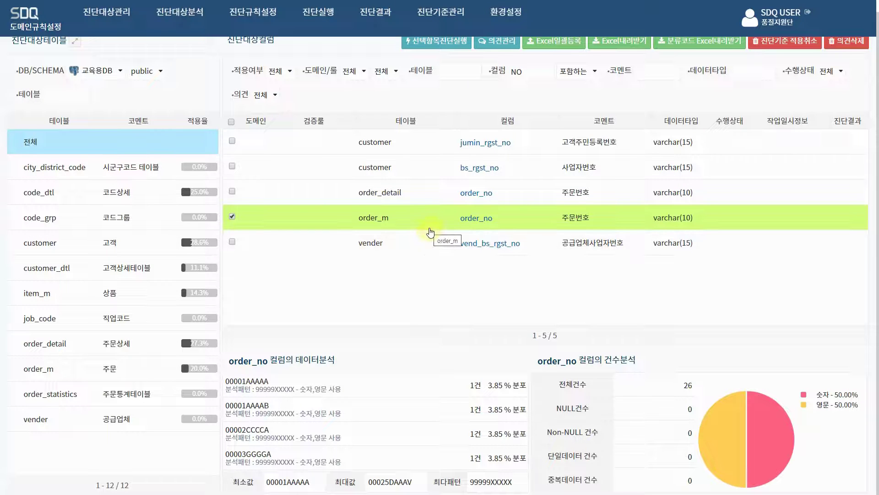
click(459, 200)
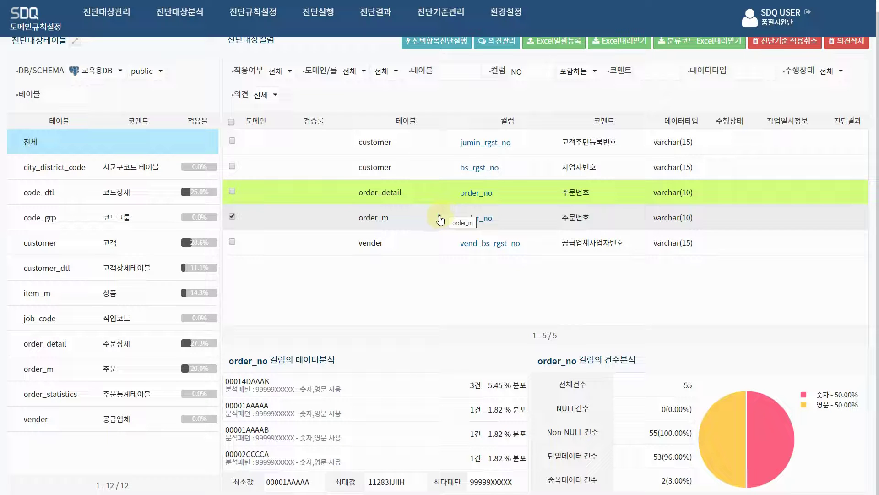
Examine the data analysis pattern of order_m's order_no column
click(439, 221)
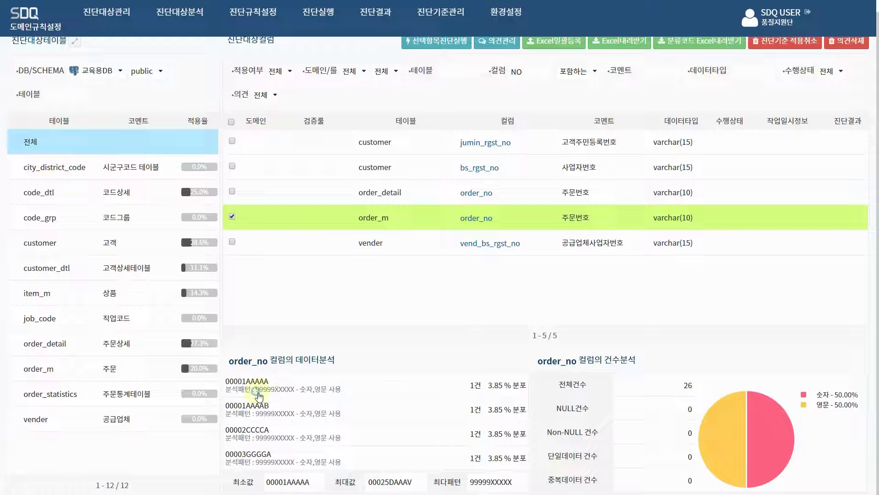
drag(255, 389, 295, 398)
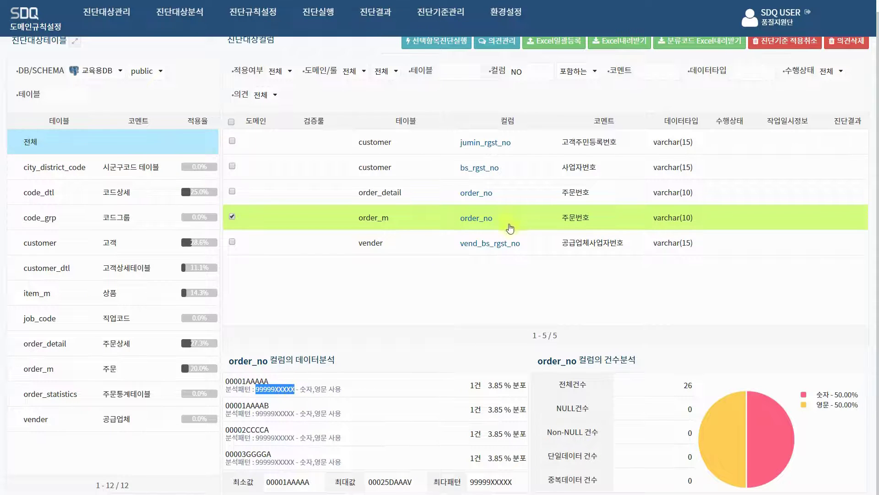
click(274, 222)
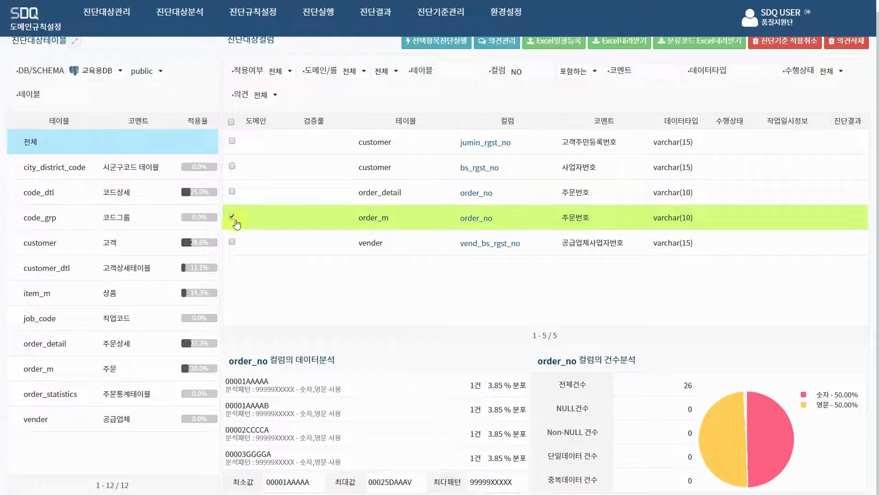
Open the 검증룰 management for the order_m order_no column and set the new criterion's domain to 번호
click(235, 220)
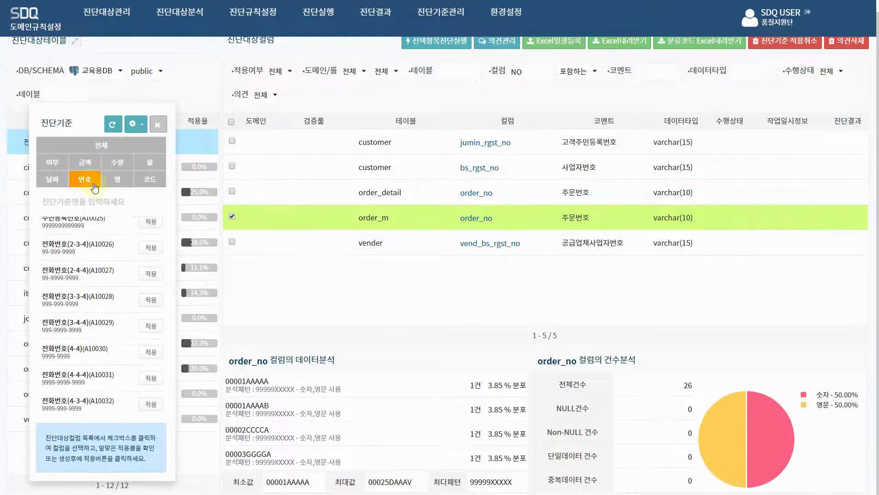
click(135, 123)
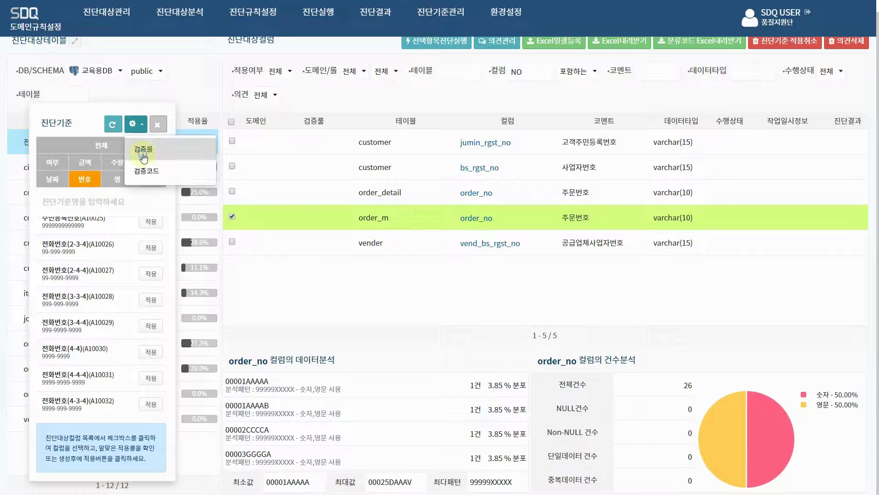
click(144, 149)
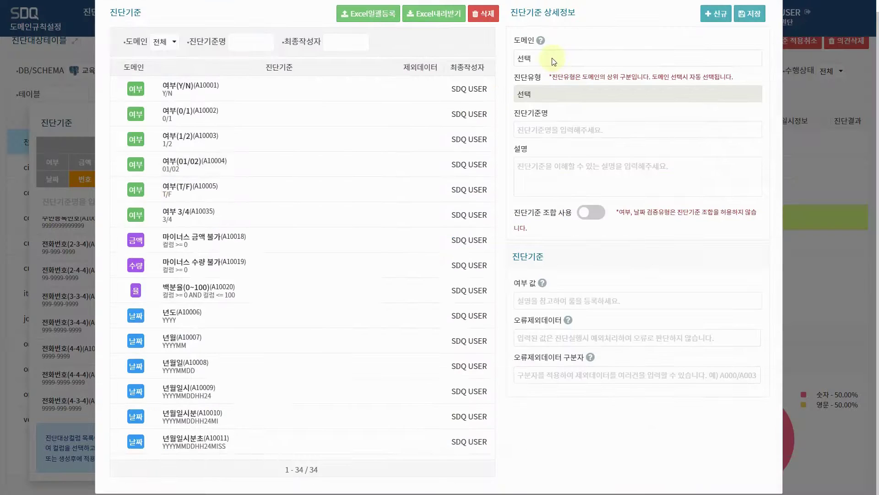
click(550, 59)
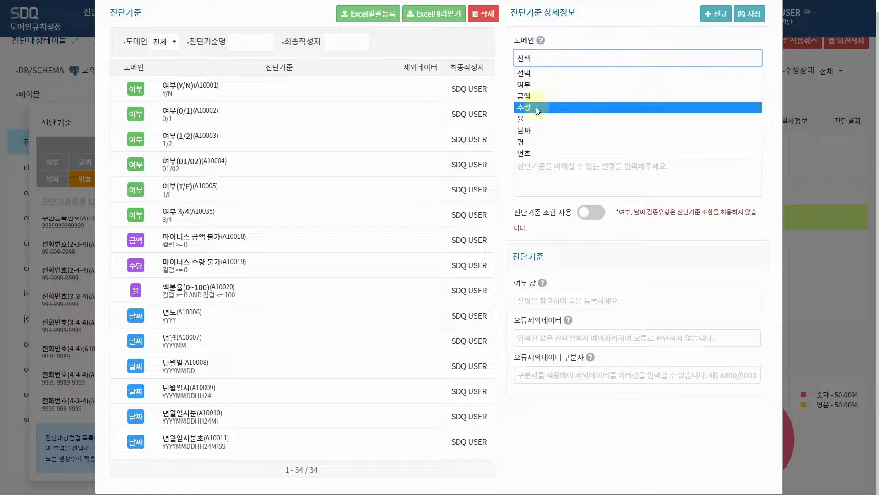
click(525, 153)
Enter the criterion name 주문번호 숫자5문자5 followed by the pattern 99999XXXXX
click(539, 130)
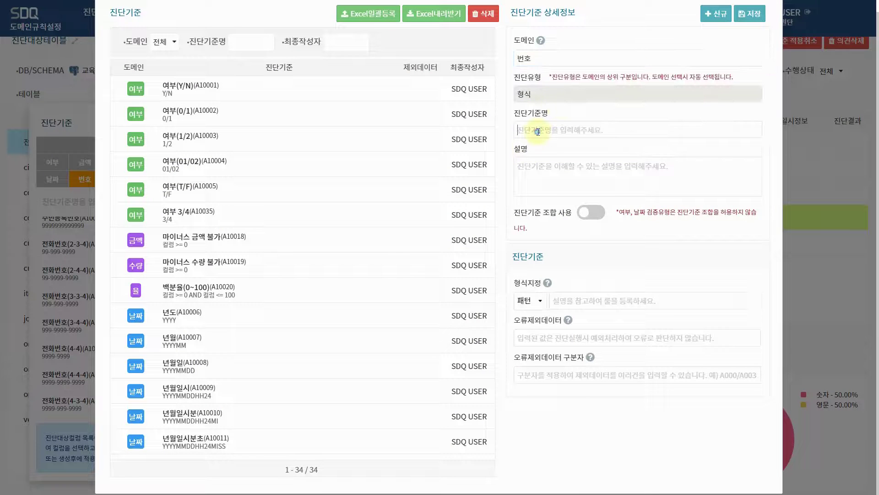
text(주문)
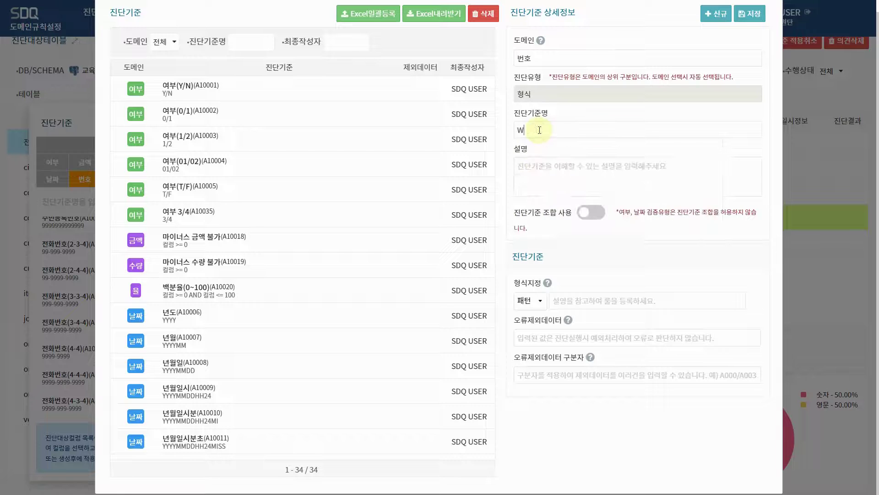
text(별호 99999XXXXX)
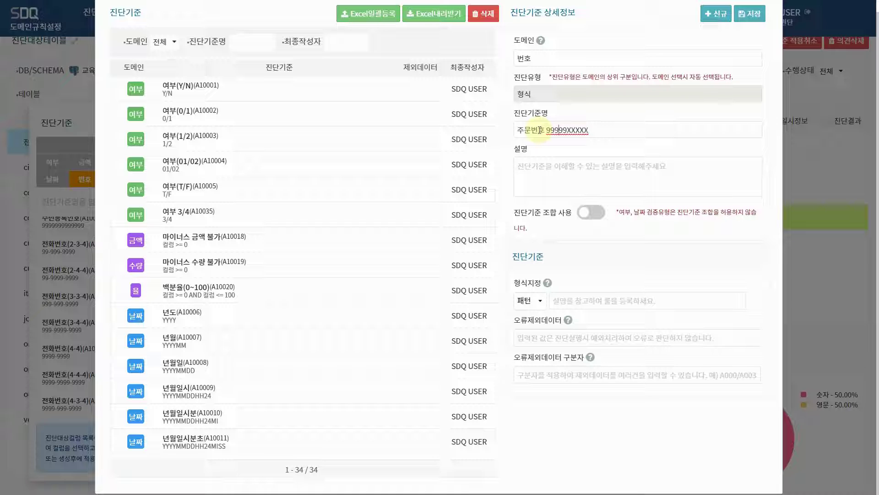
text(스)
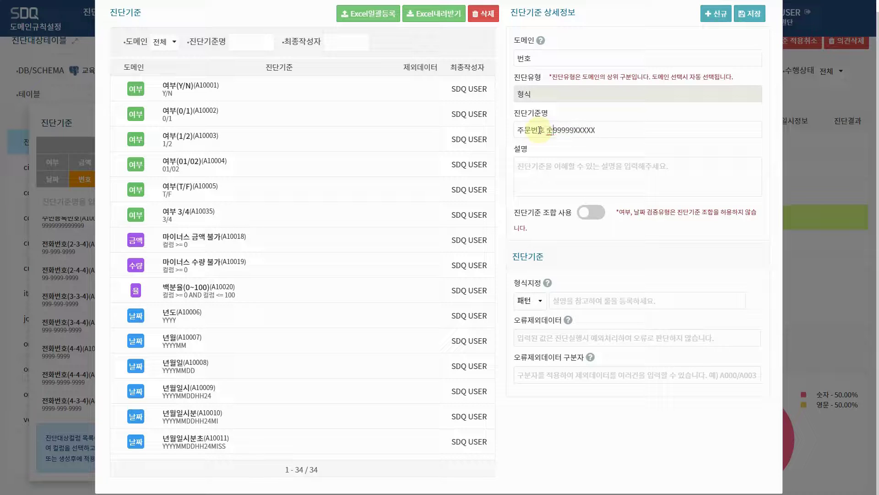
text(자5무)
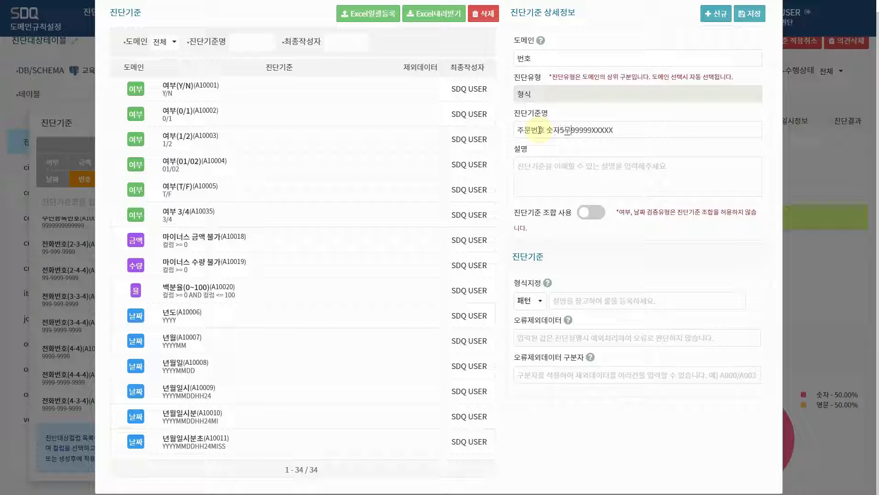
text(자5)
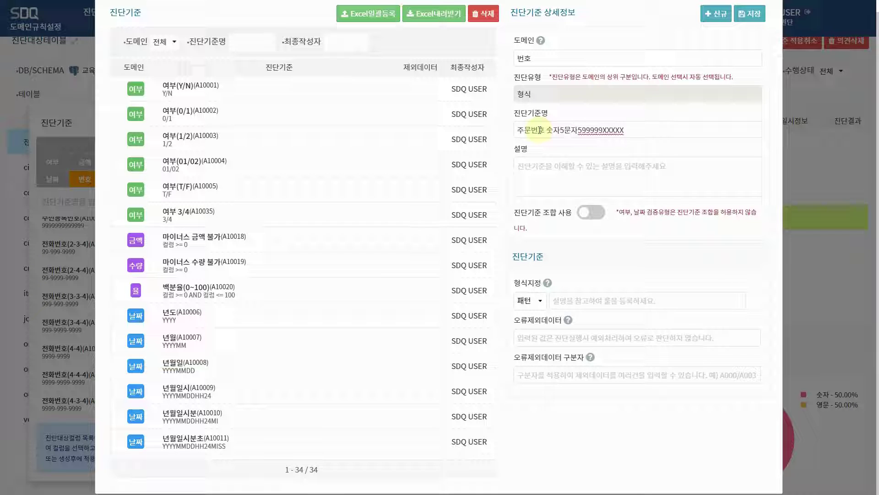
Move 99999XXXXX out of the criterion name and into its 패턴 format definition
drag(580, 131, 633, 136)
key(ctrl+c)
key(BackSpace)
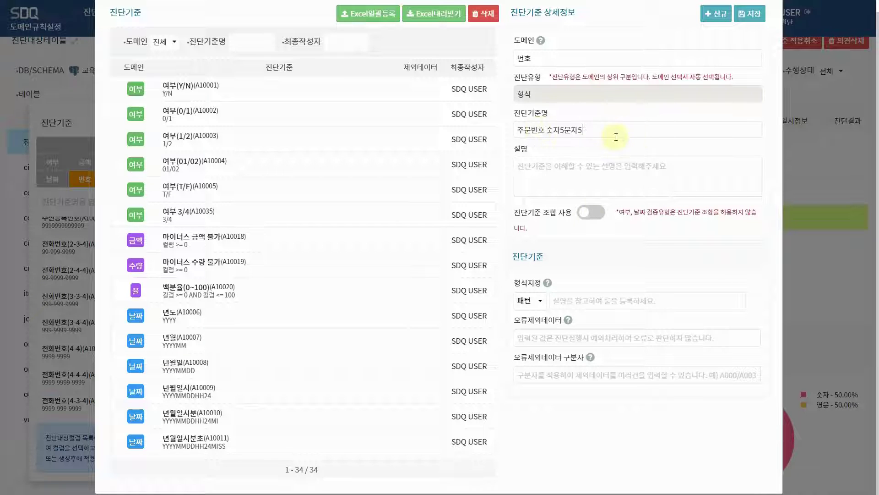
click(562, 301)
key(ctrl+v)
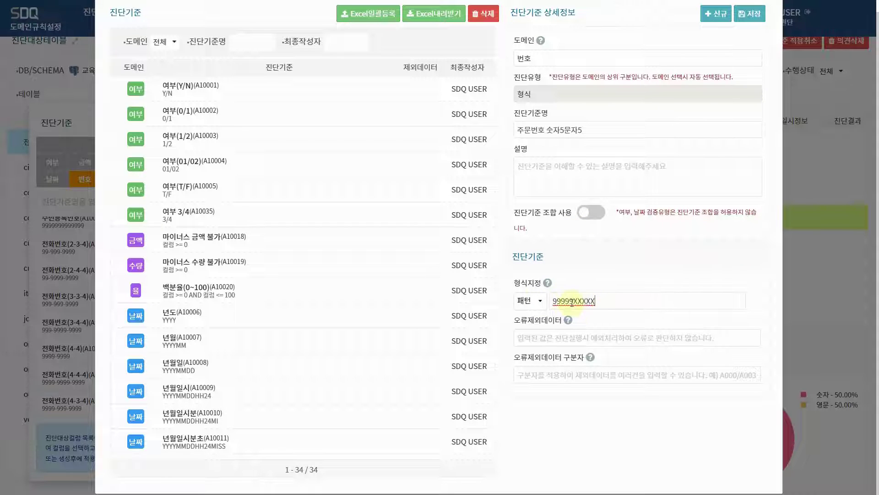
drag(552, 301, 599, 301)
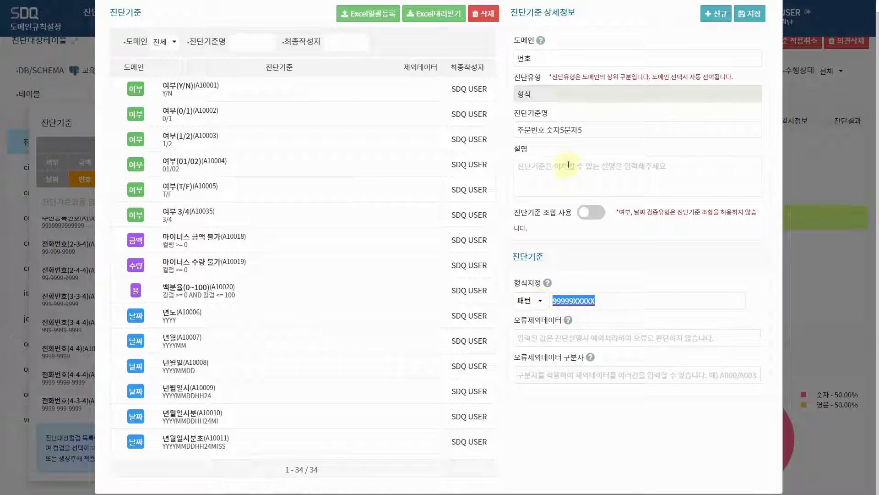
Reuse the criterion name 주문번호 숫자5문자5 as its description, save the criterion and close the criteria management window
drag(584, 130, 501, 133)
key(ctrl+c)
click(533, 167)
key(ctrl+v)
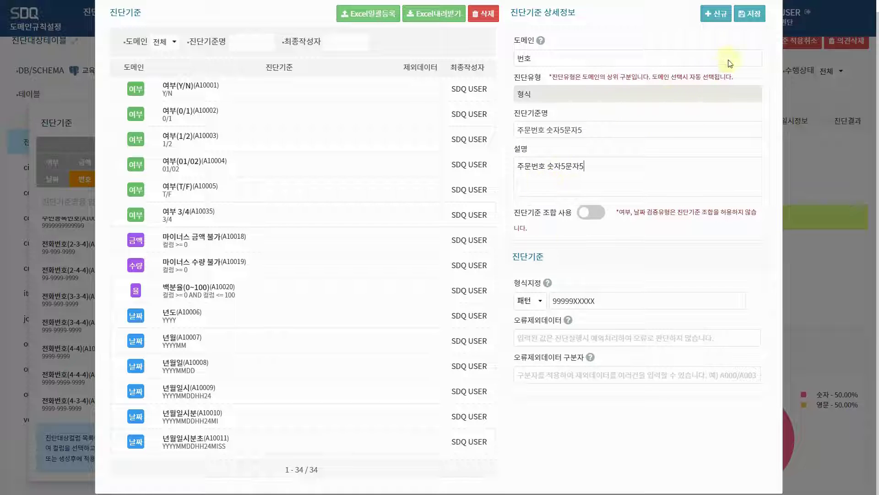
click(745, 22)
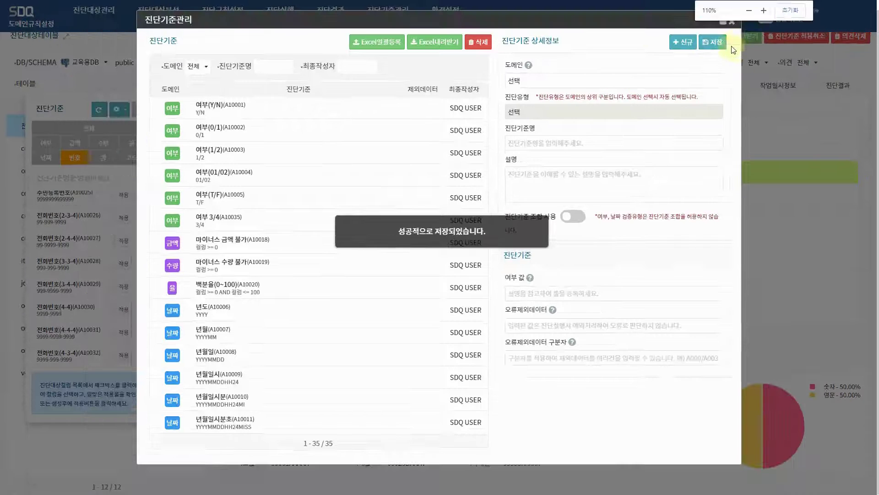
click(732, 22)
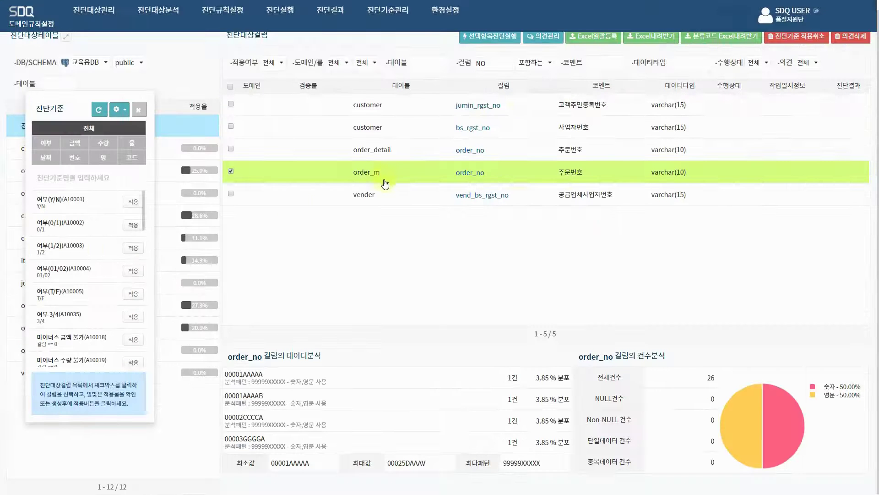
Apply the 번호 criterion 주문번호 숫자5문자5(A10037) to the order_no columns of order_m and order_detail
click(68, 162)
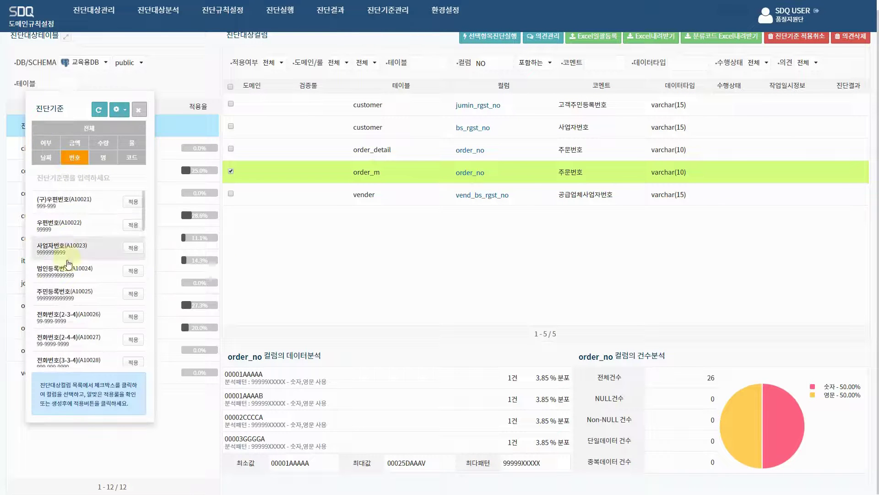
scroll(68, 257, down, 5)
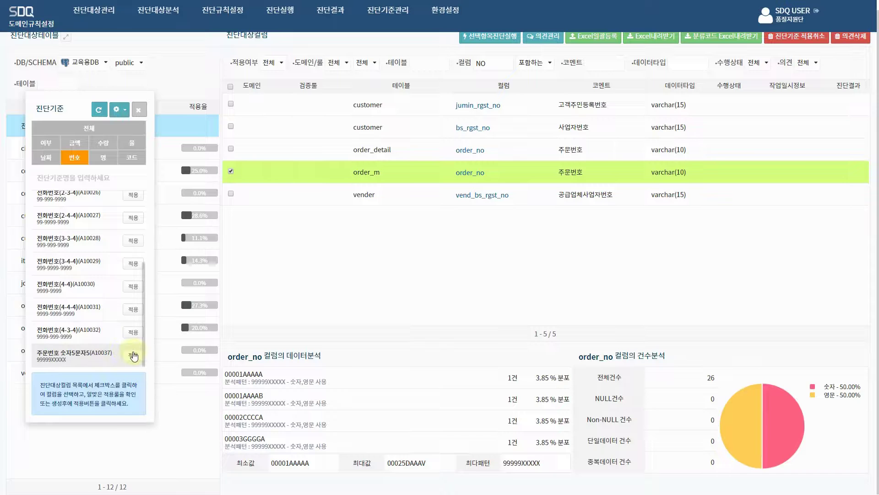
click(132, 355)
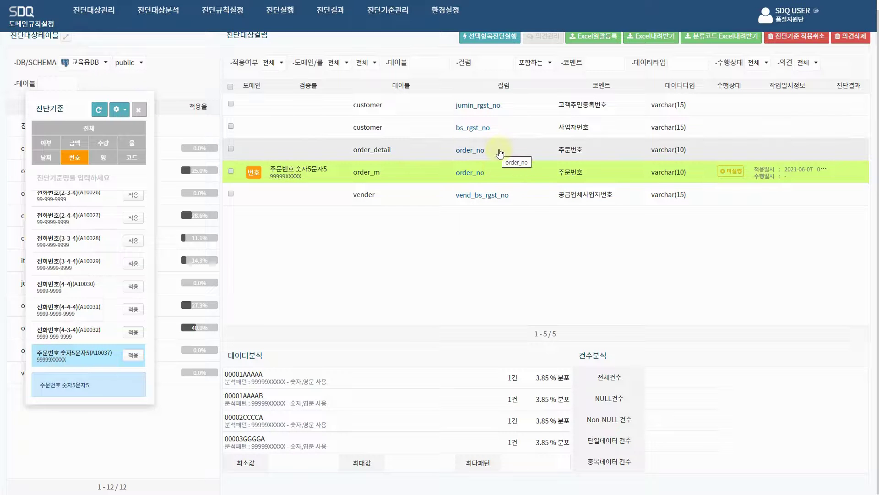
click(500, 154)
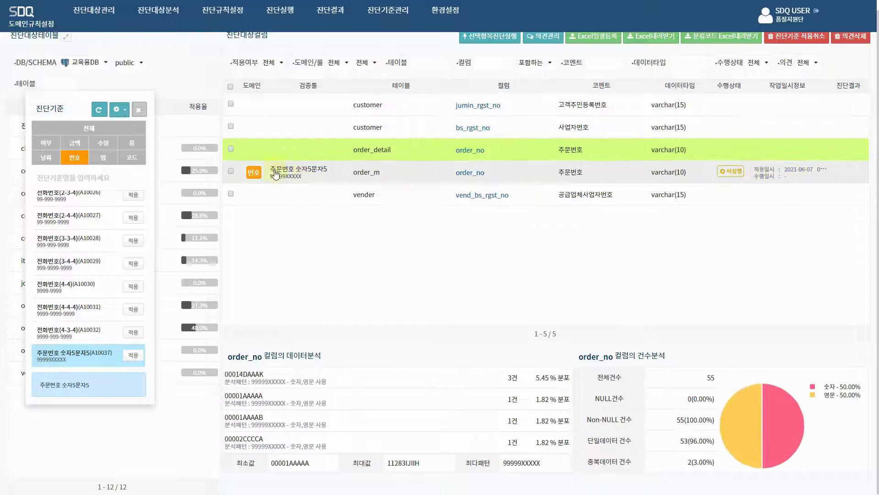
click(231, 148)
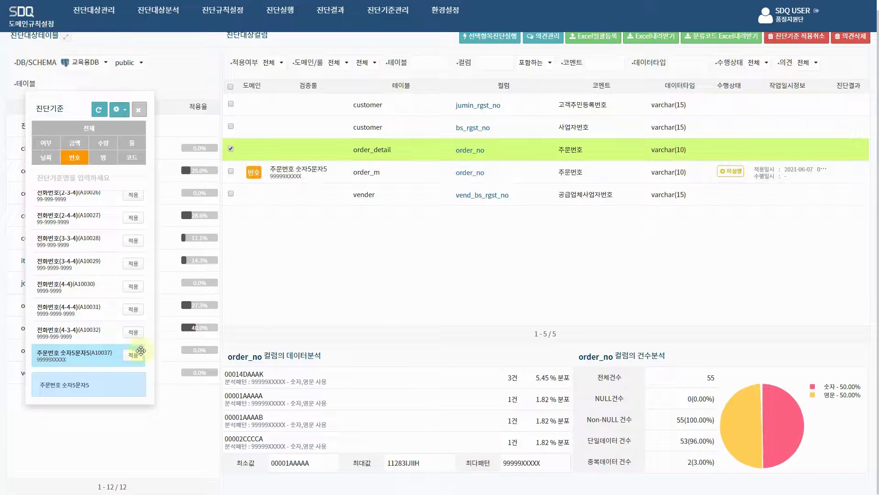
click(133, 355)
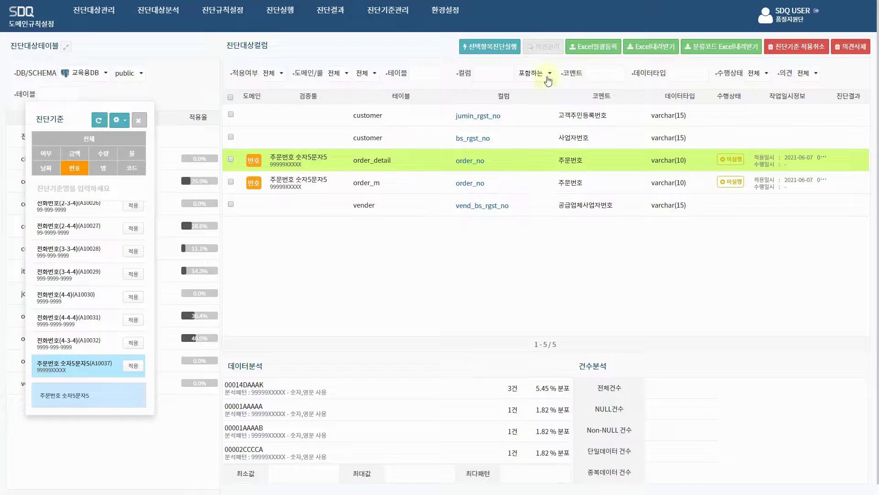
Filter the target columns to names containing ID
click(502, 75)
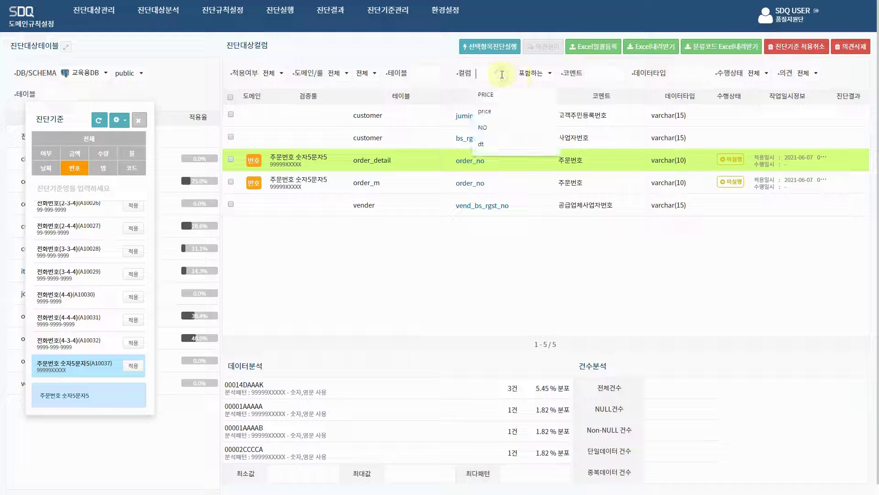
text(ID)
key(Return)
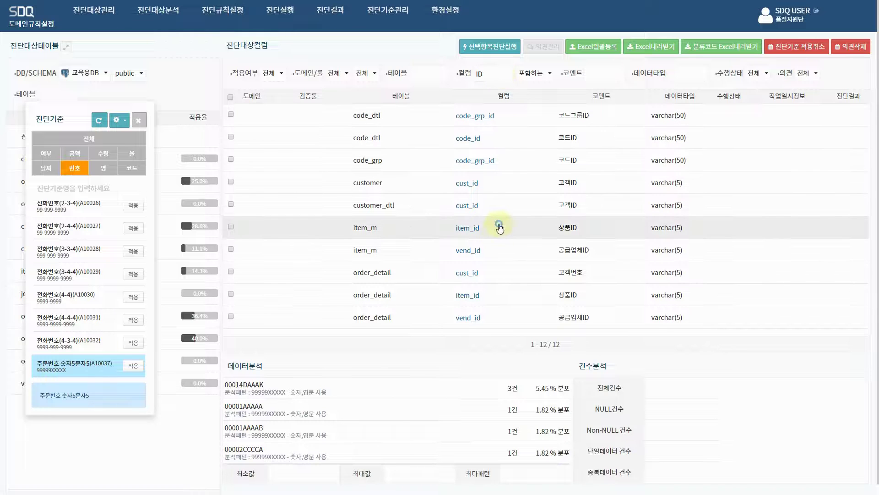
Examine the data analysis of customer_dtl's cust_id and item_m's vend_id and item_id columns, focusing on item_id's pattern
click(507, 206)
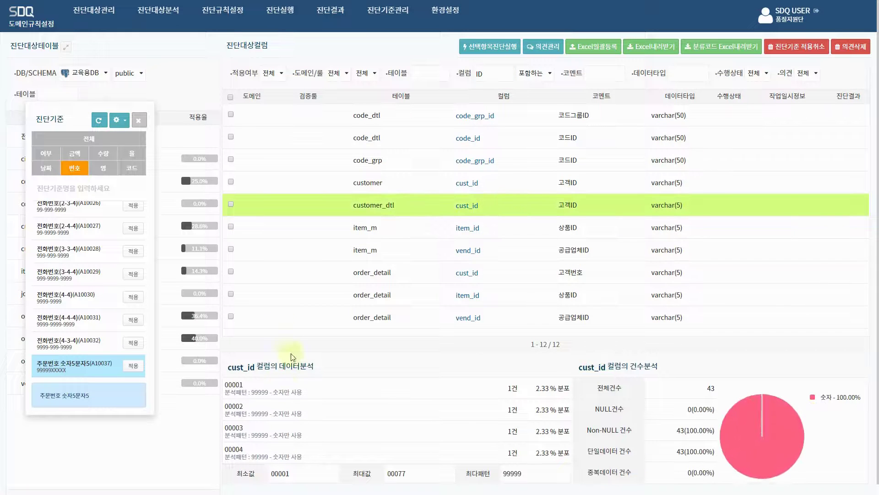
click(505, 237)
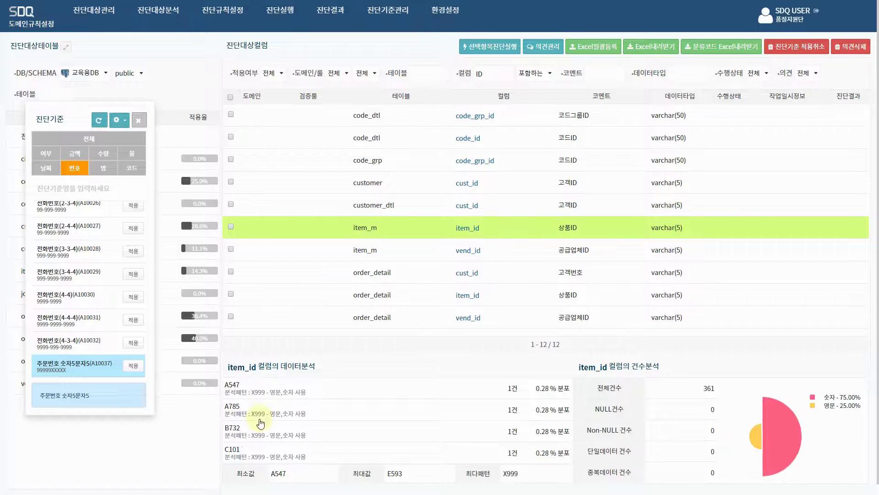
click(496, 255)
click(498, 227)
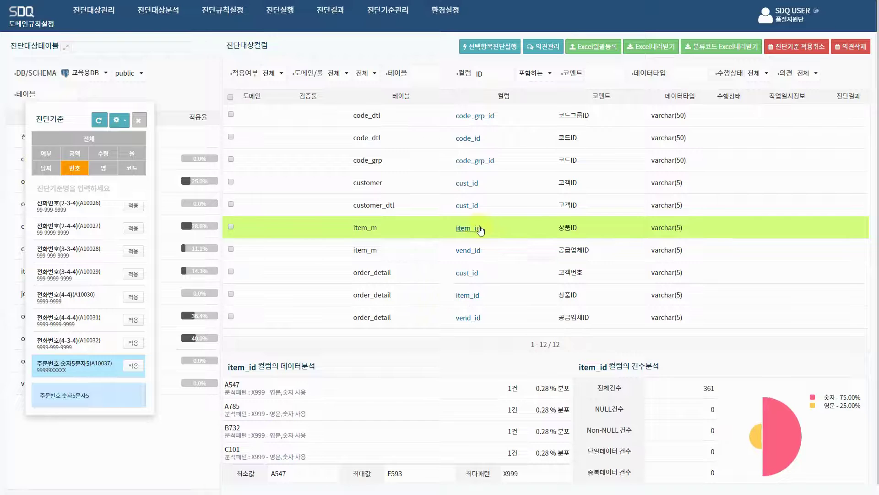
drag(252, 394, 265, 398)
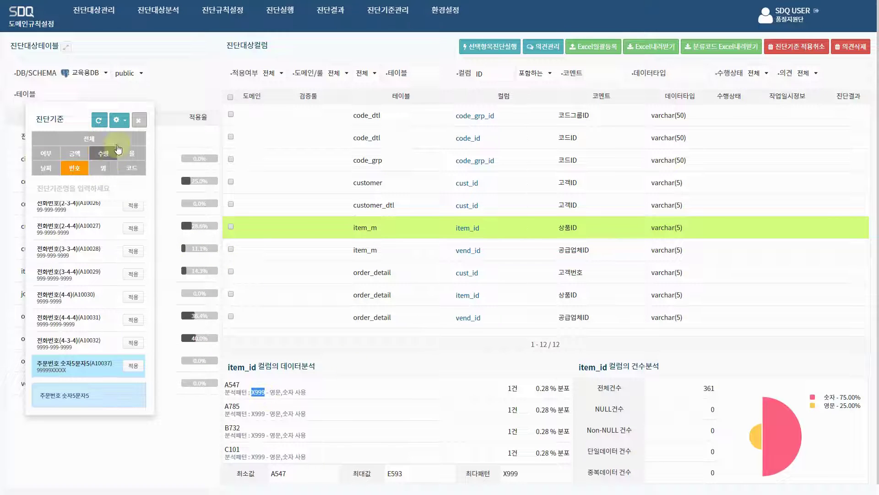
Start a new diagnosis criterion in criteria management with domain 번호 and the name 상품ID 패턴 문자1숫자3
click(119, 120)
click(123, 140)
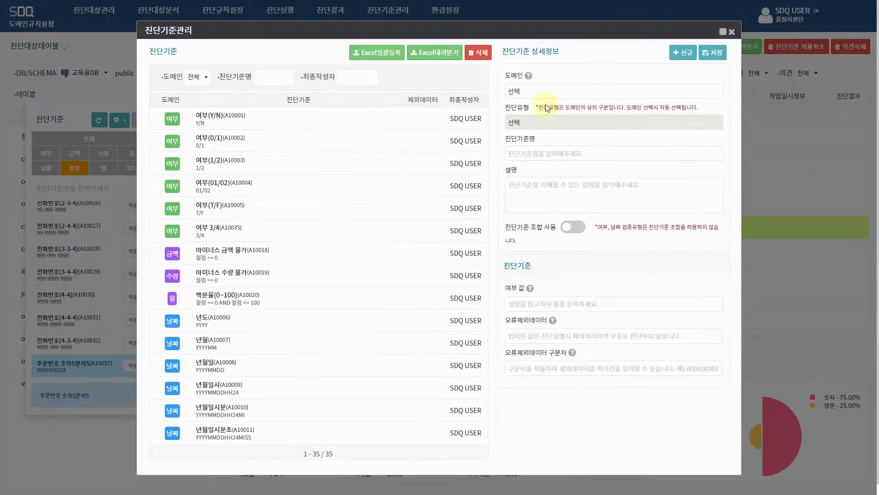
click(543, 91)
click(532, 171)
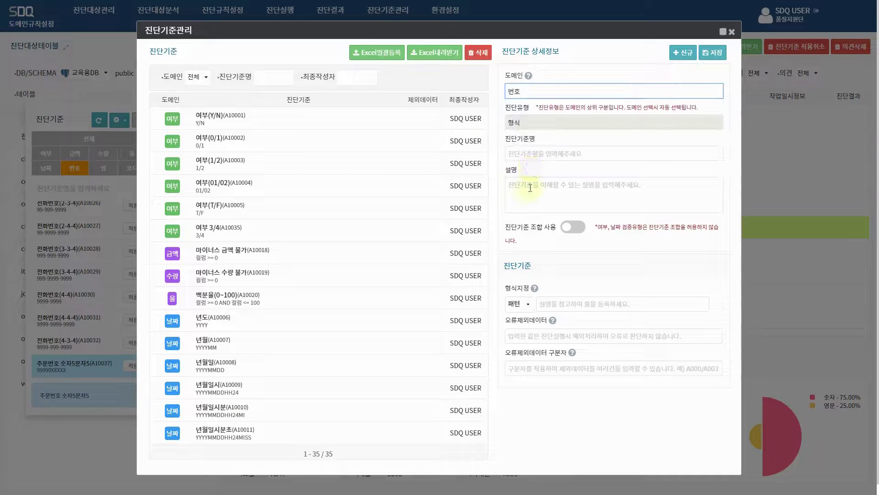
click(540, 152)
text(TK)
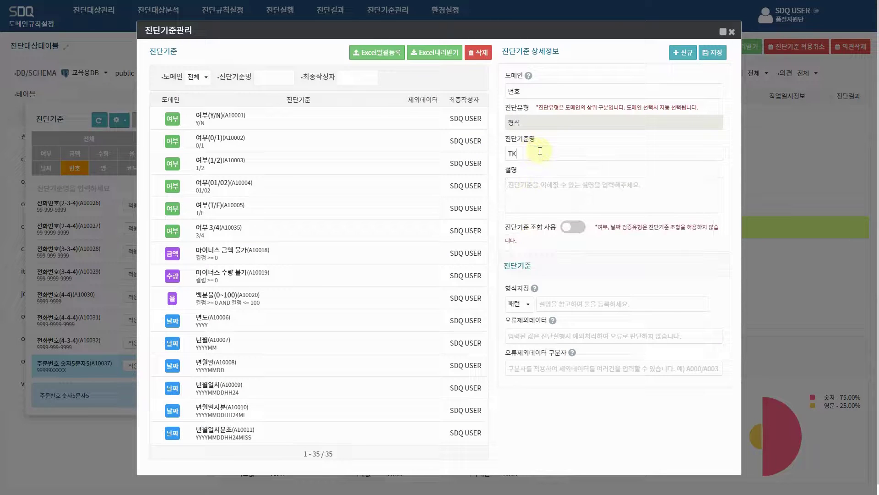
key(BackSpace)
key(BackSpace)
text(상품)
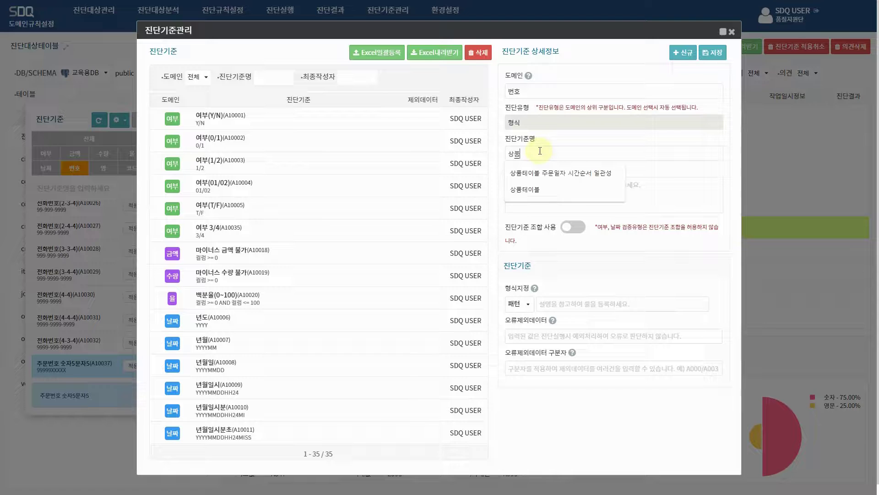
text(ID 패턴 문자1숫자3)
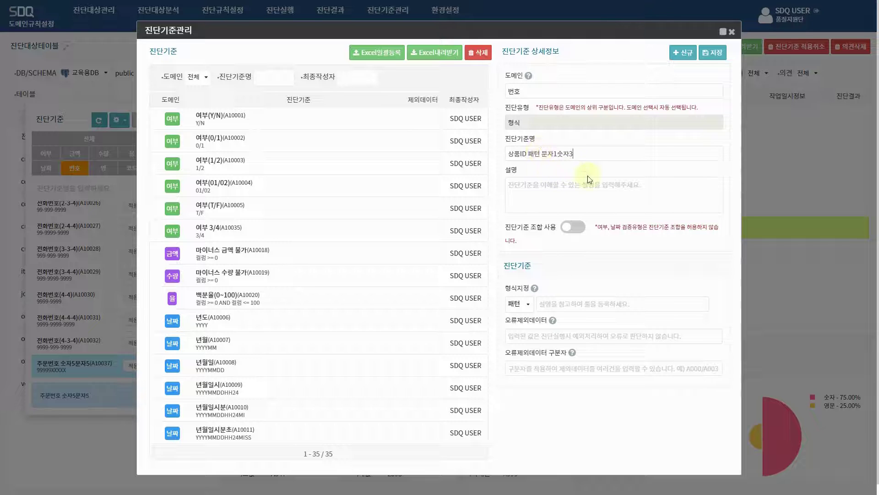
Set the new criterion's format pattern to X999
drag(575, 153, 497, 165)
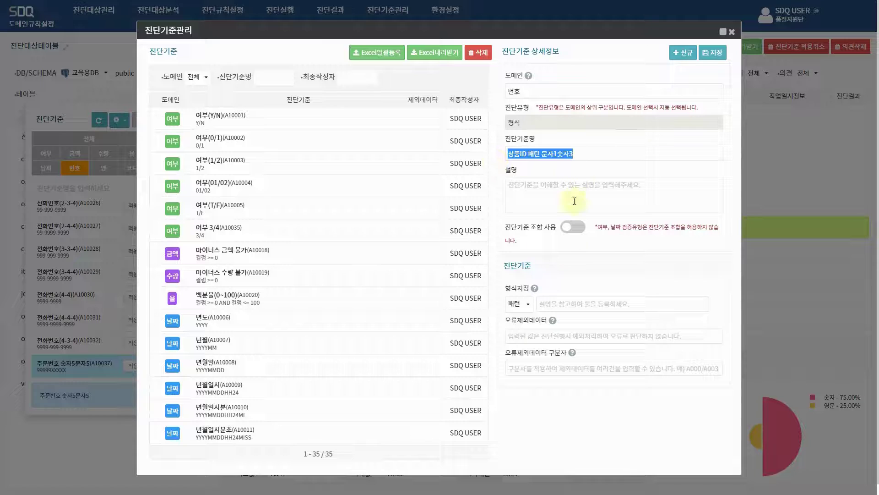
click(552, 306)
text(X999)
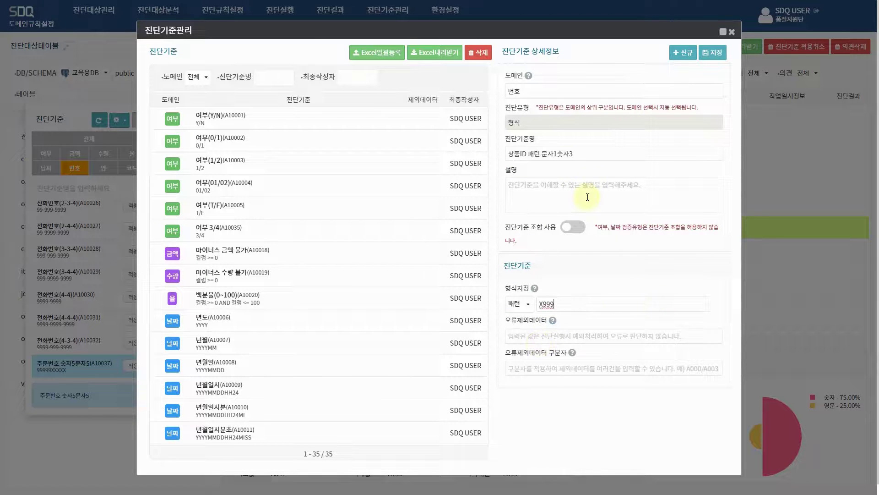
Reuse the criterion name 상품ID 패턴 문자1숫자3 as its description, save the criterion and close the criteria management window
drag(599, 155, 500, 160)
key(ctrl+x)
key(ctrl+v)
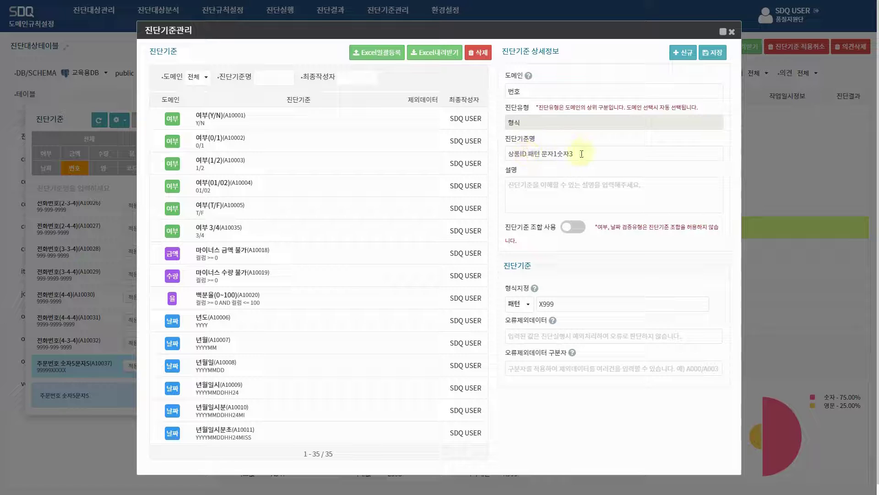
drag(582, 154, 501, 158)
key(ctrl+x)
key(ctrl+v)
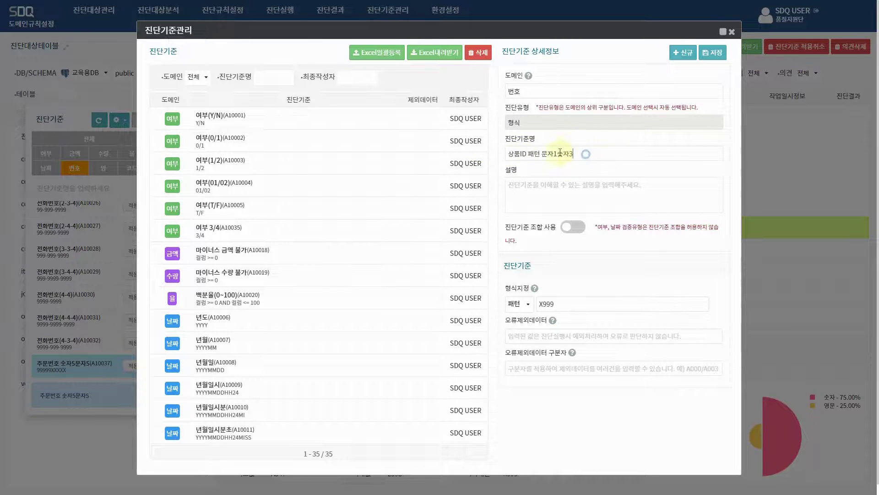
drag(575, 154, 507, 150)
key(ctrl+c)
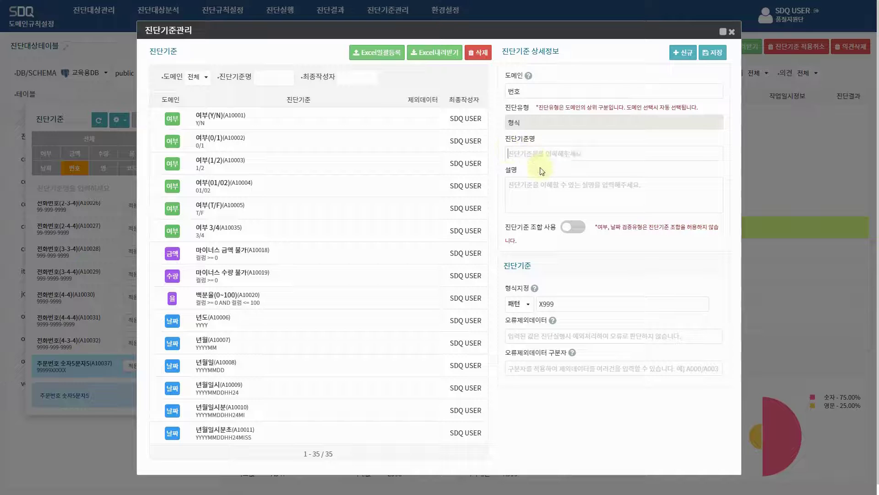
click(549, 184)
key(ctrl+v)
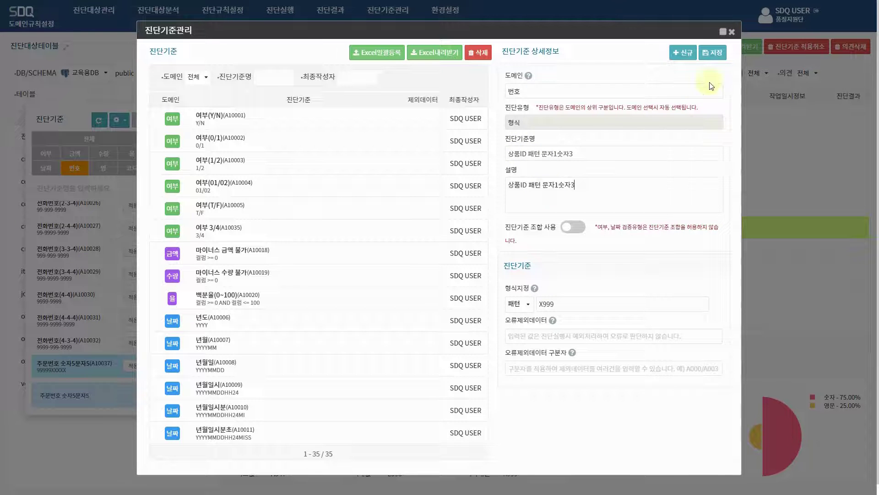
click(713, 52)
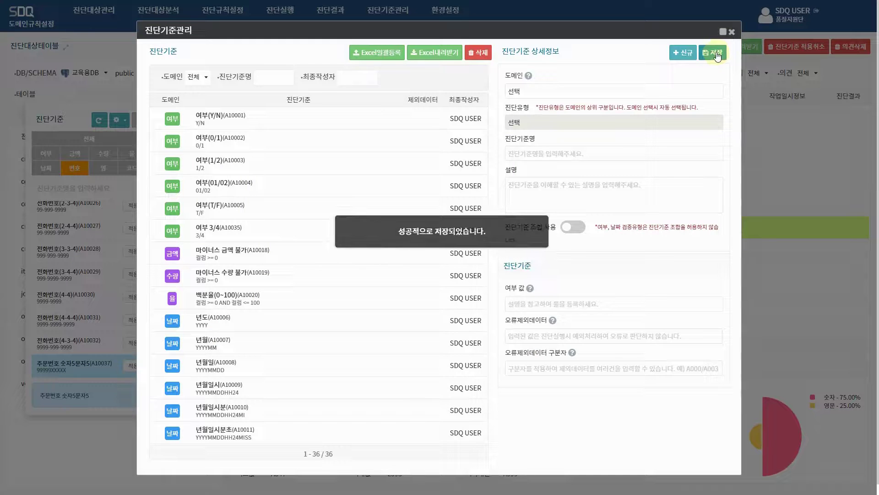
click(732, 32)
Apply the 번호 criterion 상품ID 패턴 문자1숫자3 to item_m's item_id column
scroll(114, 343, down, 5)
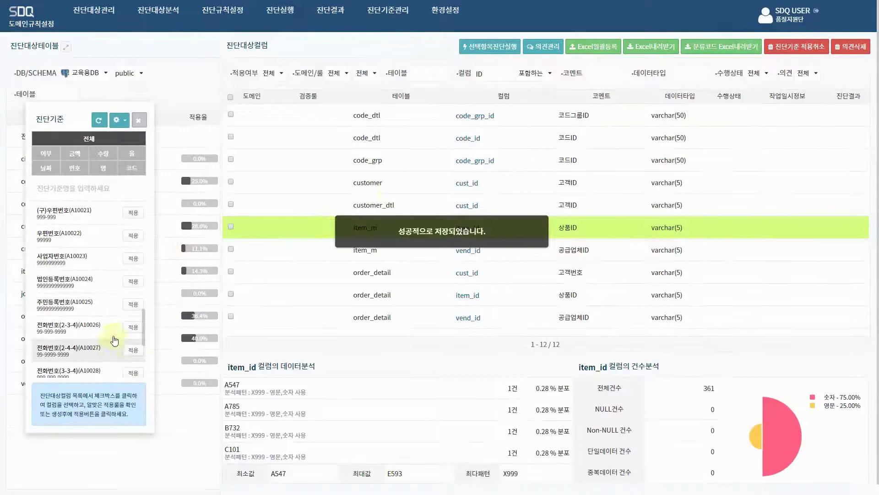
click(230, 227)
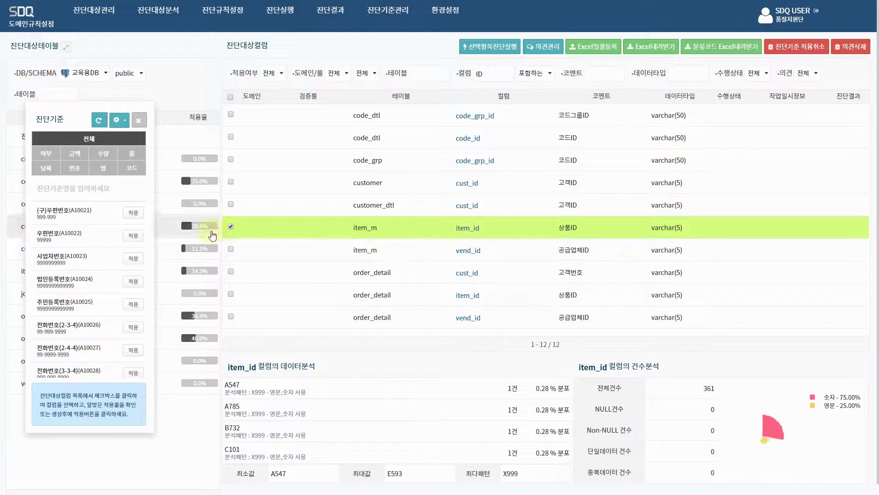
click(75, 168)
scroll(77, 312, down, 3)
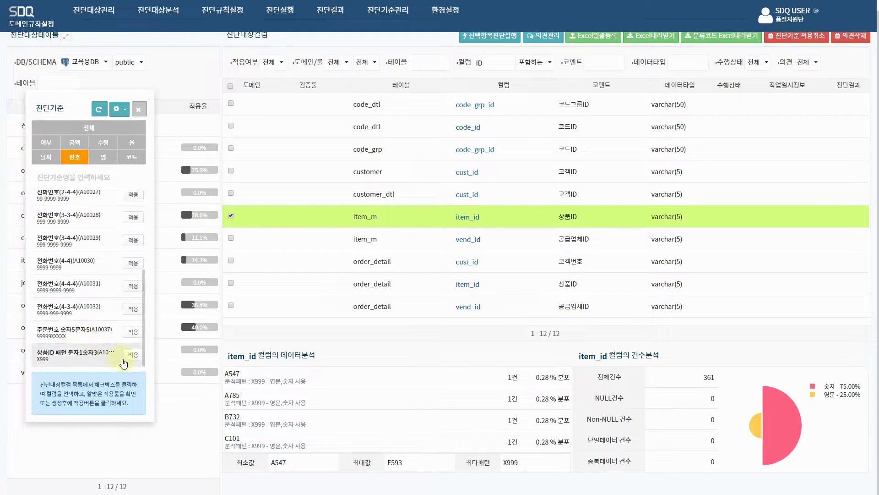
click(133, 356)
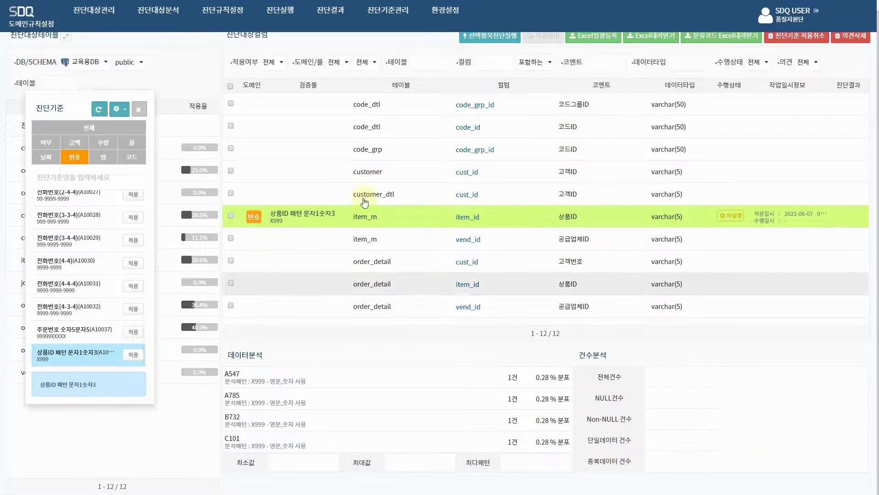
Filter the target columns to item_id and apply the criterion 상품ID 패턴 문자1숫자3 to order_detail's item_id
drag(474, 223, 497, 74)
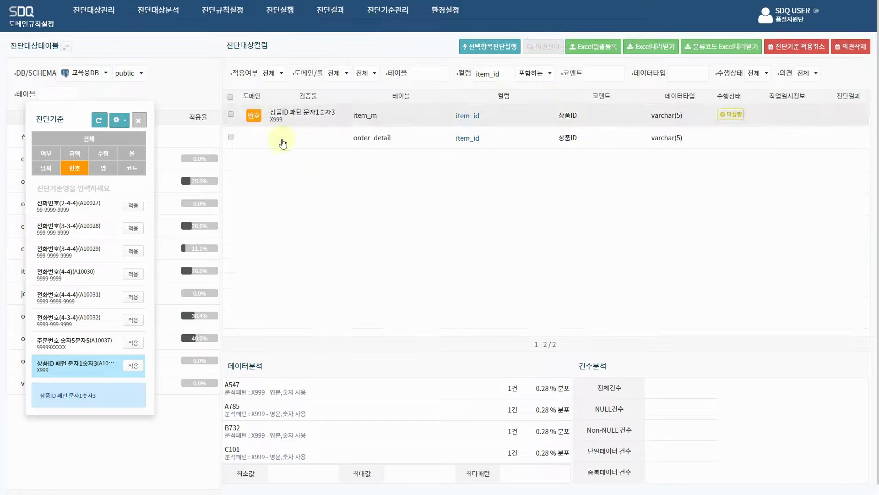
click(231, 137)
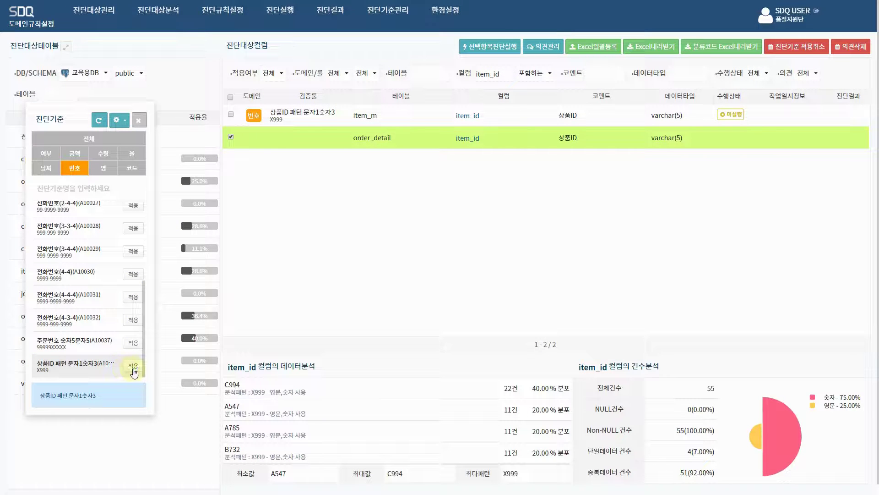
click(133, 366)
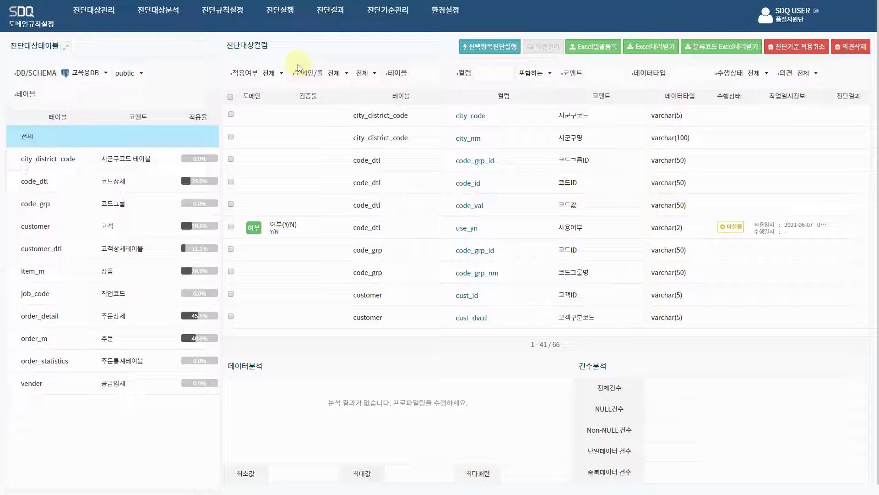
Search all tables' target columns for names containing CNT
click(476, 67)
text(c)
key(Return)
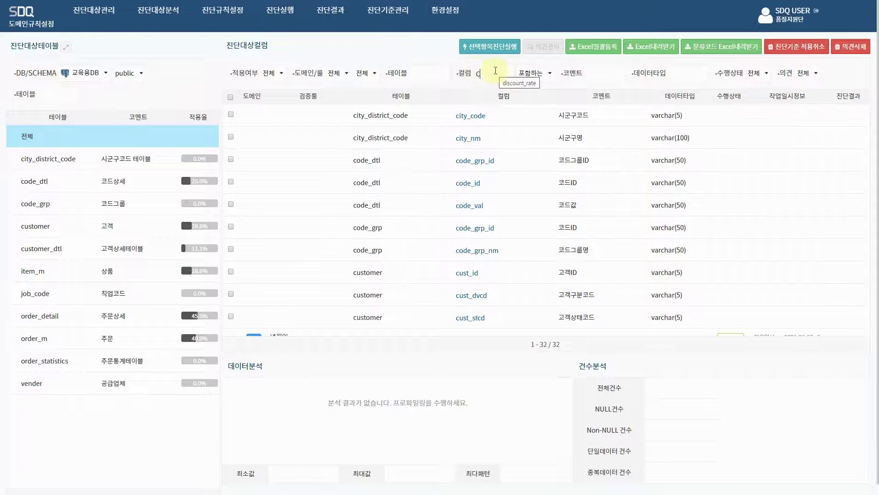
text(NT)
key(BackSpace)
text(CNT)
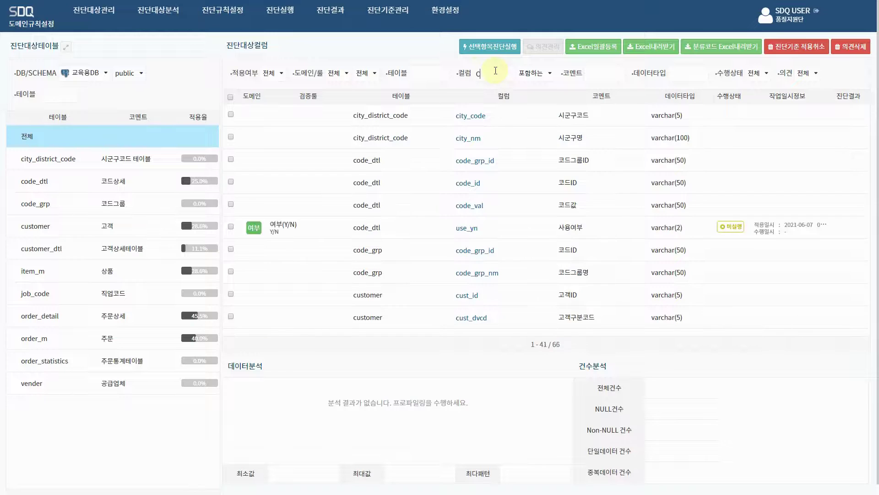
key(BackSpace)
key(BackSpace)
key(BackSpace)
Search the target columns for names containing PRICE, then clear the column name filter
text(PRI)
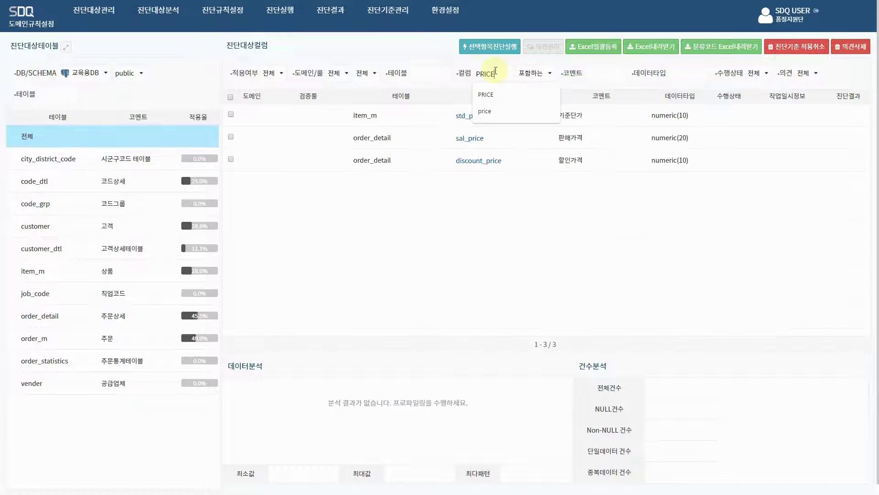
text(CE)
key(BackSpace)
key(BackSpace)
key(BackSpace)
key(BackSpace)
key(BackSpace)
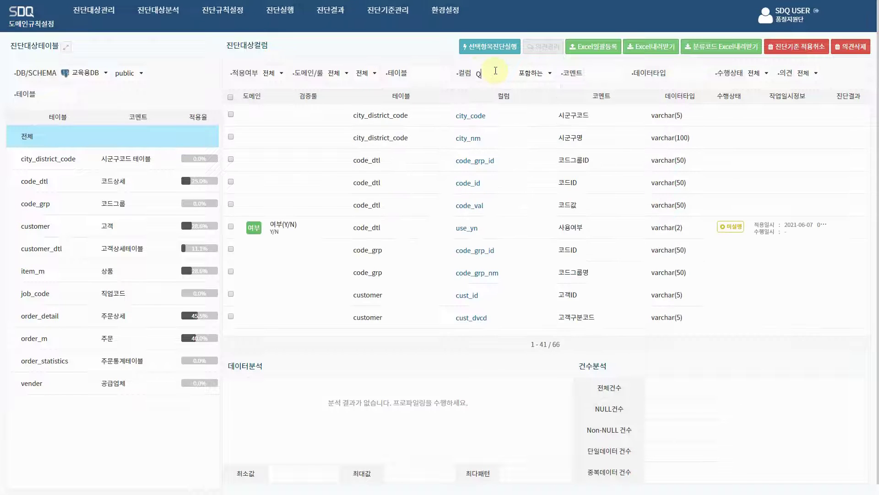
Search the target columns for names containing QT and COUNT
text(QT)
key(BackSpace)
text(COUNT)
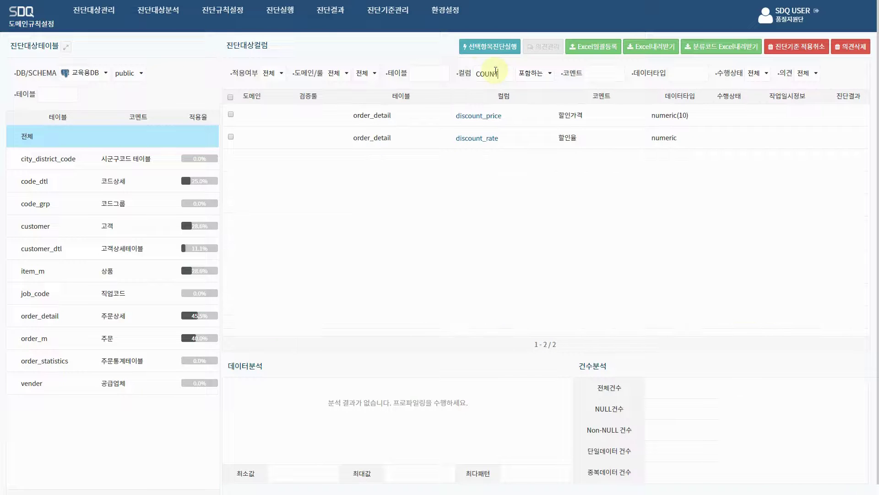
Filter the target columns to names containing RATE and examine the data analysis of order_detail's discount_rate
key(BackSpace)
key(BackSpace)
key(BackSpace)
text(RATE)
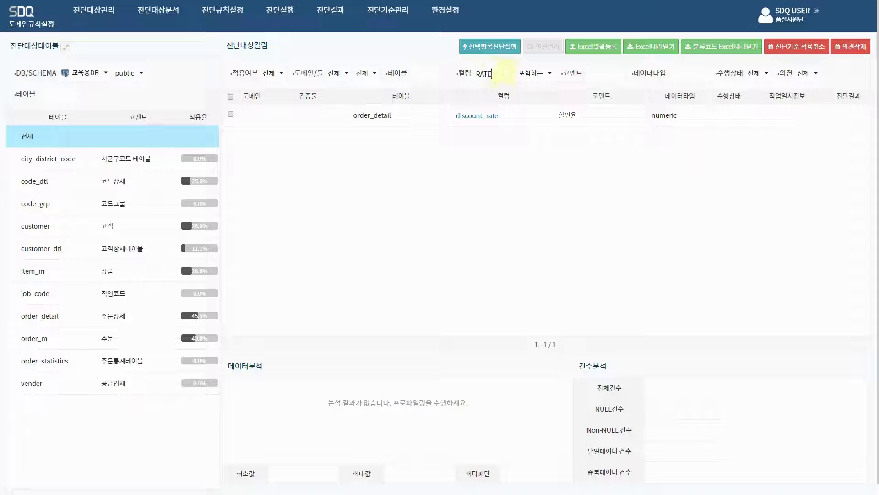
click(523, 115)
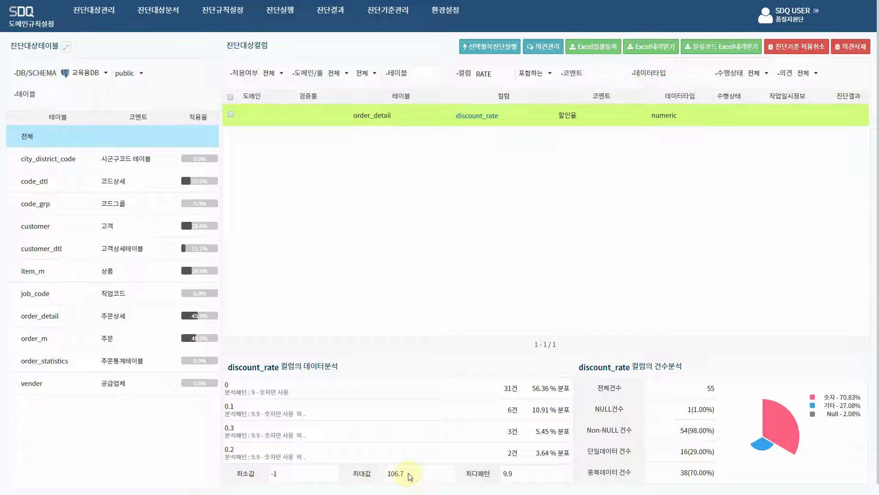
Filter the target columns to names containing PRICE
double_click(485, 74)
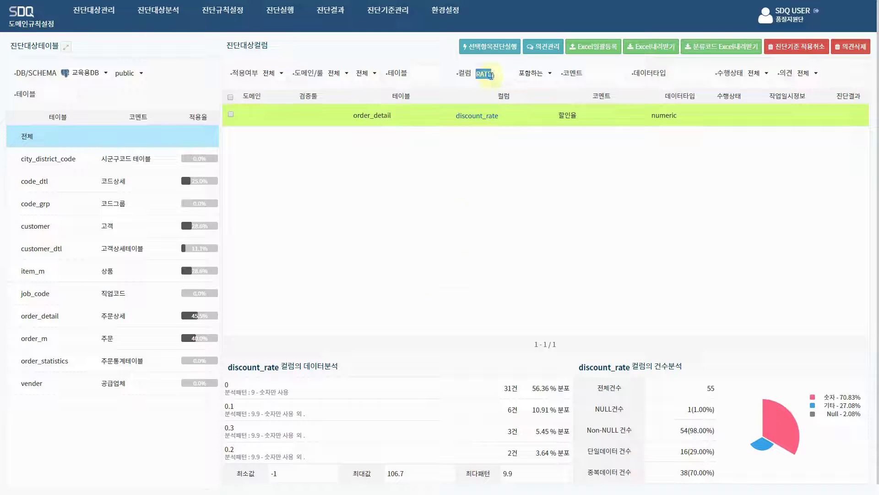
text(p)
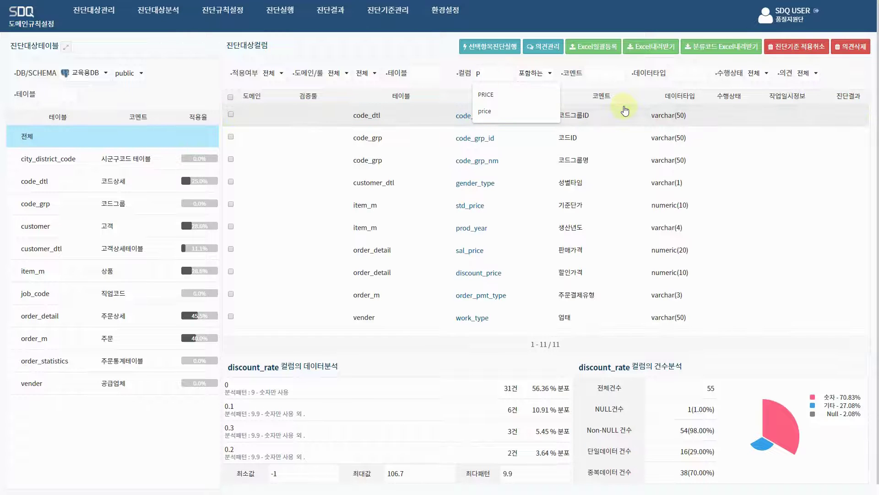
text(RICE)
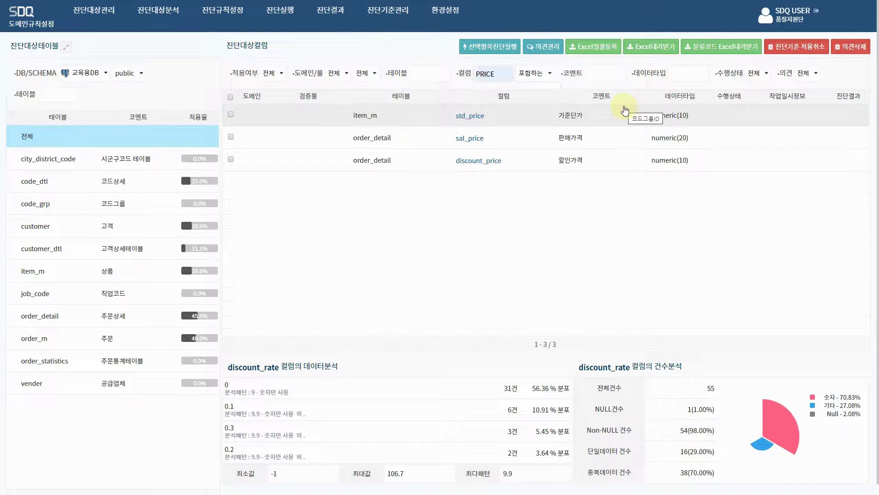
Examine the data analysis of the std_price, sal_price and discount_price columns, comparing their minimum and maximum values
click(592, 121)
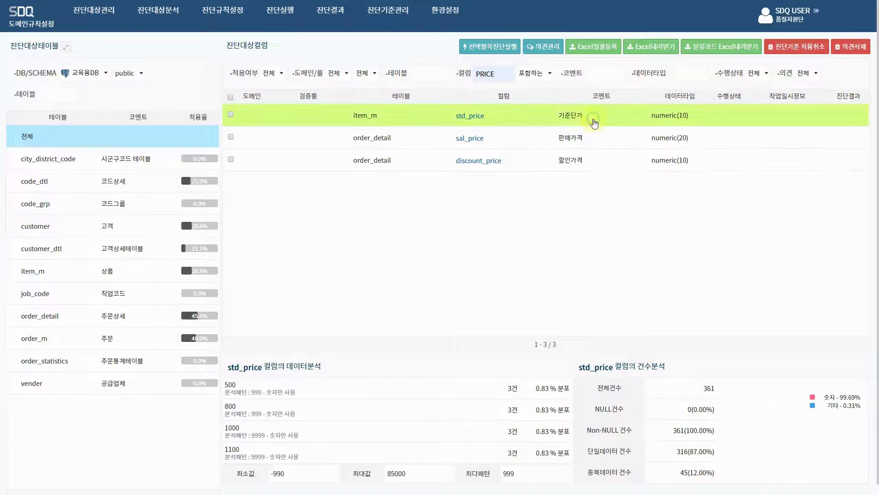
click(554, 143)
click(550, 157)
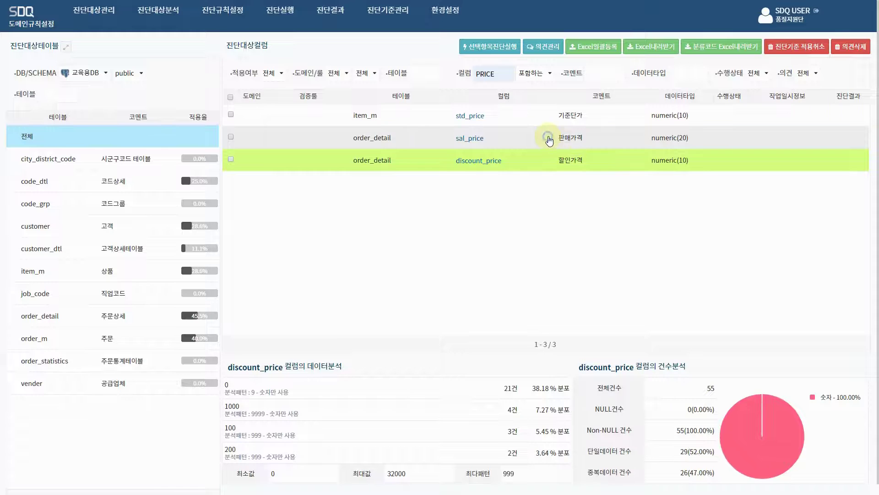
click(549, 139)
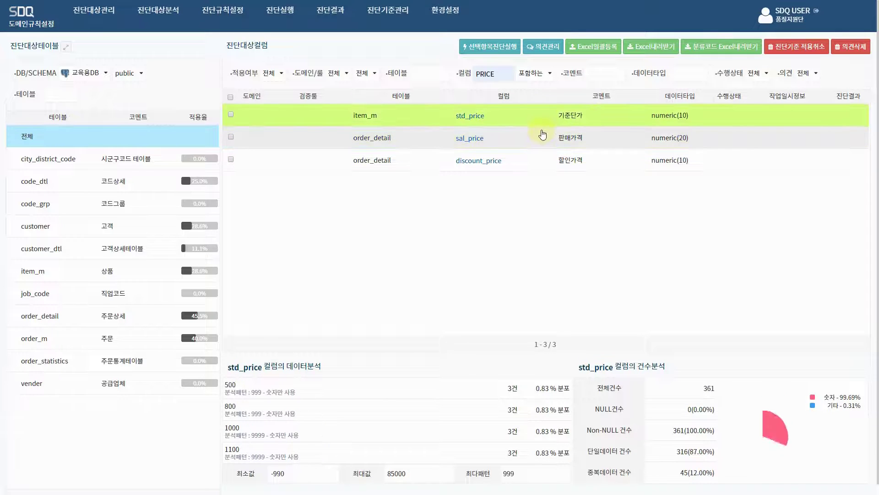
click(533, 162)
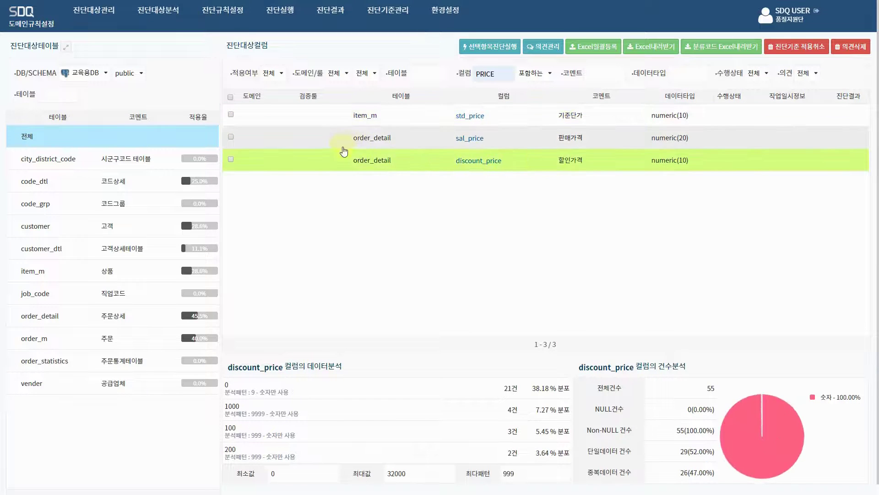
Apply the 금액 criterion 마이너스 금액 불가(A10018) to the std_price, sal_price and discount_price columns
click(230, 160)
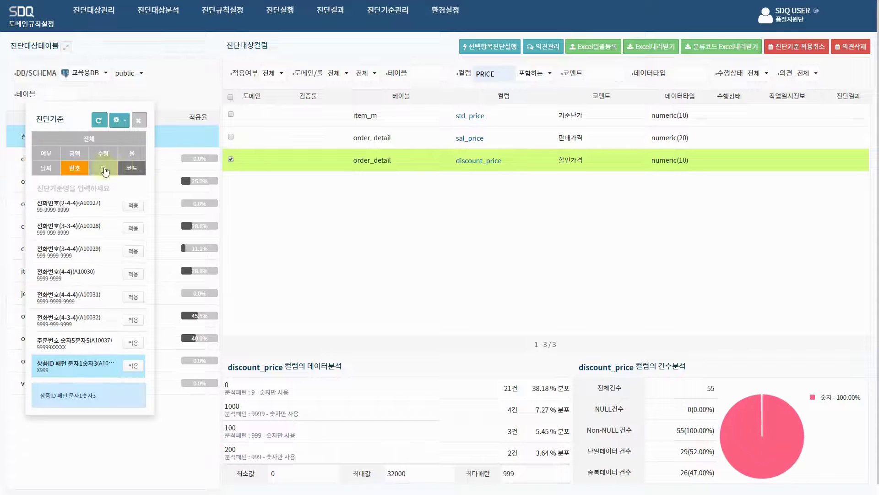
click(85, 157)
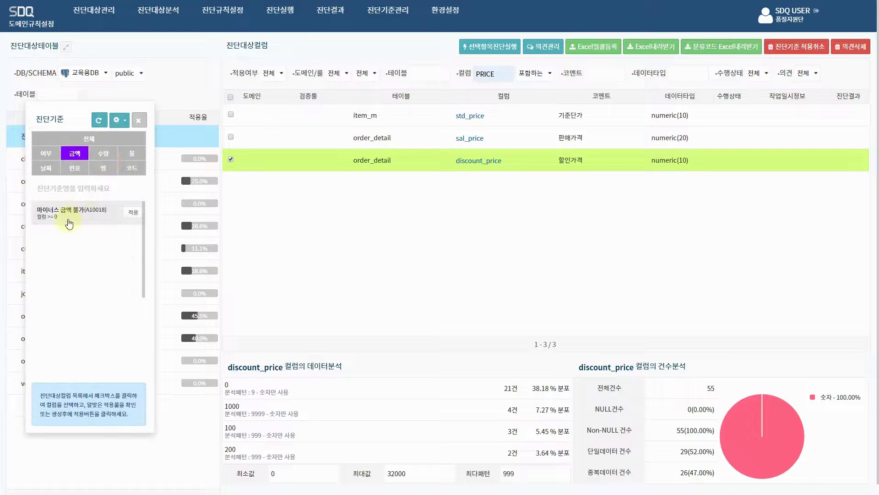
click(99, 155)
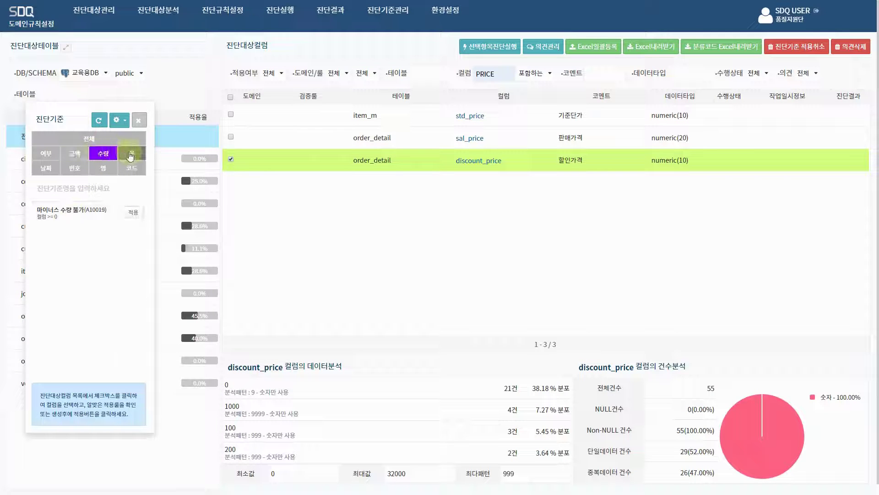
click(132, 153)
click(103, 153)
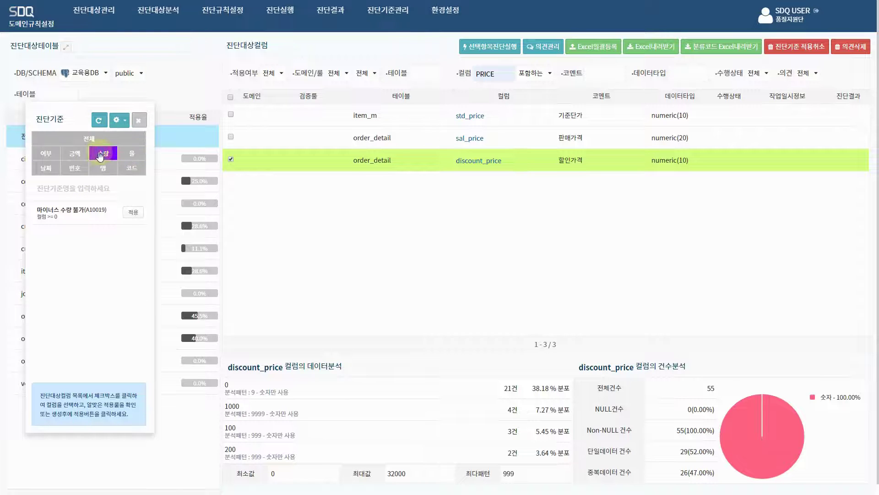
click(74, 153)
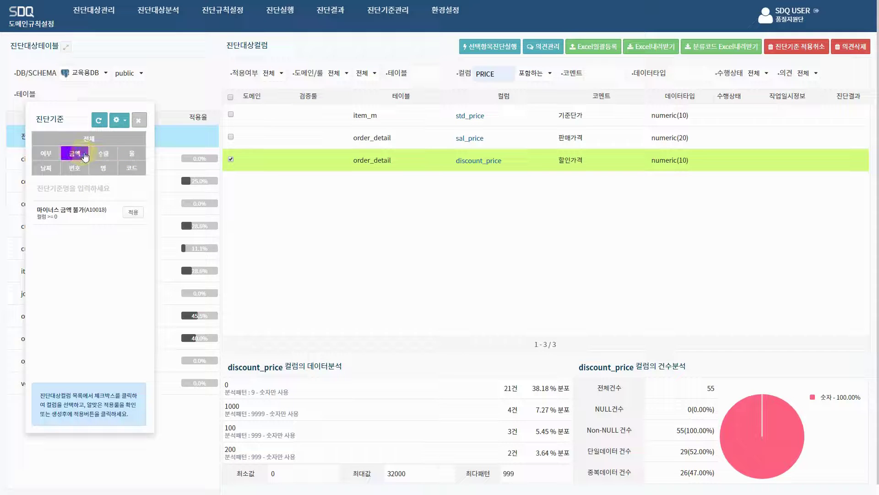
click(230, 115)
click(231, 137)
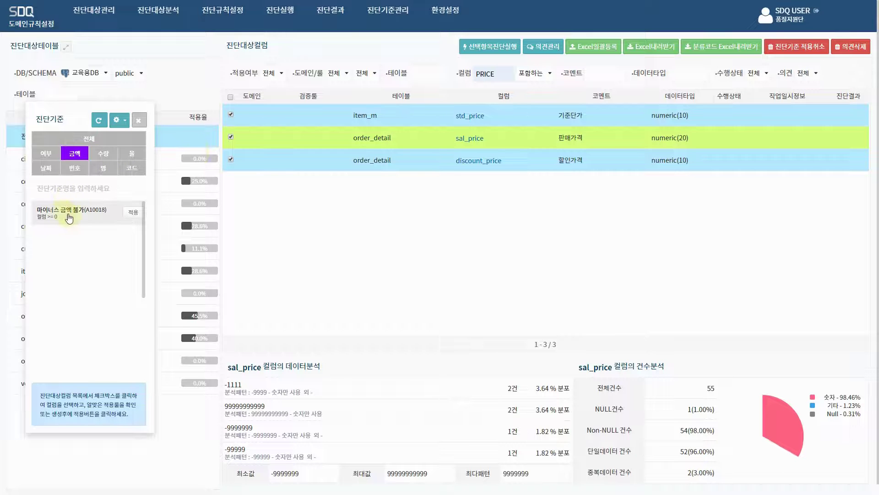
click(126, 224)
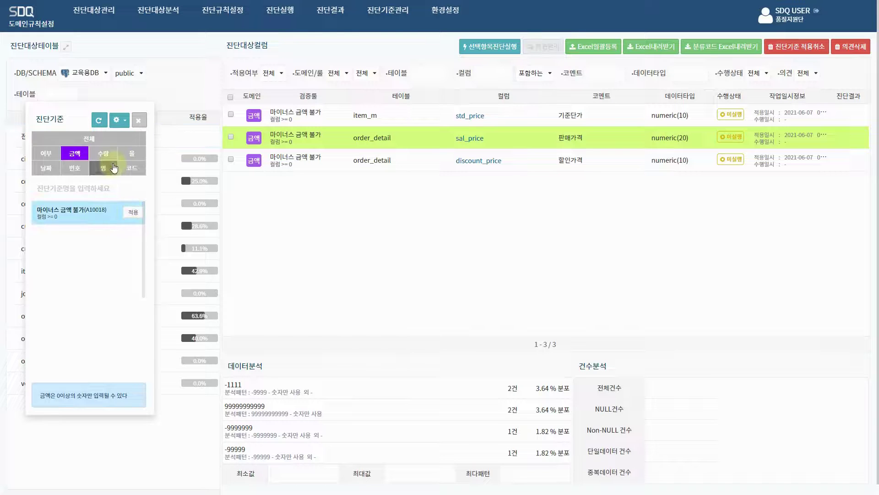
Filter the target columns to names containing QTY and apply the 수량 criterion 마이너스 수량 불가(A10019) to order_detail's order_qty
click(495, 72)
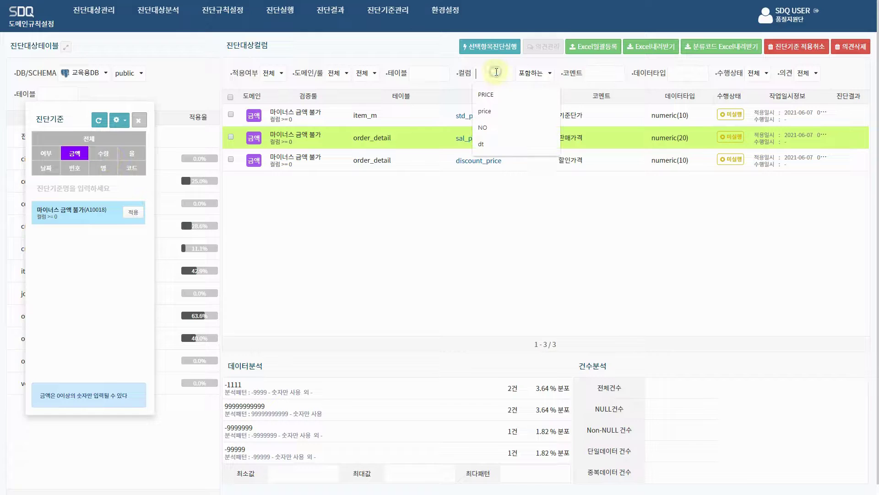
text(Q)
key(Return)
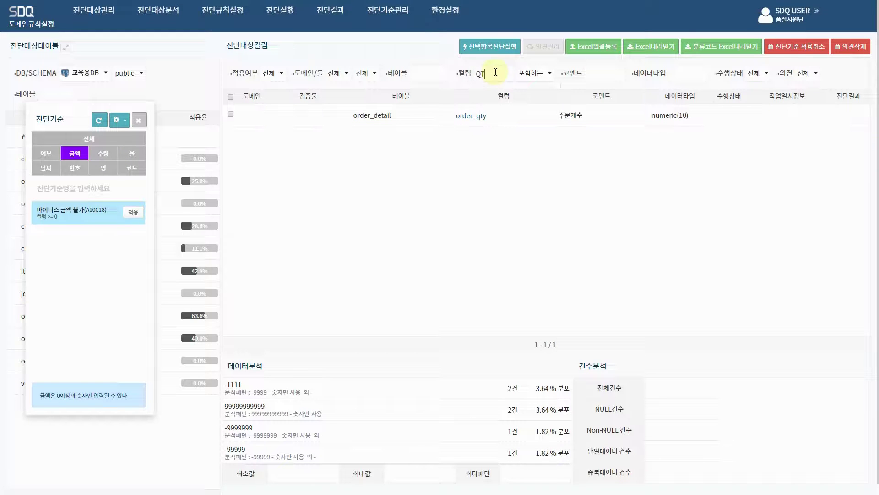
text(TY)
click(513, 120)
click(108, 154)
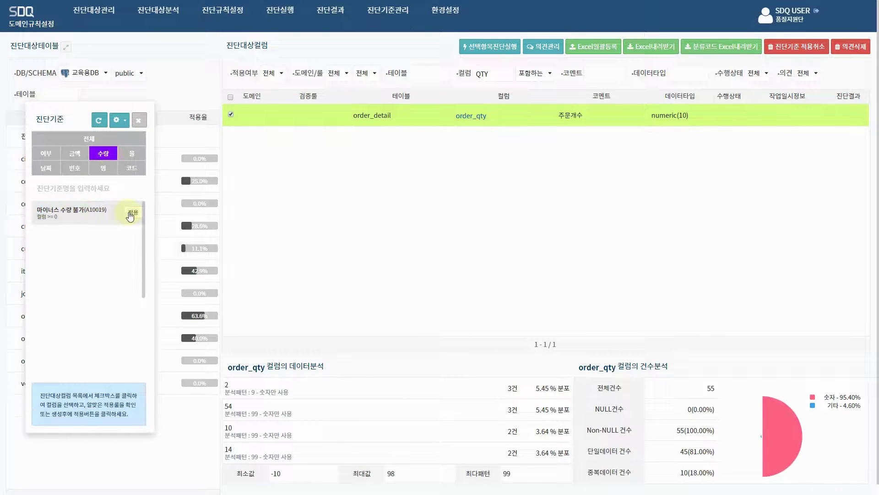
click(132, 212)
Filter the target columns to names containing RATE and apply the 율 criterion 백분율(0~100)(A10020) to order_detail's discount_rate
double_click(482, 72)
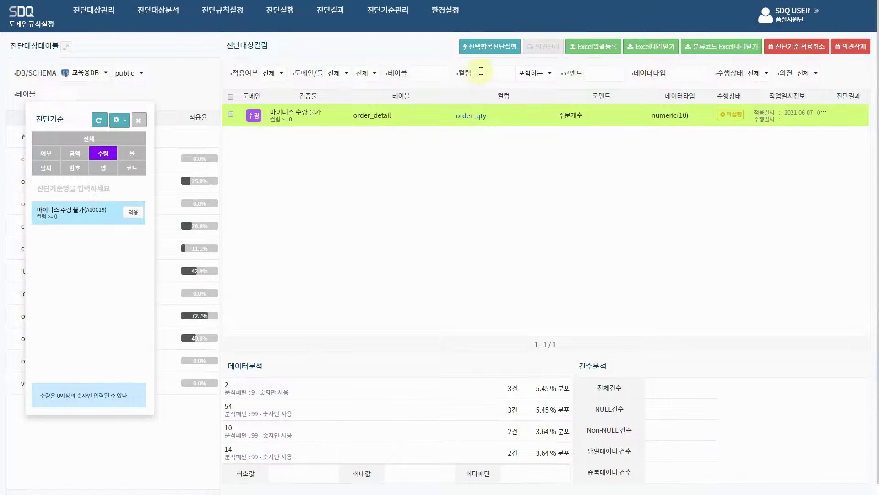
key(BackSpace)
text(RATE)
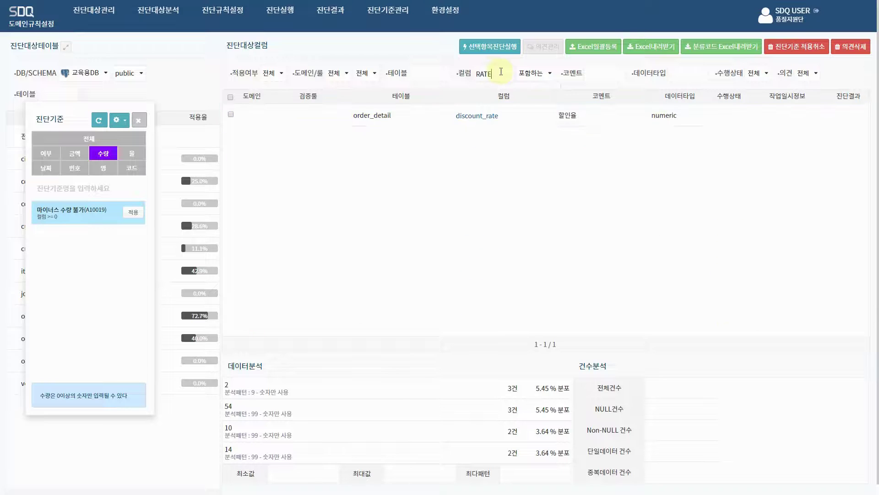
click(335, 124)
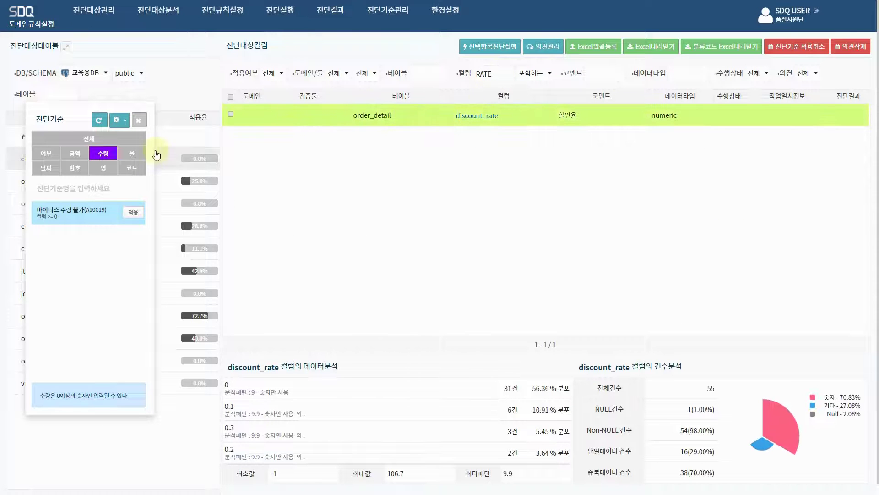
click(132, 152)
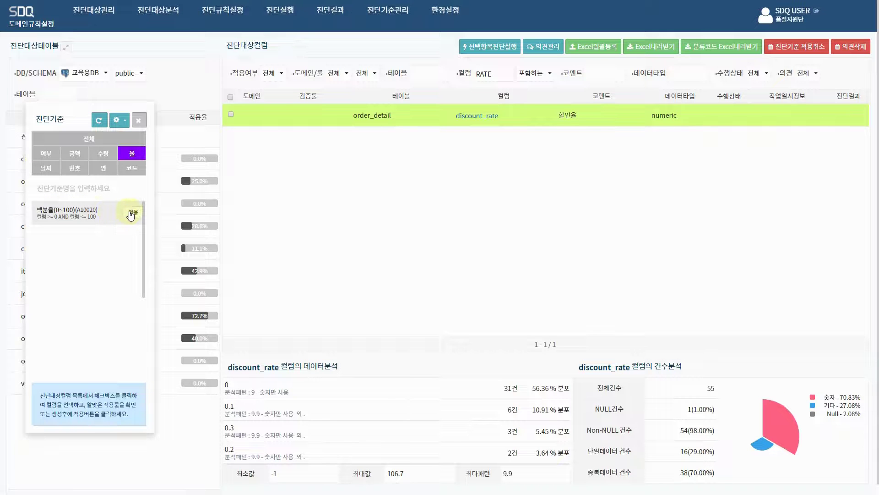
click(230, 114)
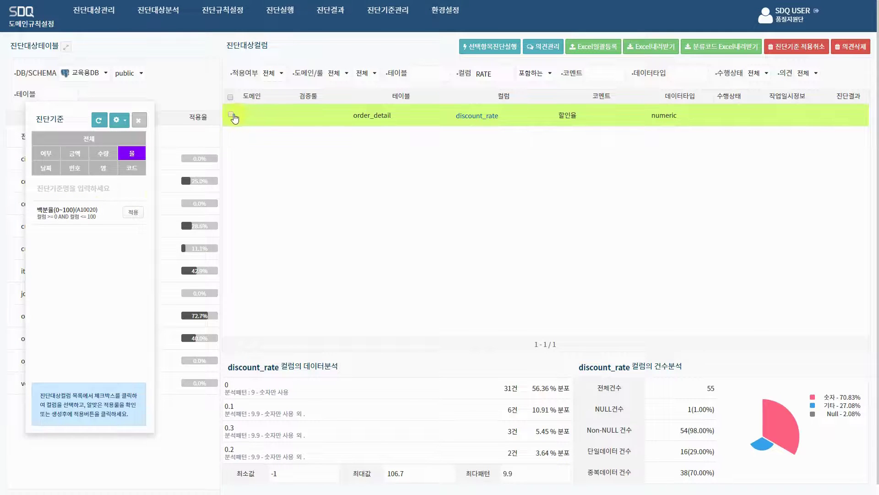
click(133, 214)
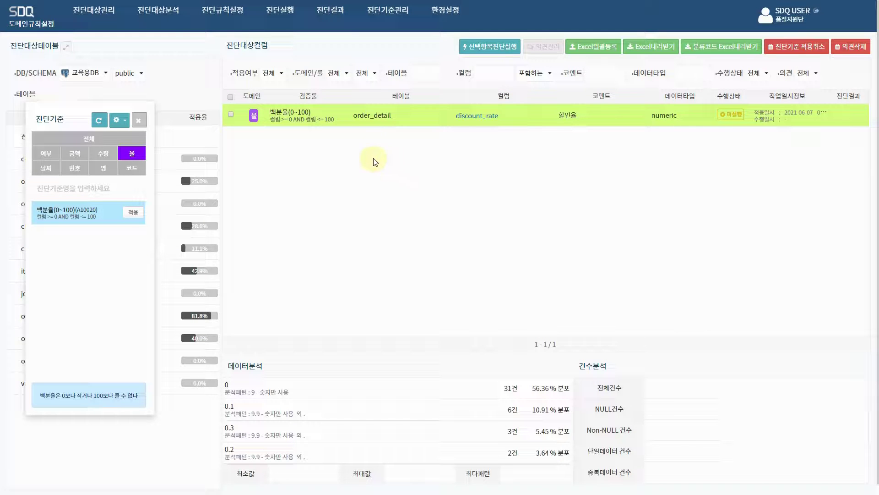
Compare the diagnosis criteria offered under the 금액, 수량 and 율 domains, and close the criteria list
click(76, 154)
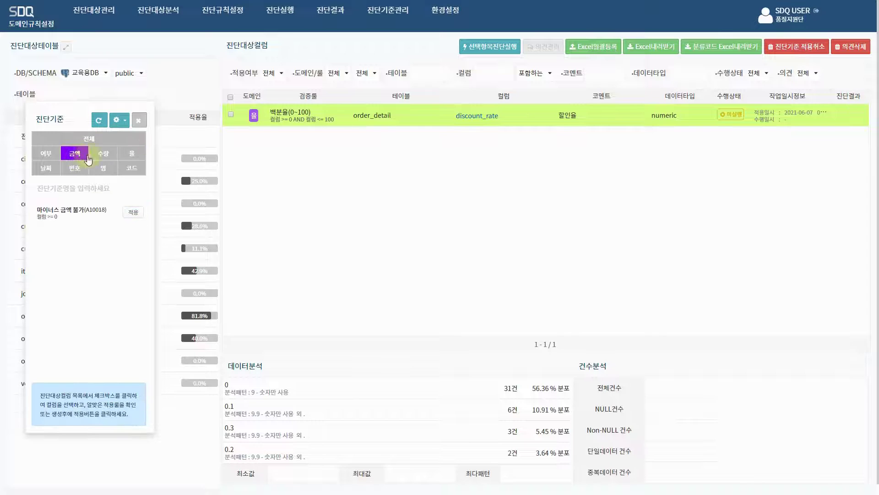
click(103, 155)
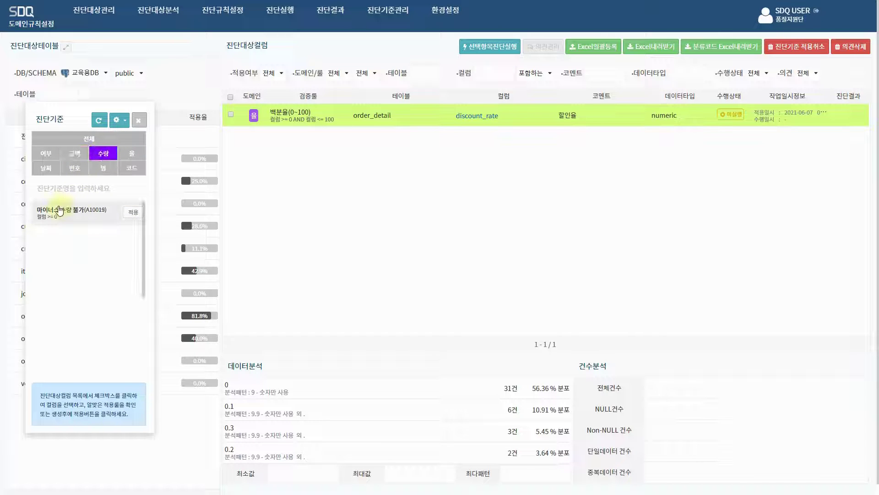
click(74, 153)
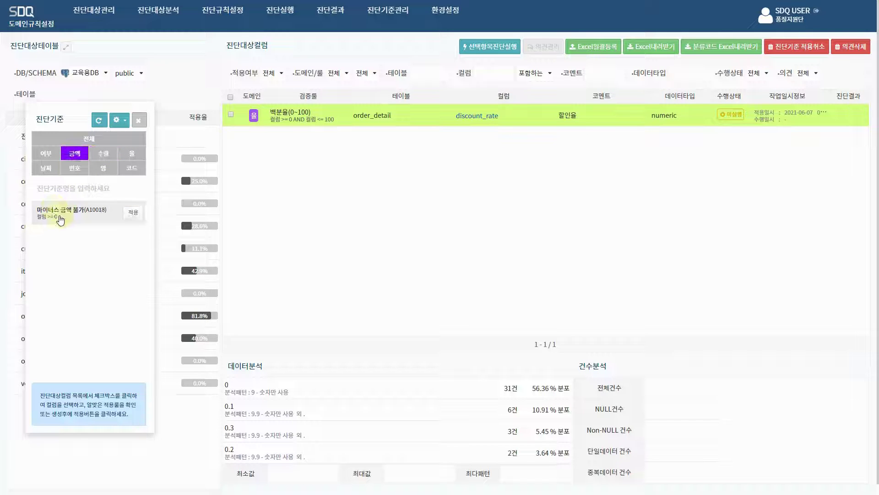
click(98, 160)
click(75, 156)
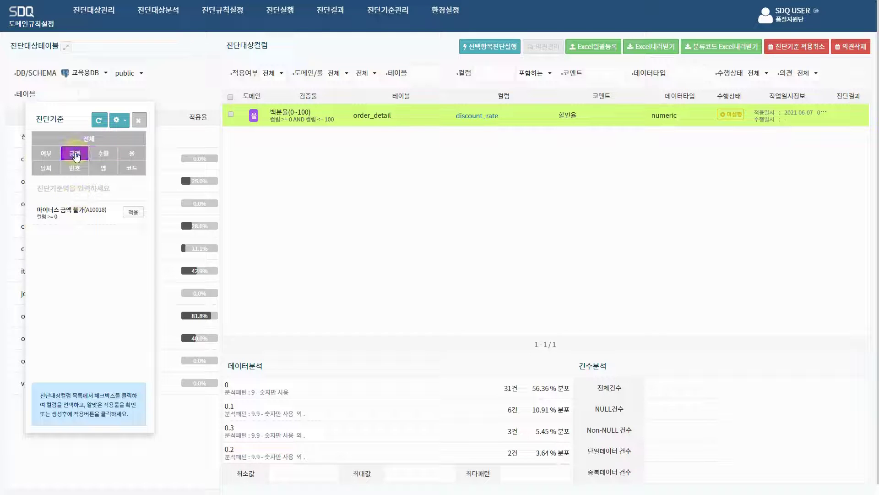
click(131, 153)
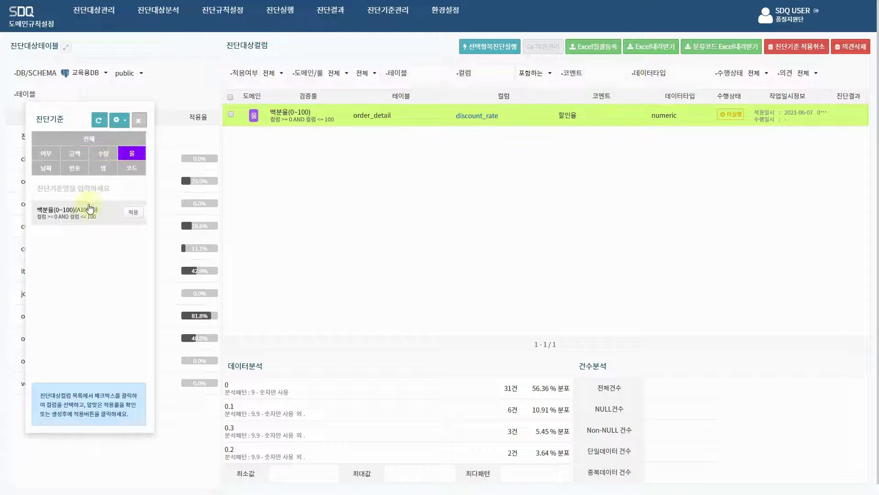
click(110, 157)
click(123, 158)
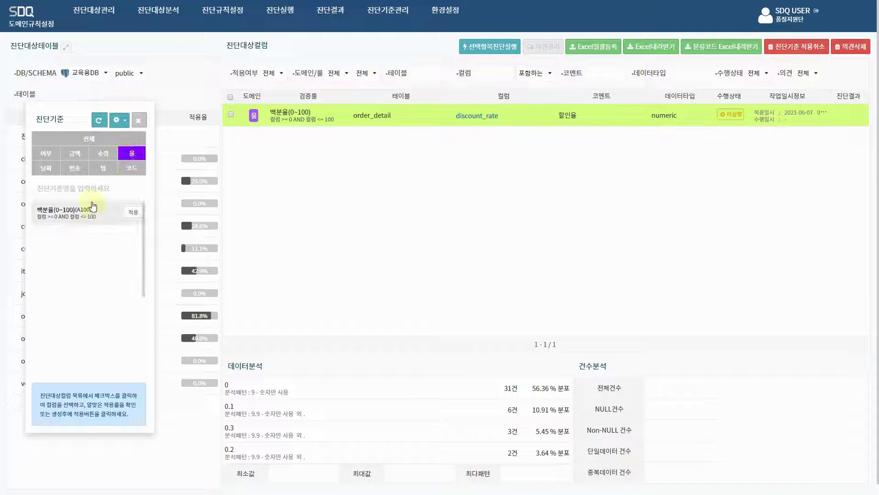
click(101, 160)
click(132, 155)
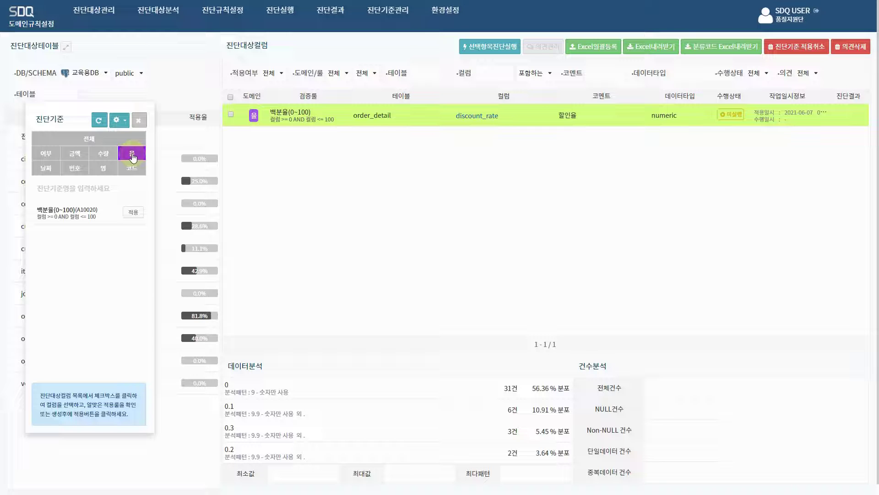
click(75, 153)
click(103, 160)
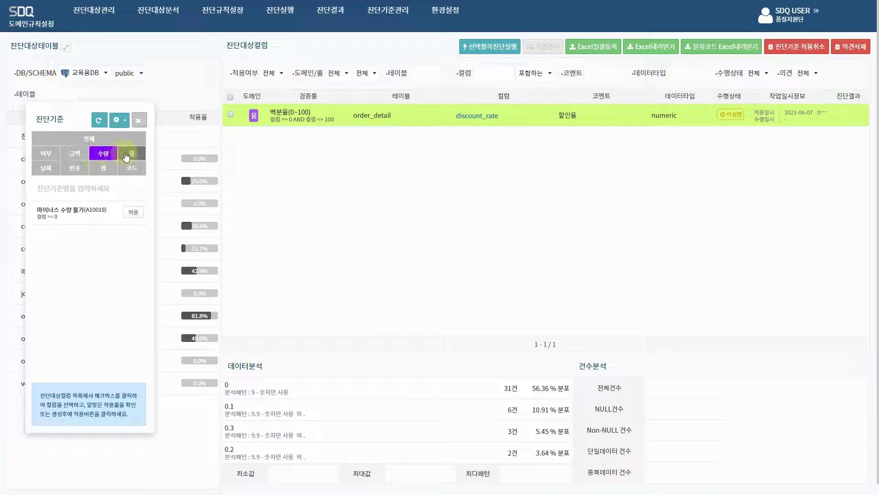
click(128, 154)
click(102, 156)
click(85, 155)
click(103, 155)
click(131, 153)
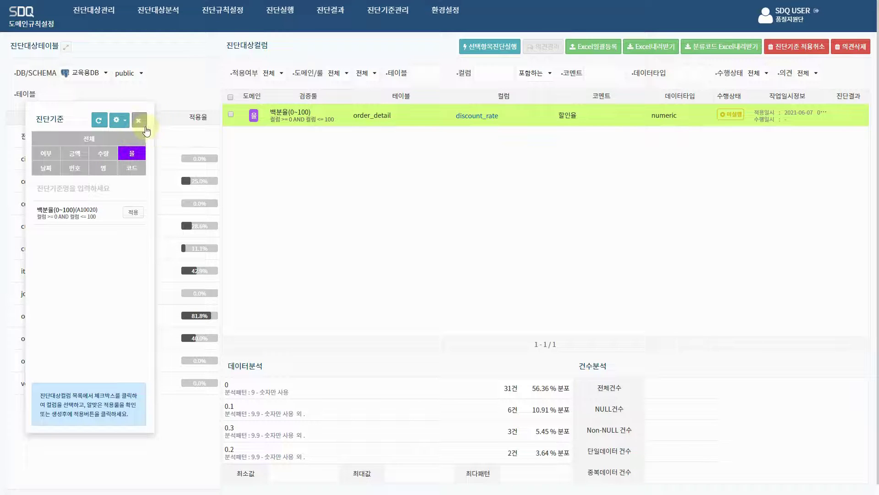
click(138, 120)
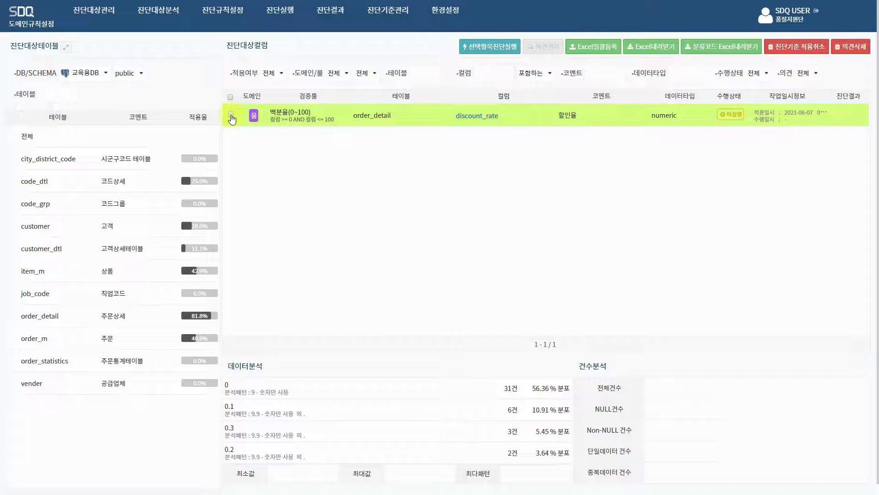
Open the 검증룰 management for the discount_rate column and set the new criterion's domain to 율
click(231, 115)
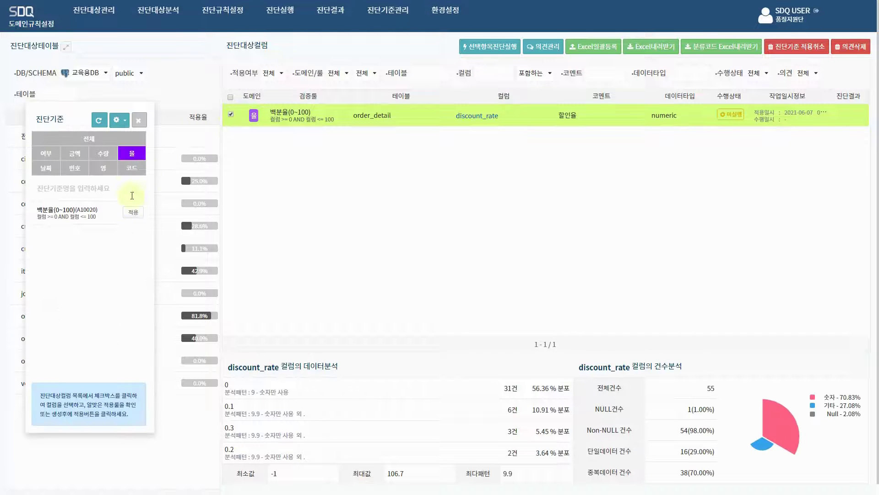
click(119, 120)
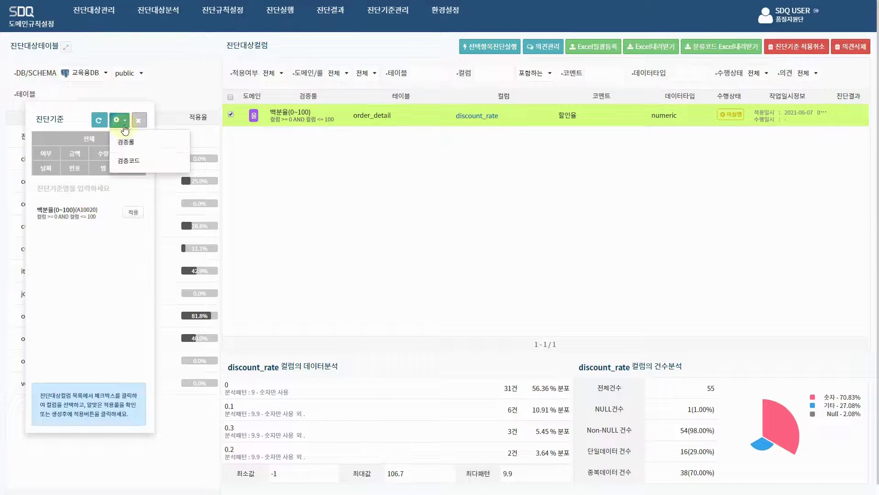
click(122, 142)
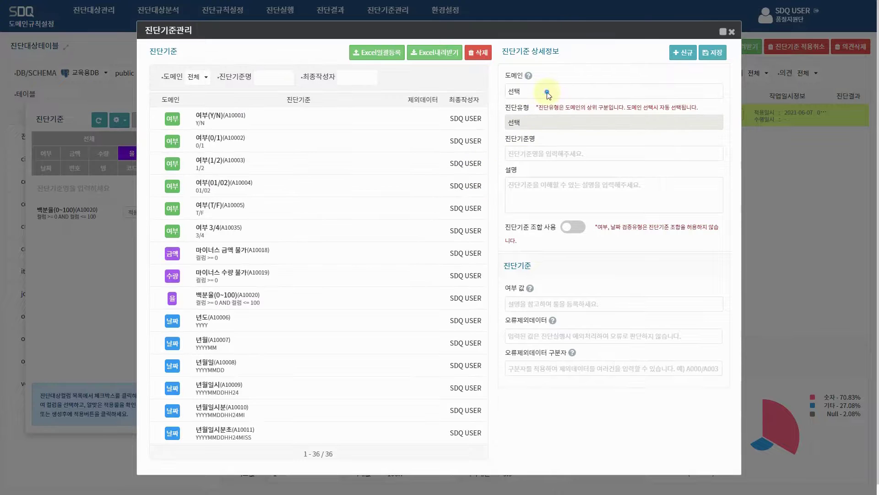
click(548, 94)
click(527, 140)
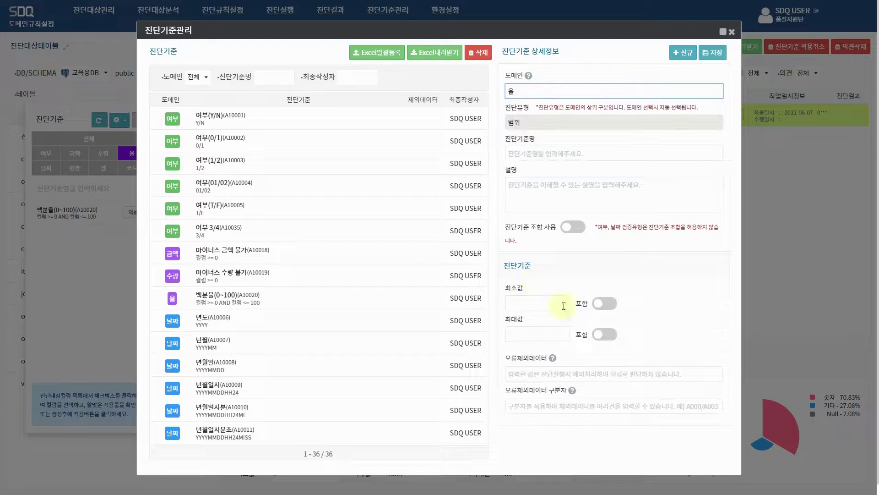
Switch the new criterion's domain to 수량, 금액 and back to 율, comparing their diagnosis type and minimum/maximum fields
click(543, 94)
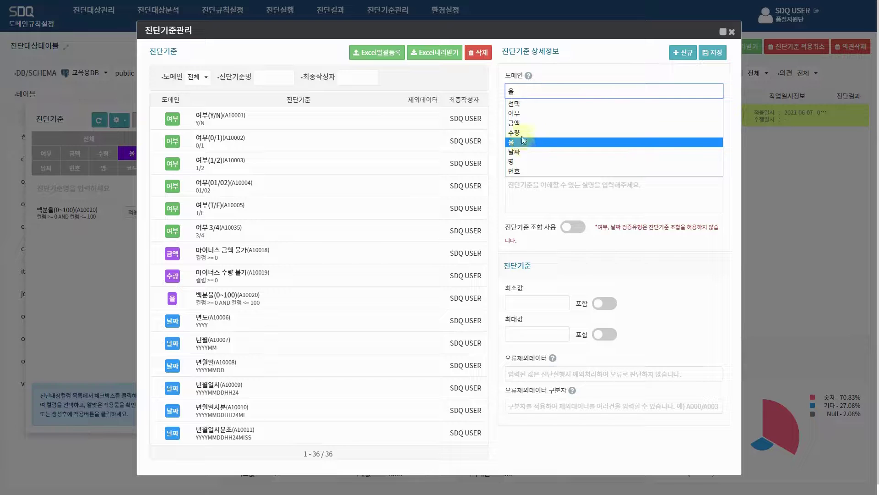
click(521, 133)
click(522, 92)
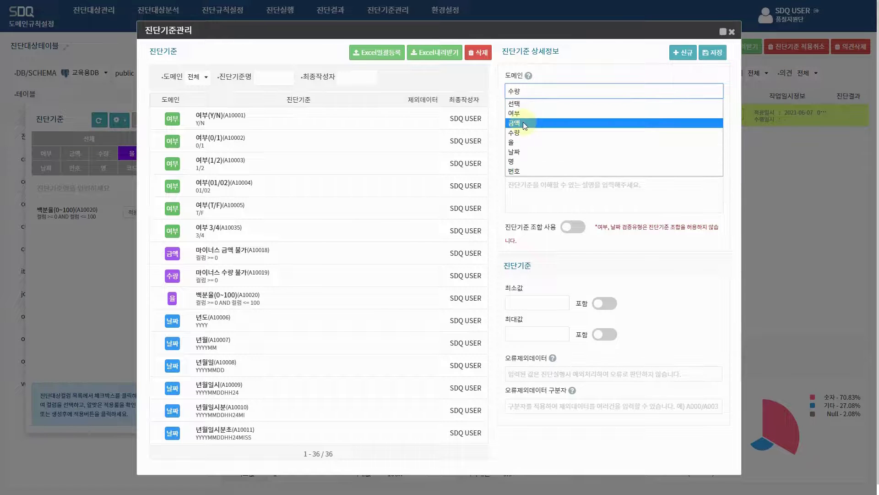
click(523, 121)
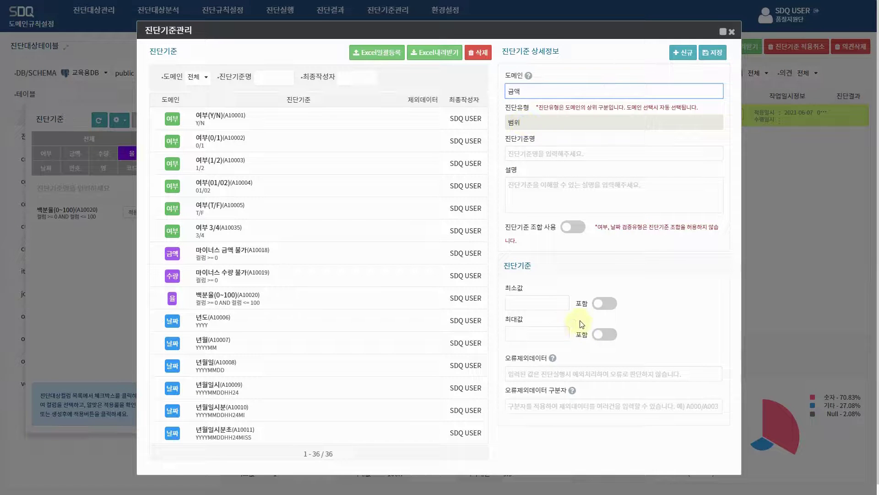
click(548, 91)
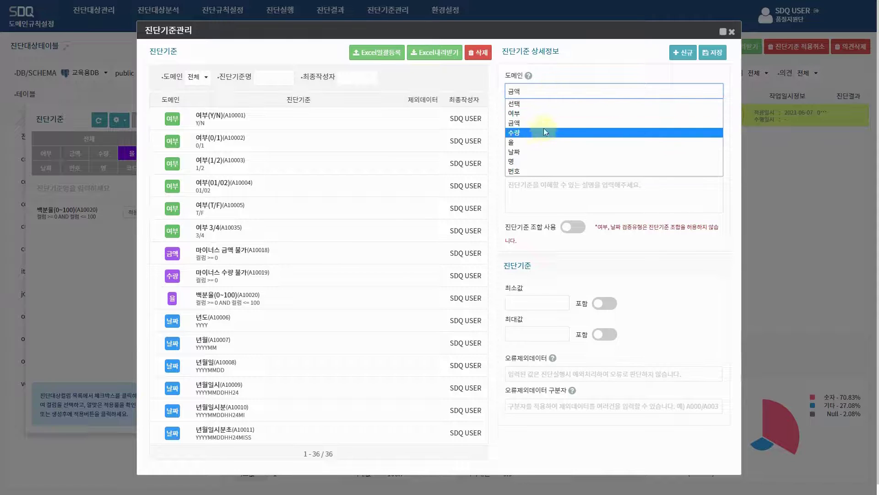
click(542, 142)
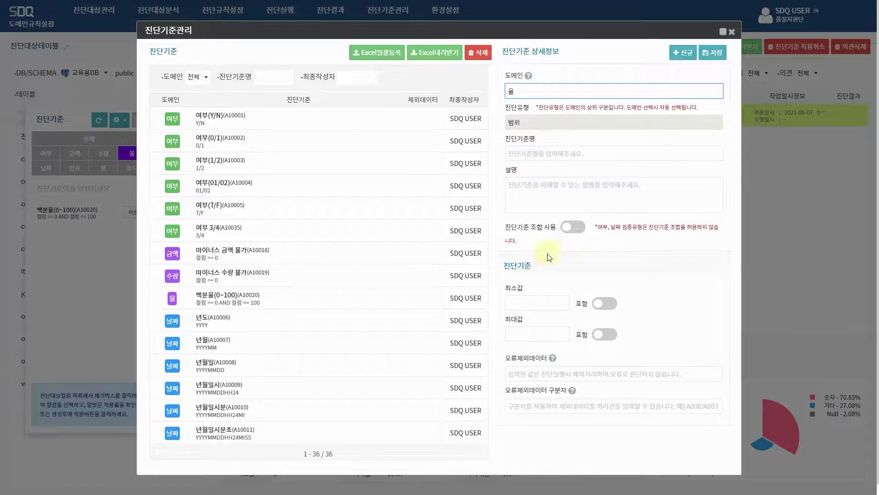
Set the new 율 criterion's minimum value to 0 and its maximum value to 50
click(548, 303)
text(0)
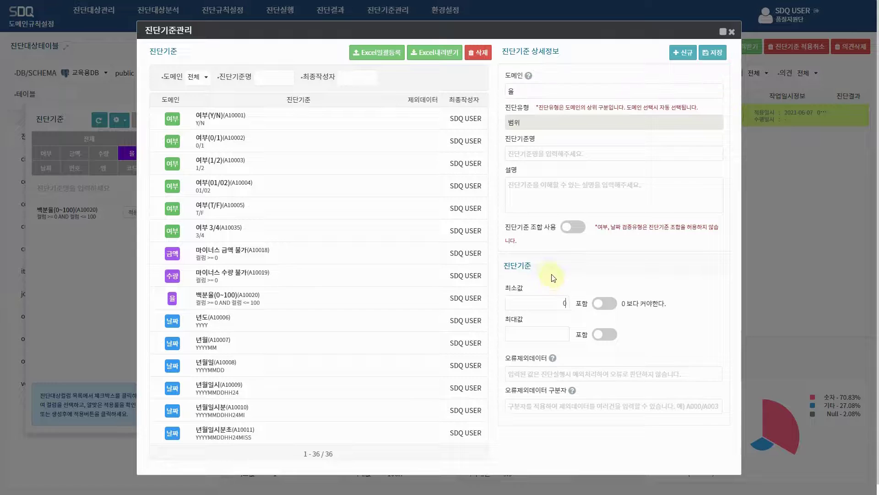
click(552, 333)
text(50)
Name the new 율 criterion 0%~50%, reuse that text as its description, save it and close the criteria management
click(575, 156)
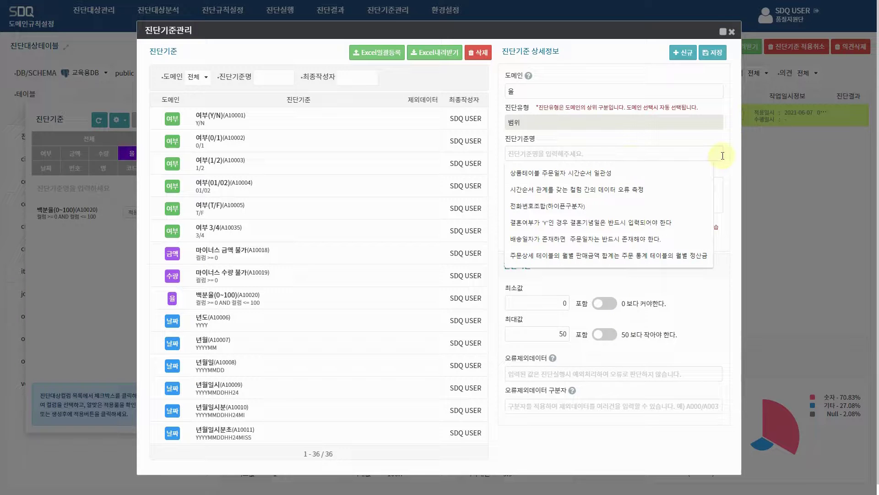
text(0~50)
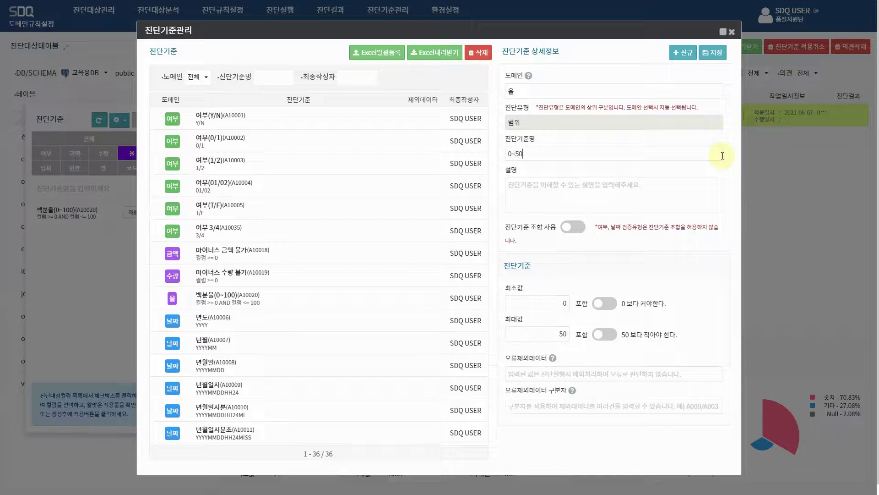
drag(567, 157, 506, 151)
click(534, 152)
text(%)
key(ctrl+a)
key(ctrl+c)
click(540, 188)
key(ctrl+v)
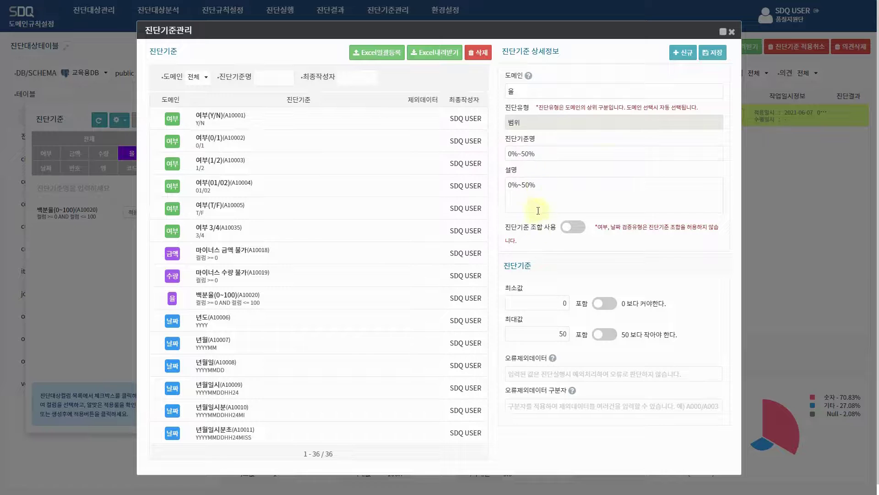
click(715, 54)
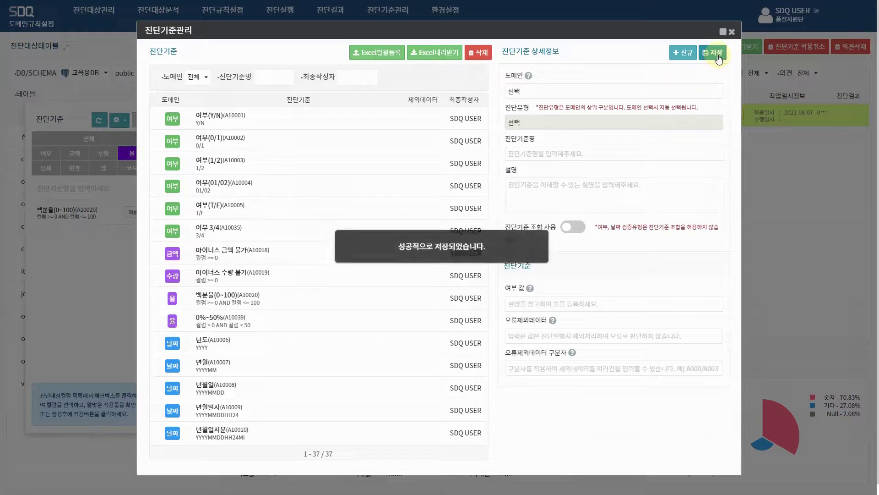
click(732, 32)
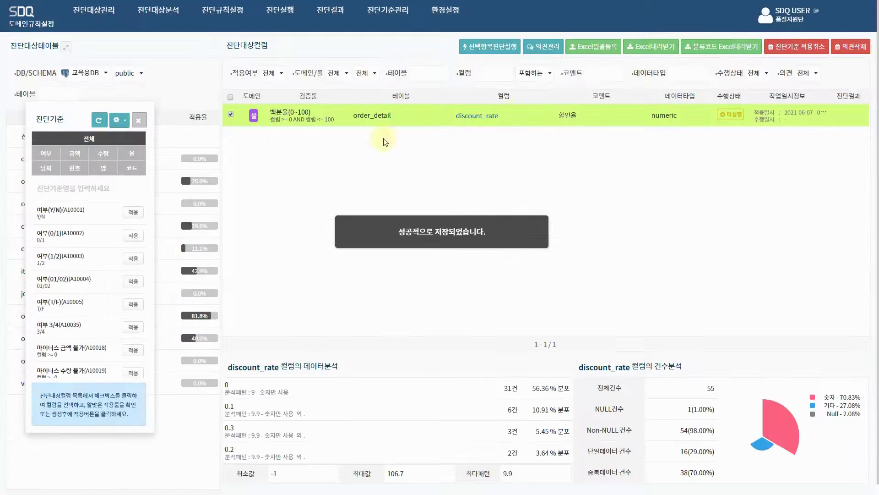
Edit the 0%~50% criterion under the 율 domain so that both its minimum and maximum values are included, and save it
click(135, 155)
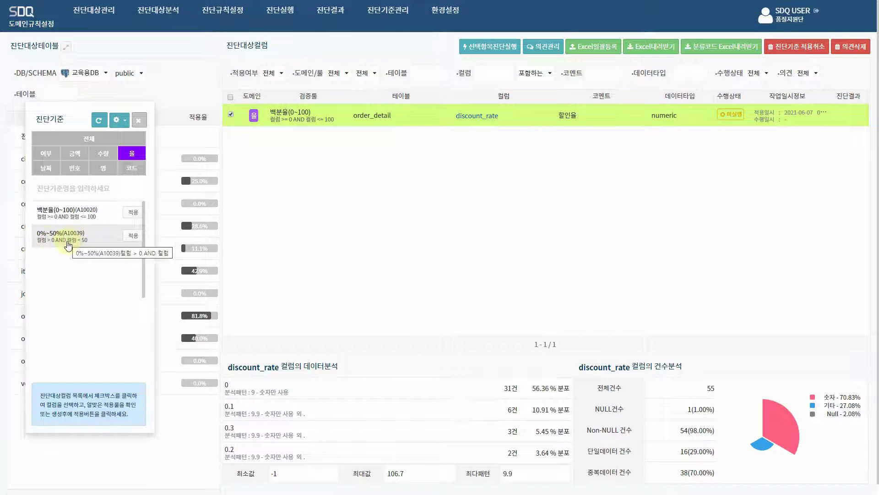
click(120, 120)
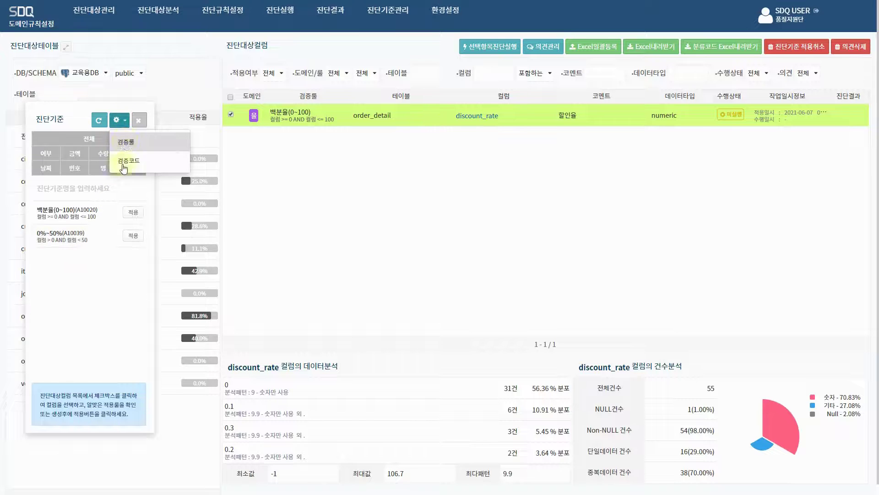
click(126, 149)
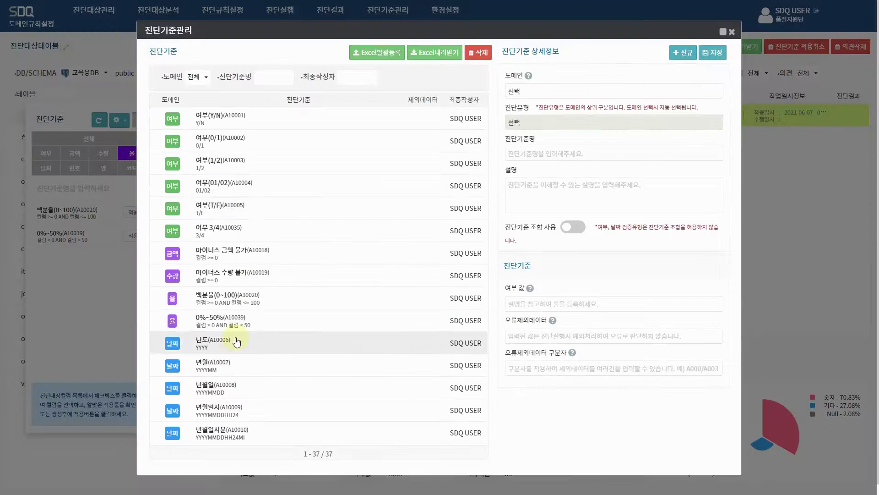
click(245, 324)
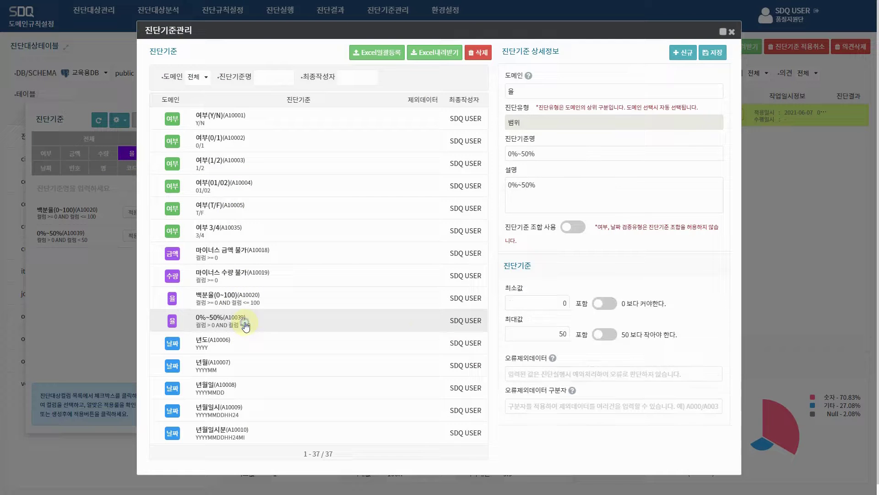
click(605, 304)
click(608, 337)
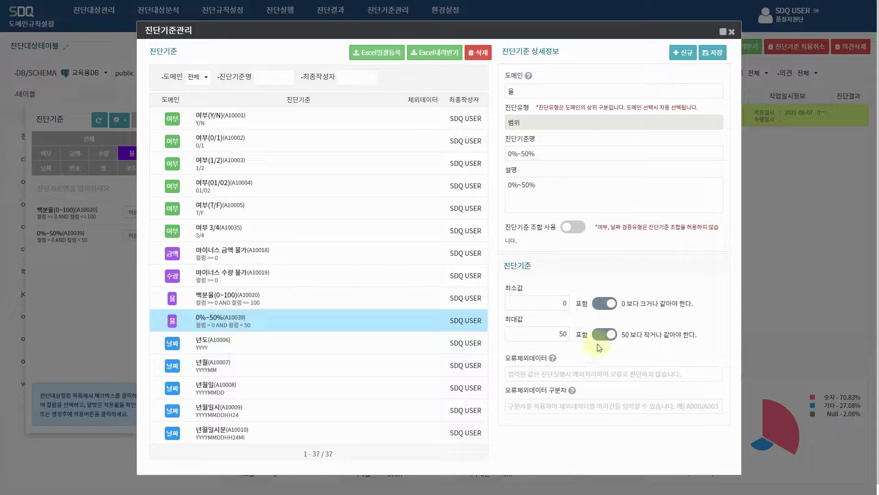
click(721, 54)
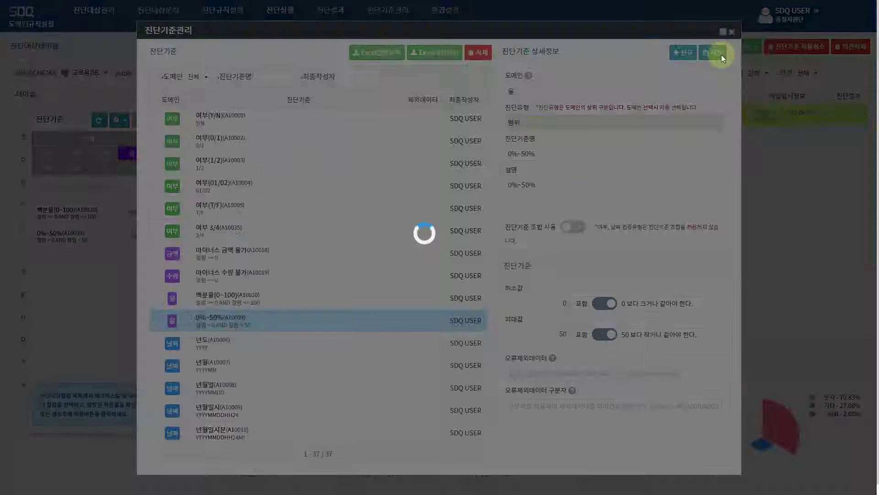
click(734, 34)
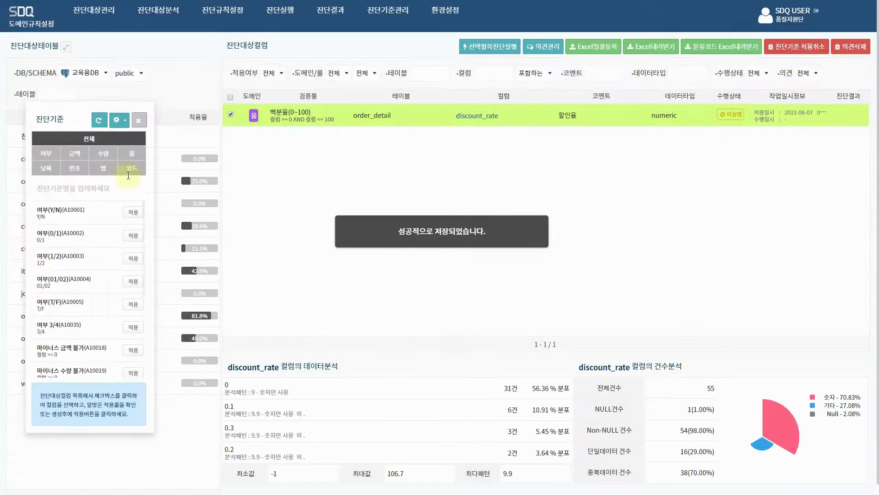
Apply the 율 criterion 0%~50%(A10039) to order_detail's discount_rate, replacing its existing rule
click(132, 154)
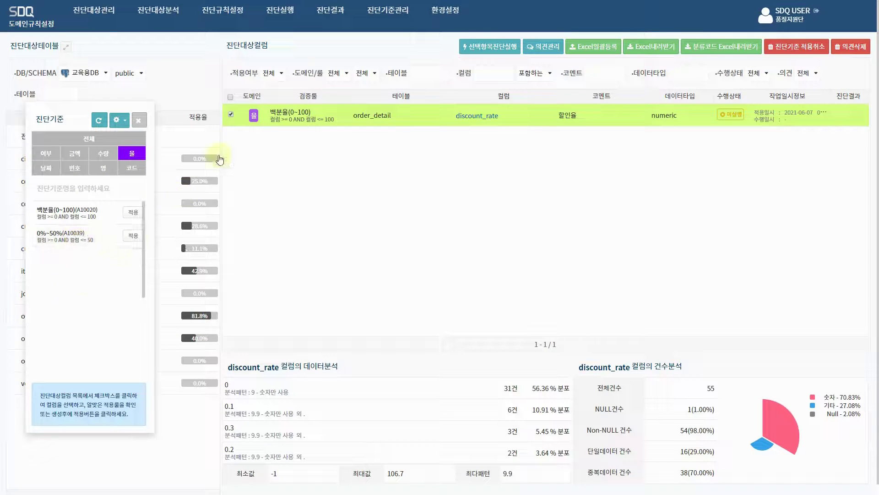
click(230, 118)
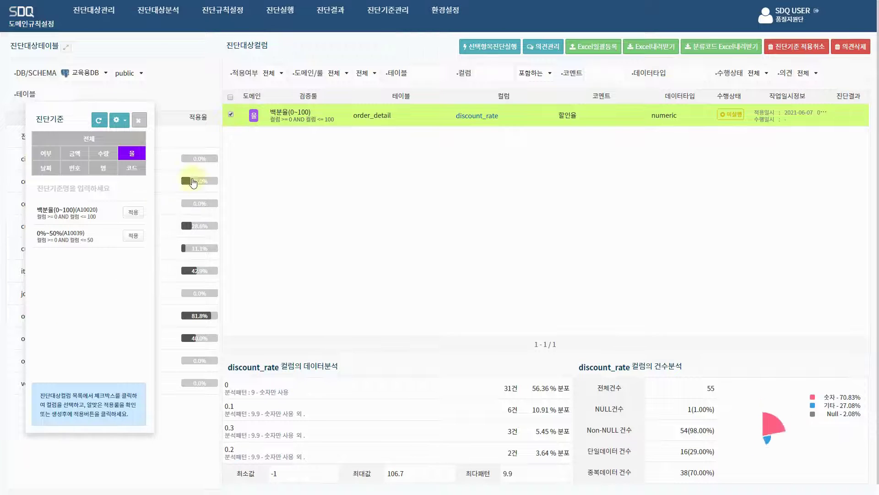
click(133, 237)
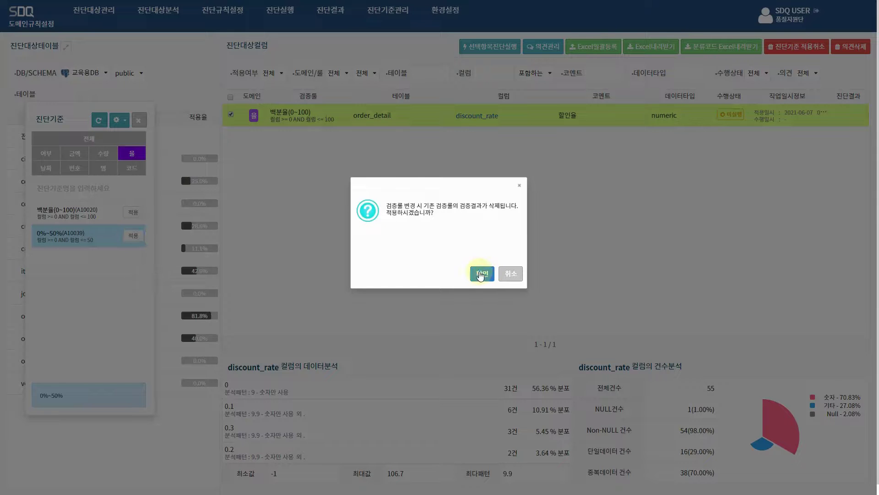
click(481, 274)
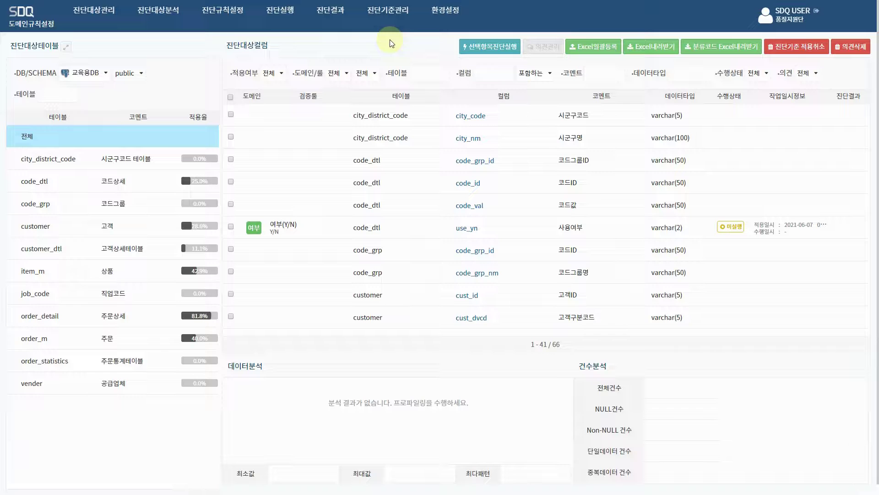
Search the target columns for names containing code, and for names containing cd
click(481, 73)
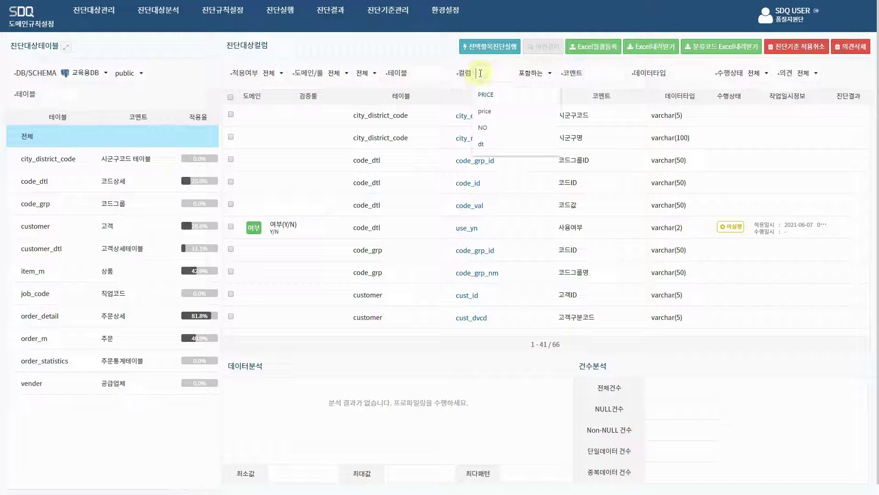
text(ㅊ)
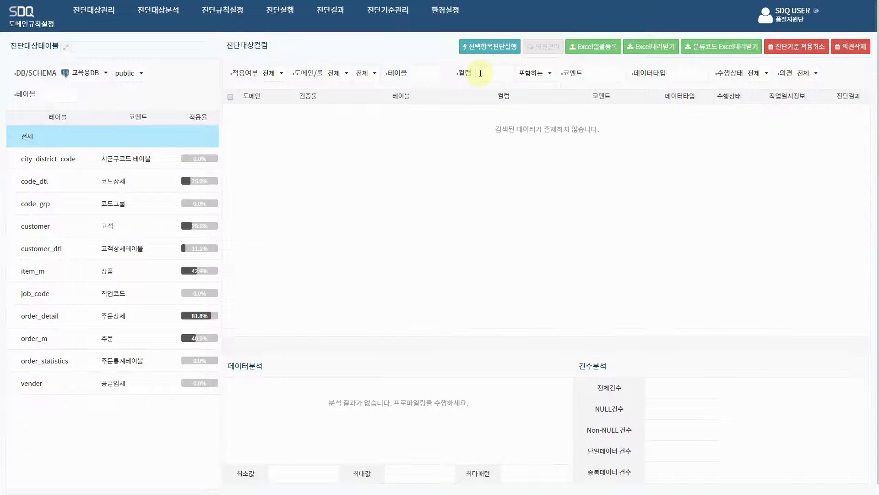
text(cod)
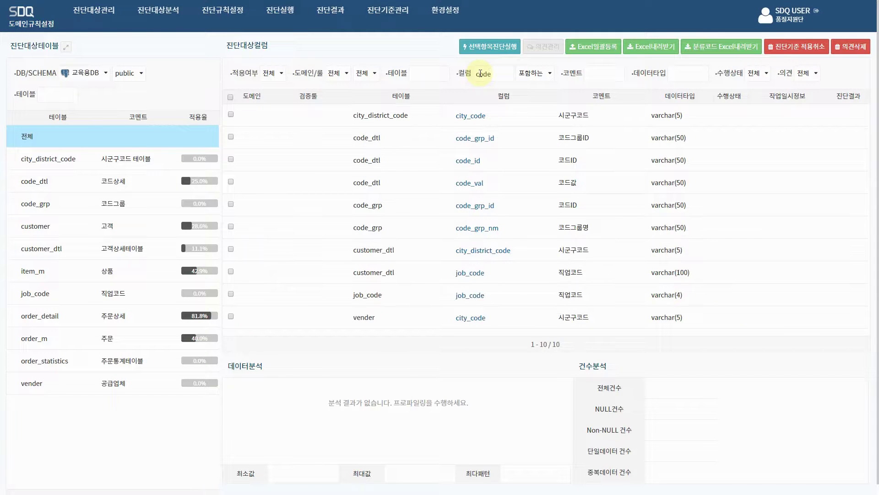
text(e)
key(BackSpace)
key(BackSpace)
key(BackSpace)
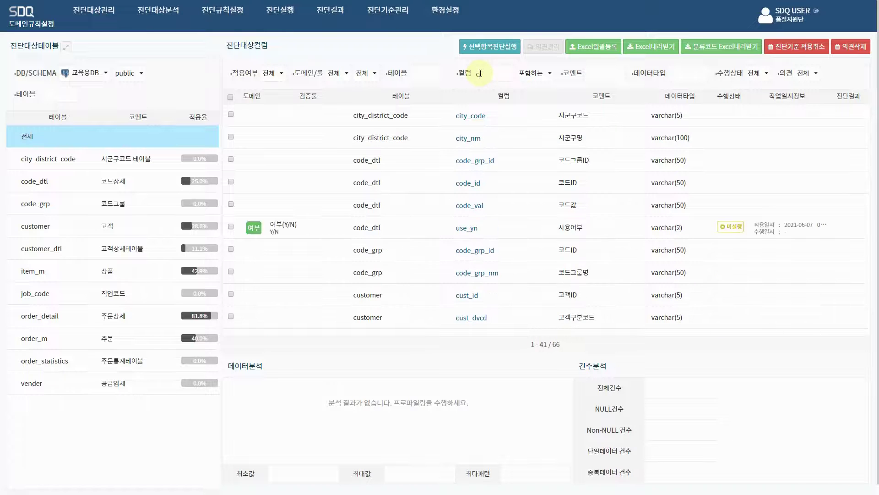
text(d)
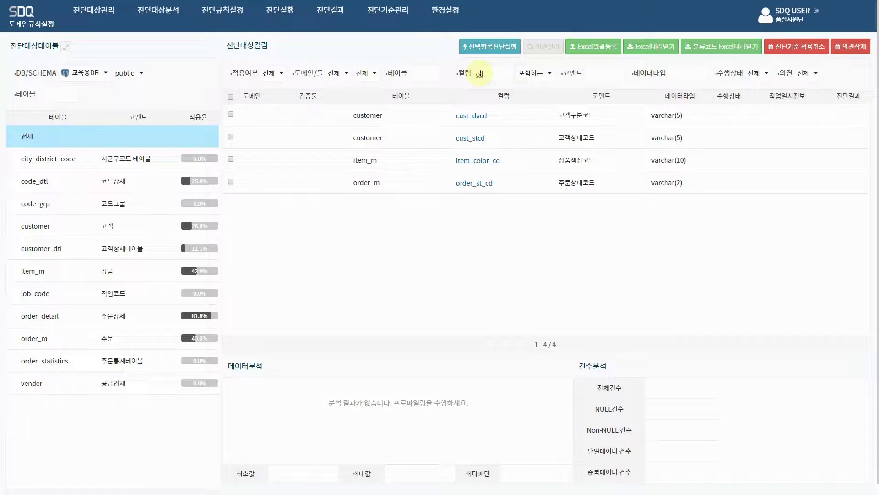
Filter the target columns to names that end with code
key(BackSpace)
text(ode)
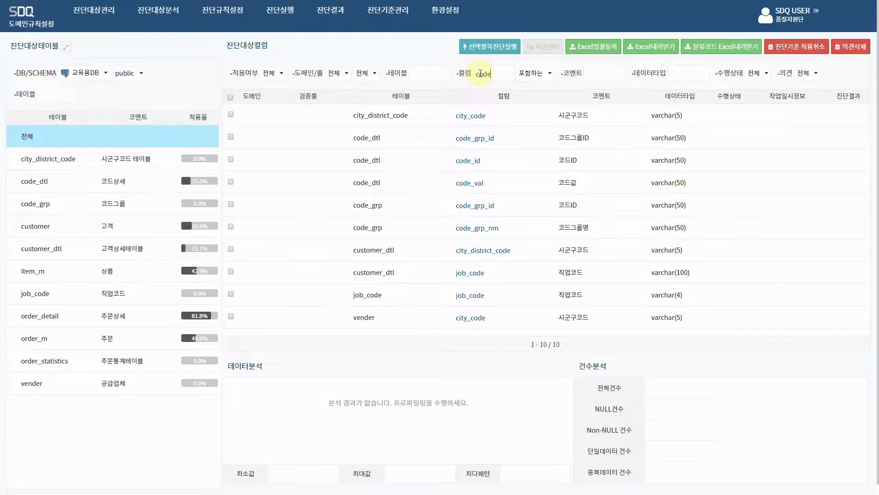
click(544, 74)
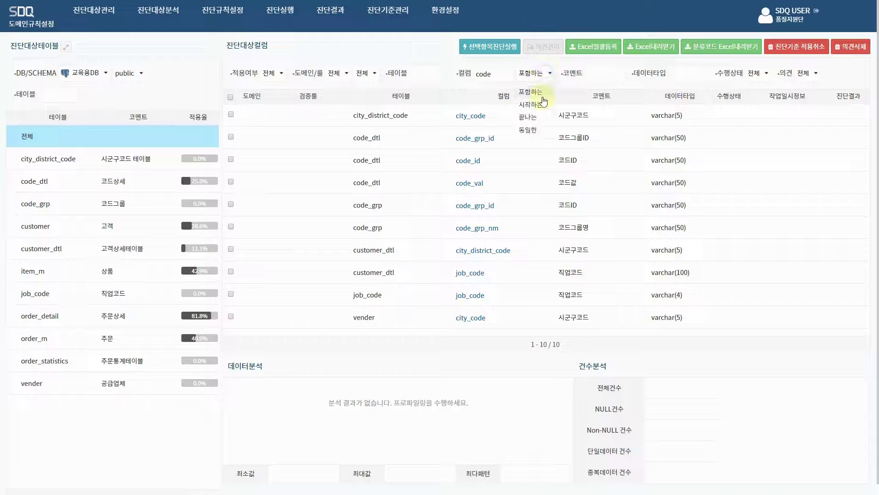
click(541, 116)
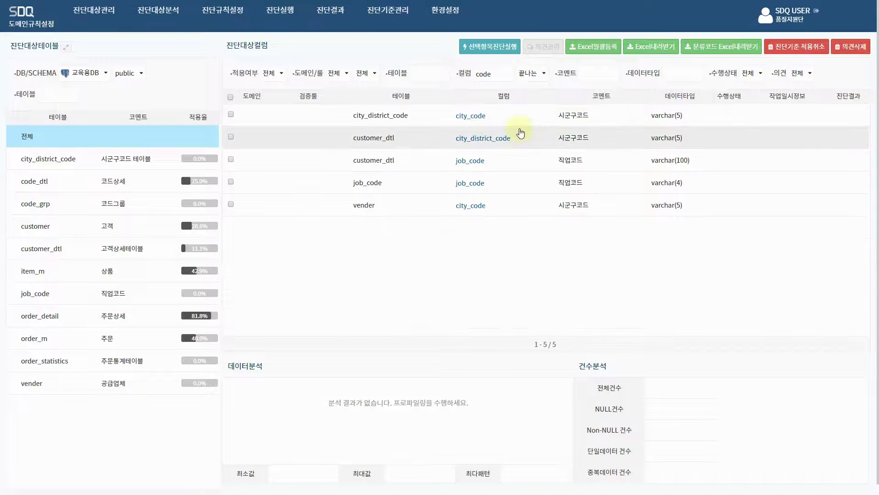
Compare the data analysis of customer_dtl's city_district_code and job_code with that of the job_code table's job_code column
click(528, 138)
click(530, 160)
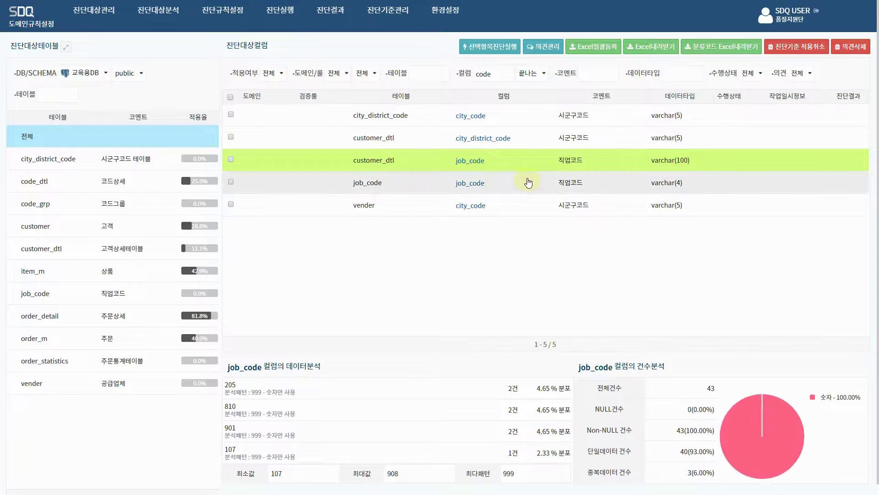
click(523, 182)
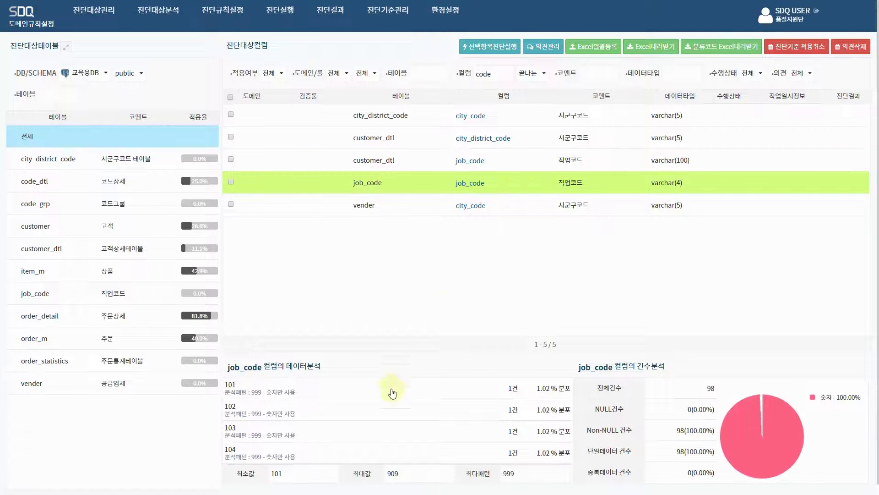
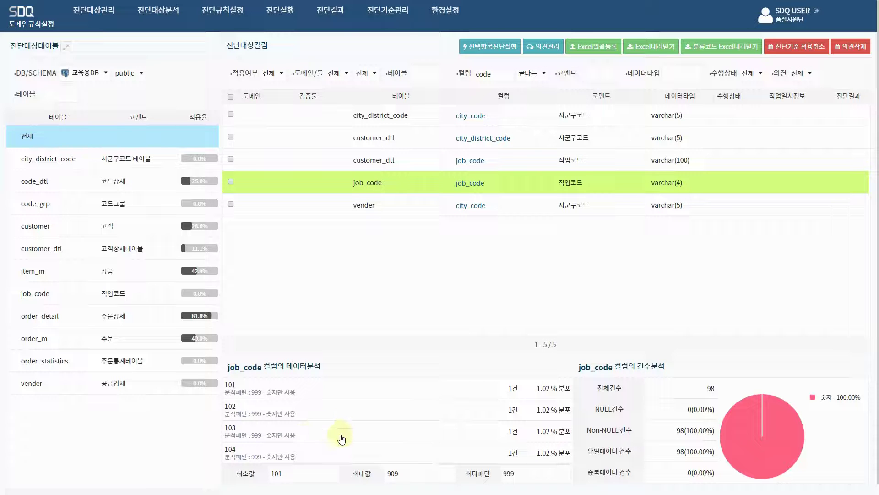
Select the job_code table's job_code column, check the criteria under the 코드 domain, and view and close the 검증룰 management
click(231, 181)
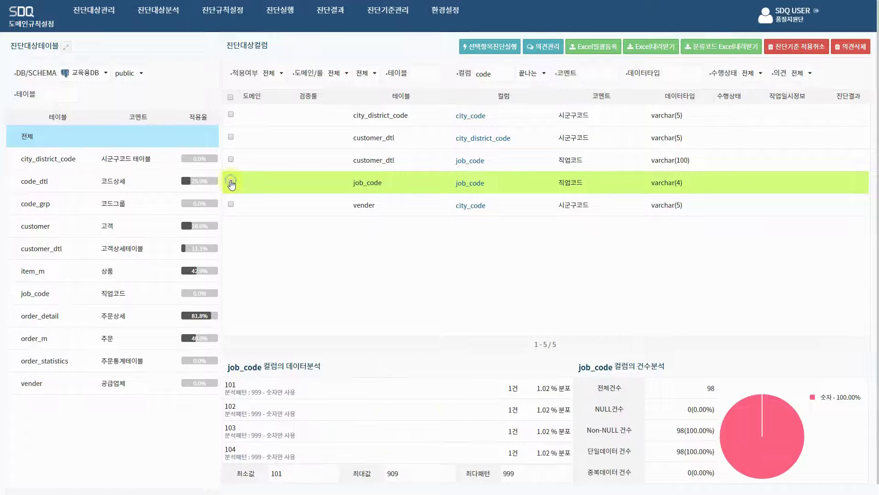
click(132, 168)
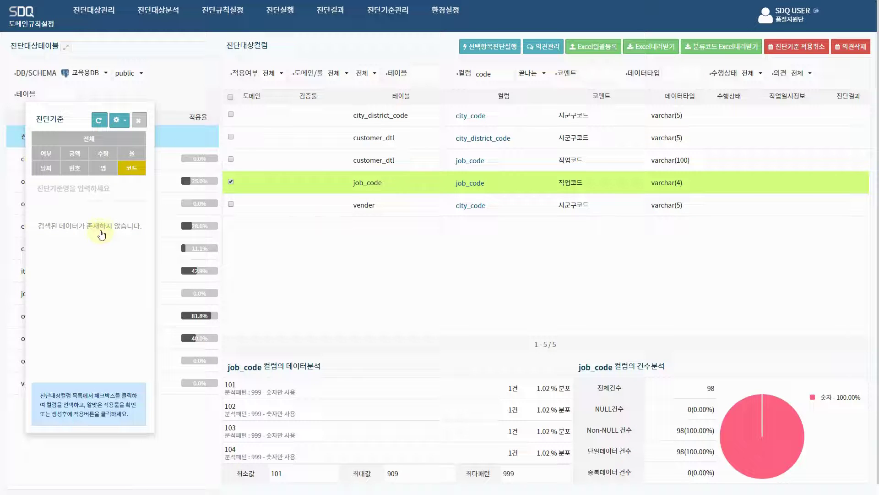
click(120, 121)
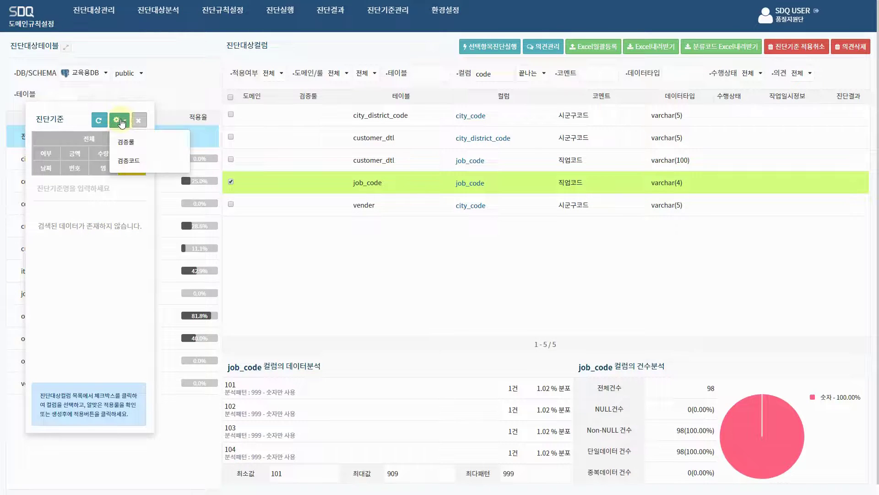
click(125, 141)
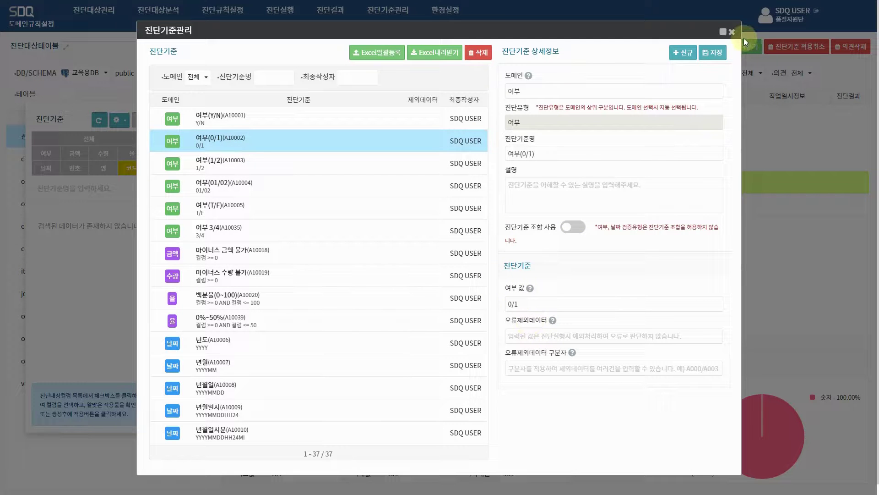
click(732, 32)
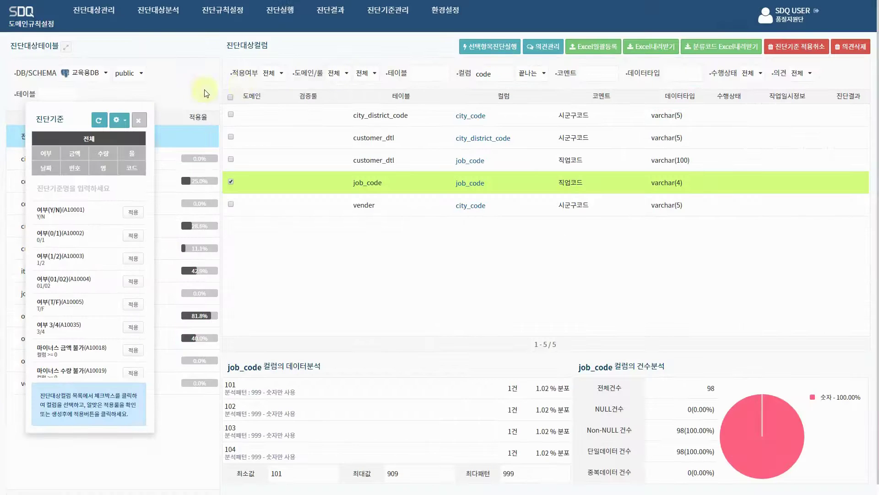
Open the 검증코드 management for the selected job_code column
click(119, 120)
click(126, 166)
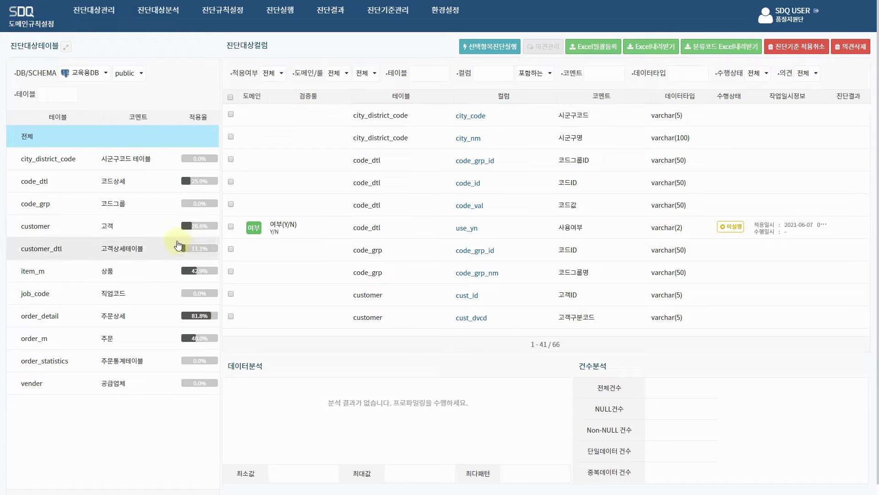
Examine the data analysis values of the job_code column in the customer_dtl table
click(155, 252)
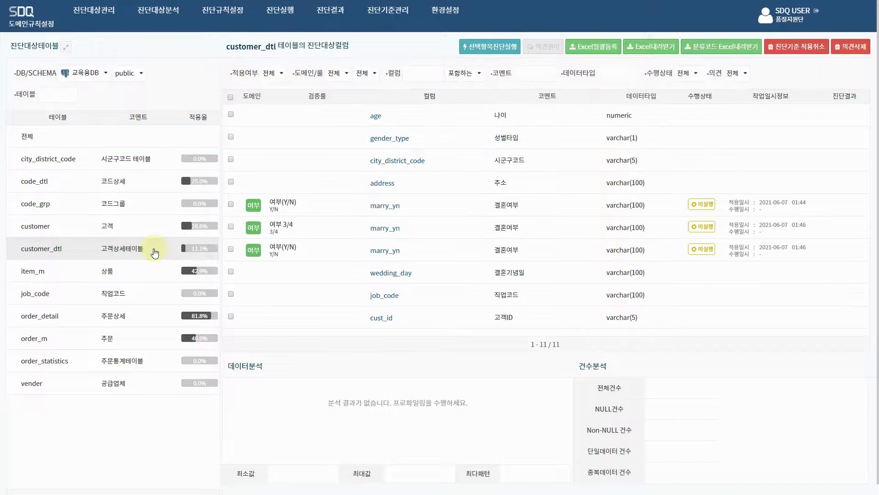
click(421, 295)
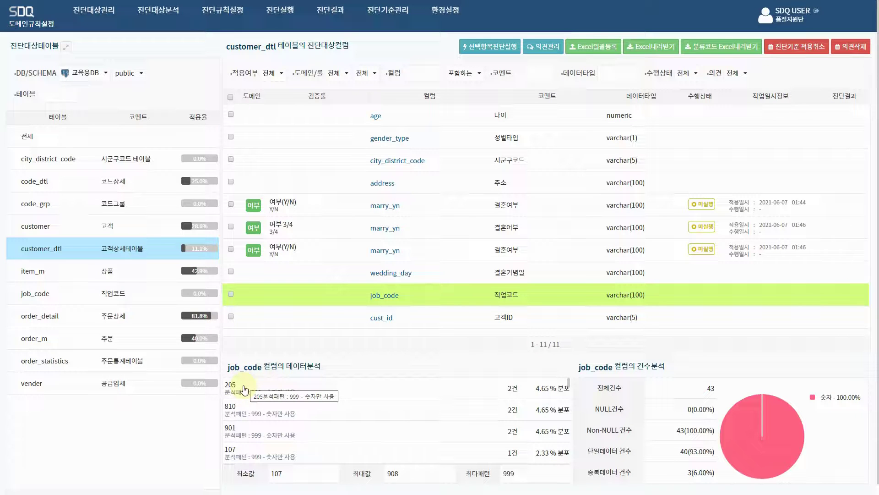
scroll(244, 389, down, 2)
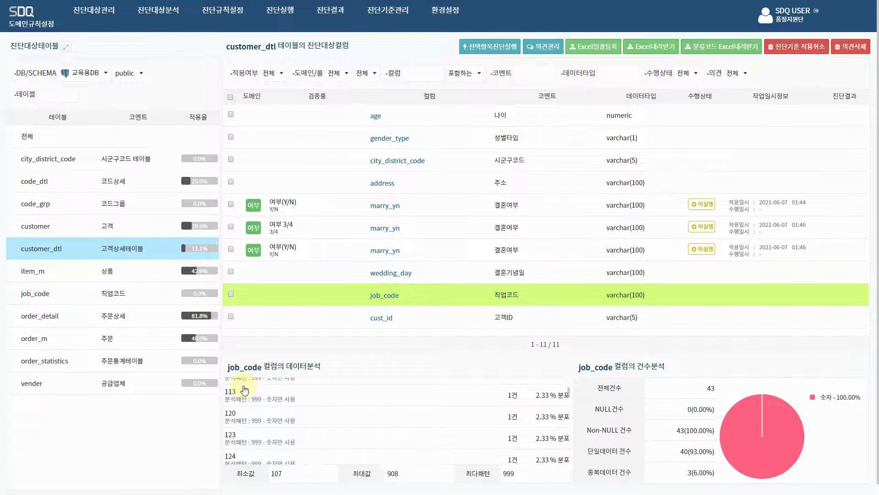
scroll(245, 390, down, 5)
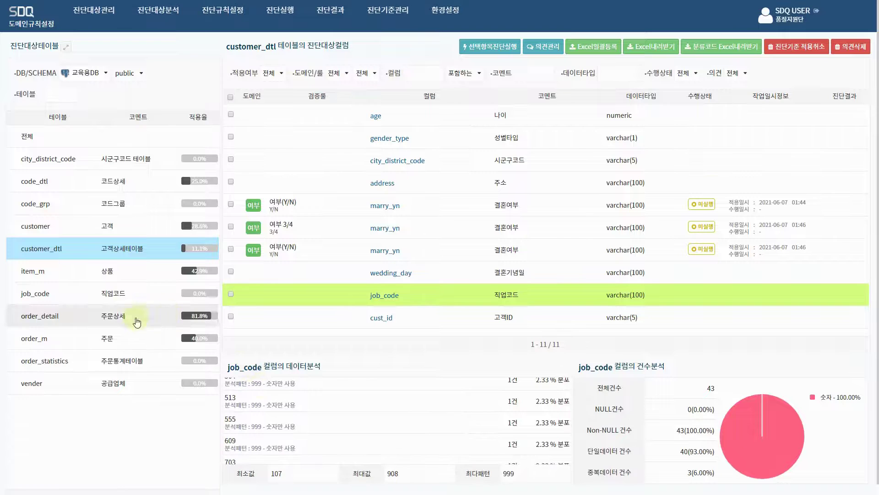
Examine the job_code table's job_code column data analysis as the reference for customer_dtl's job_code column
click(87, 297)
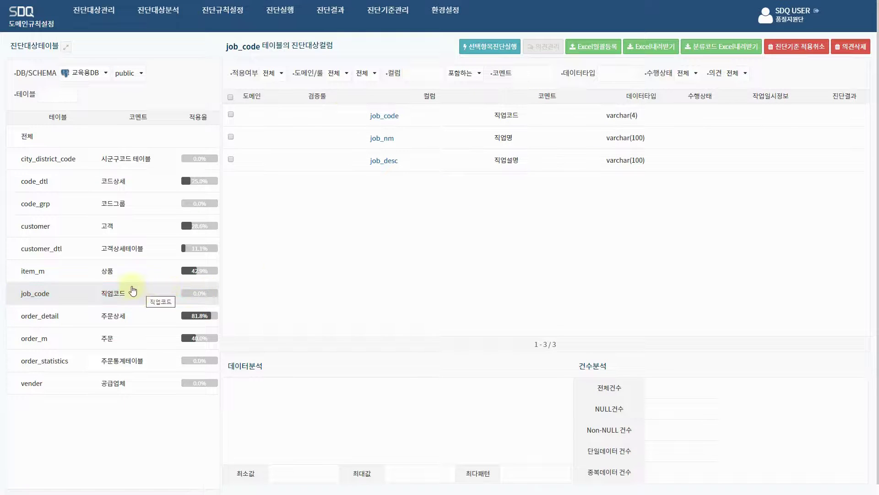
click(121, 253)
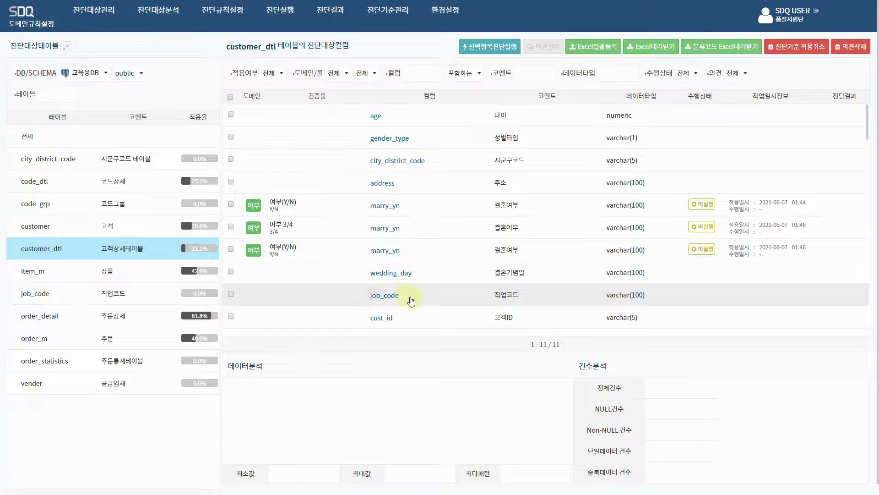
click(89, 293)
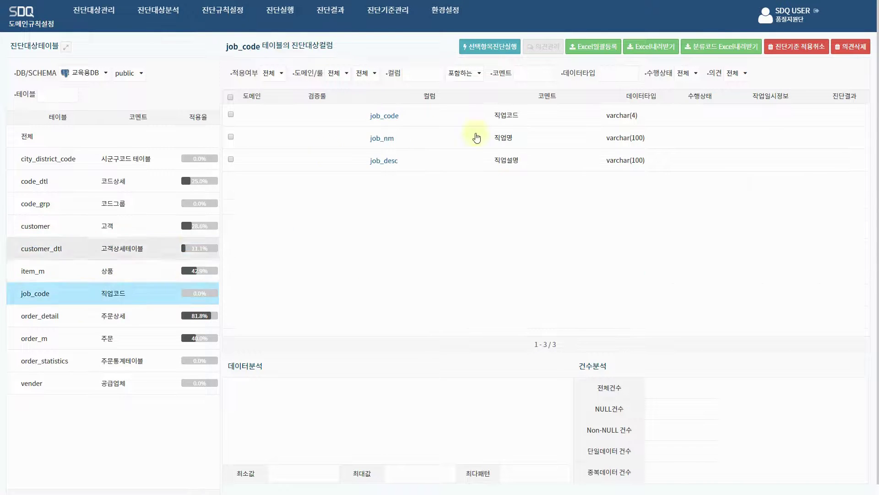
click(410, 116)
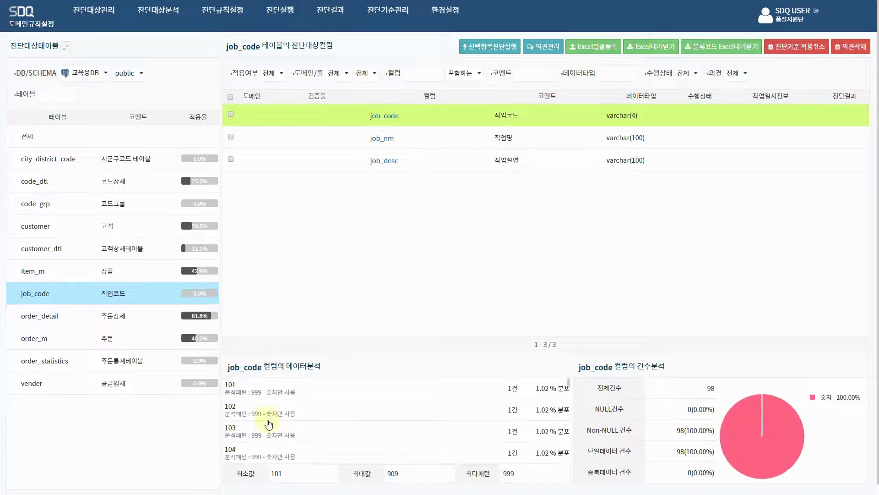
scroll(269, 421, down, 3)
scroll(269, 417, up, 3)
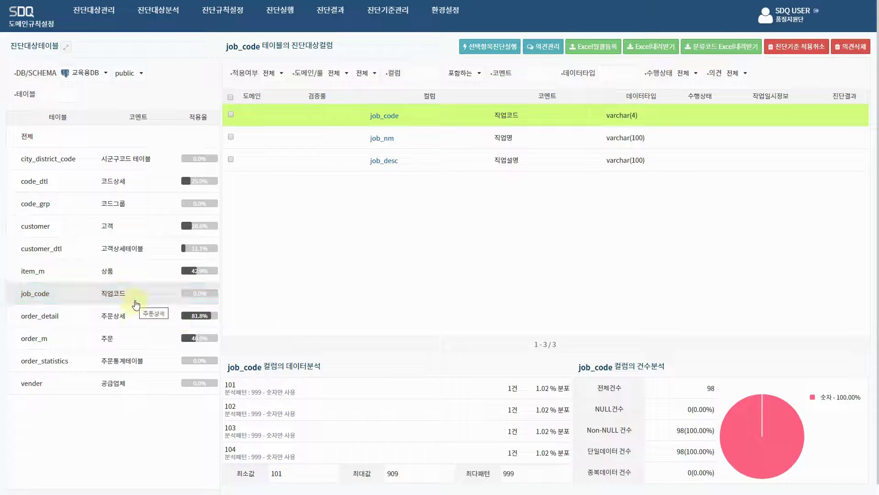
Select customer_dtl's job_code column for a diagnosis rule and open the 검증코드 management
click(138, 294)
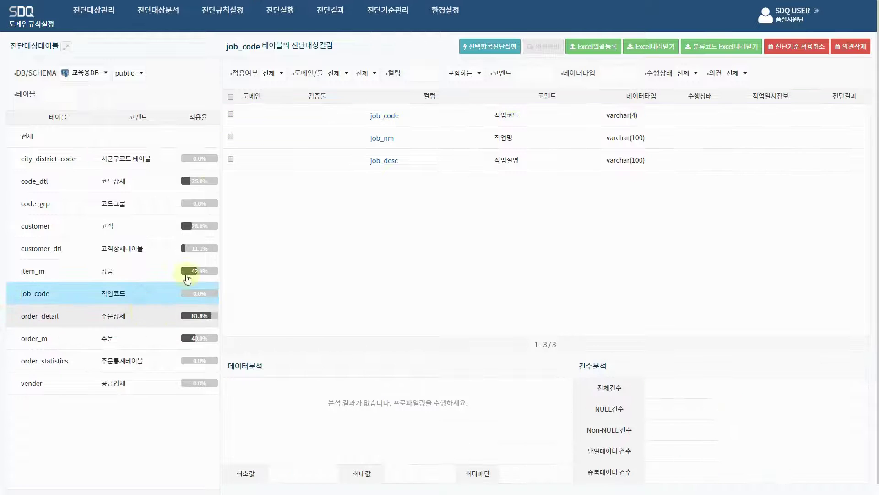
click(114, 246)
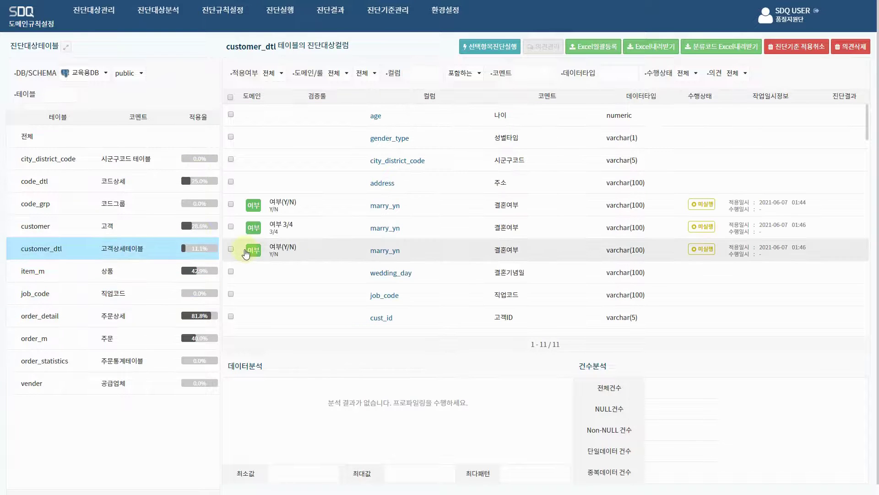
click(231, 293)
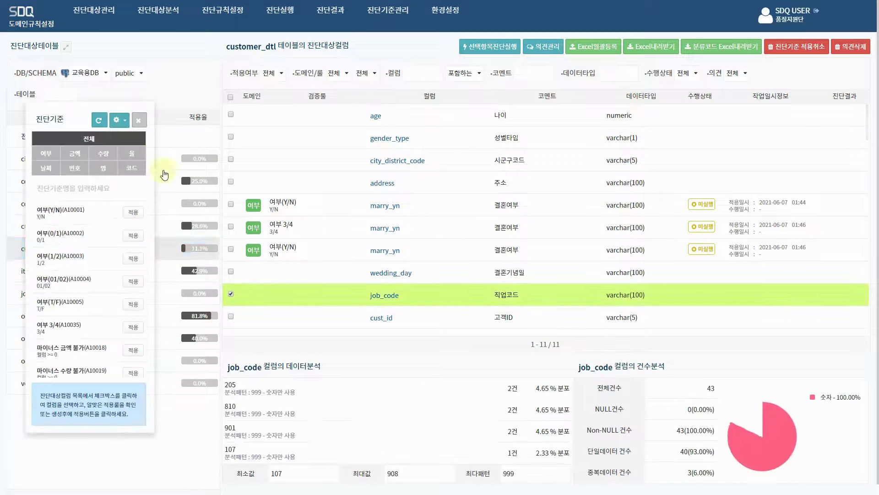
click(119, 120)
click(128, 160)
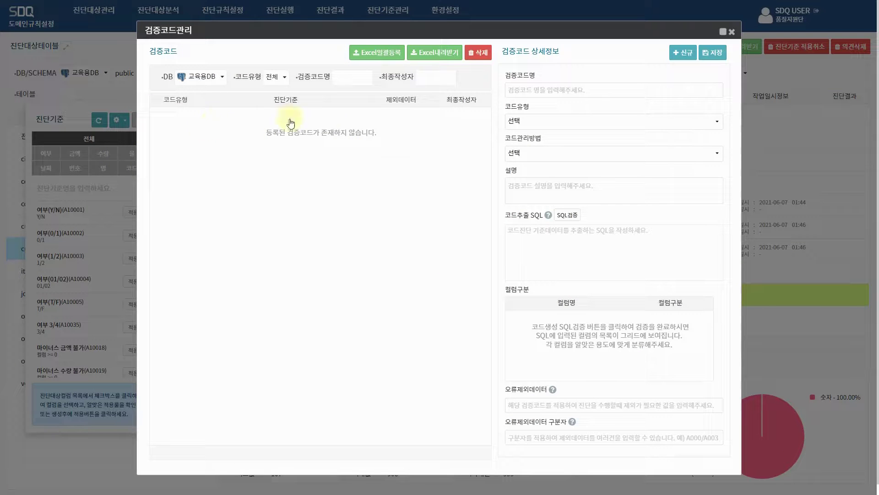
Name the new verification code 직업코드
click(555, 92)
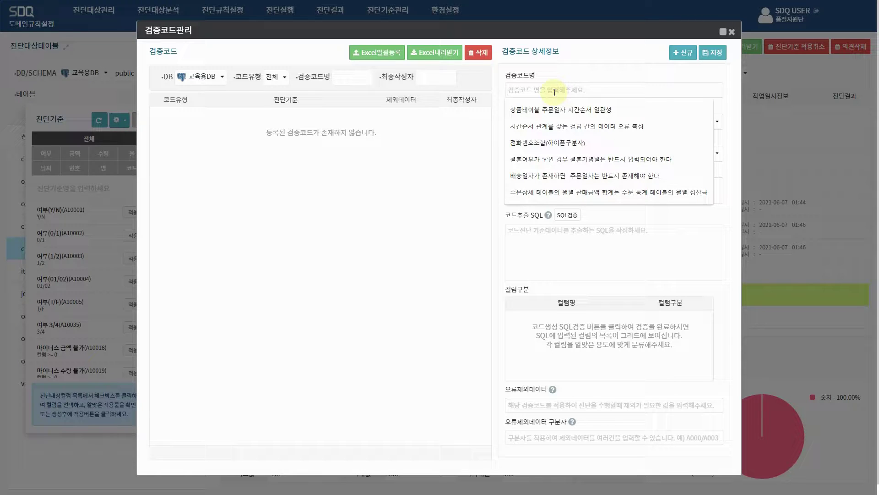
text(ㅅ)
key(BackSpace)
text(ㅅ)
key(BackSpace)
text(시)
key(BackSpace)
key(BackSpace)
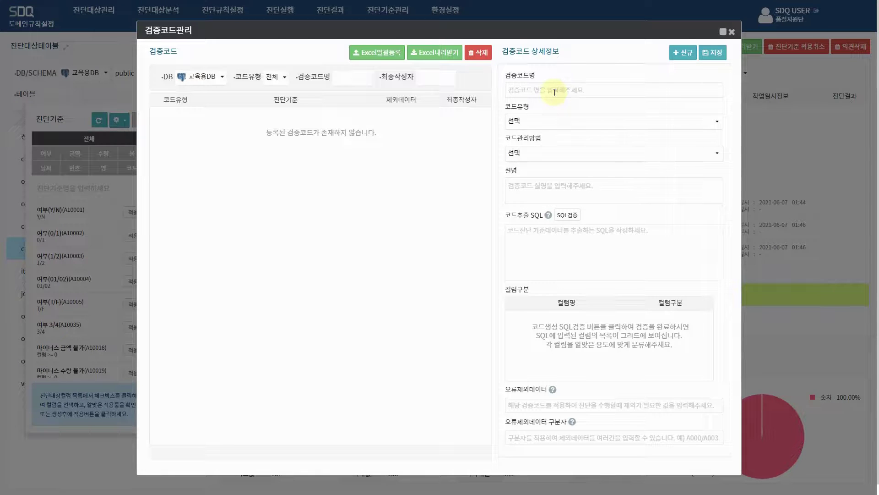
text(직에)
text(코드)
Set the code type to 개별코드 and the code management method to 테이블(DB), with the description 직업코드 유효값
click(561, 124)
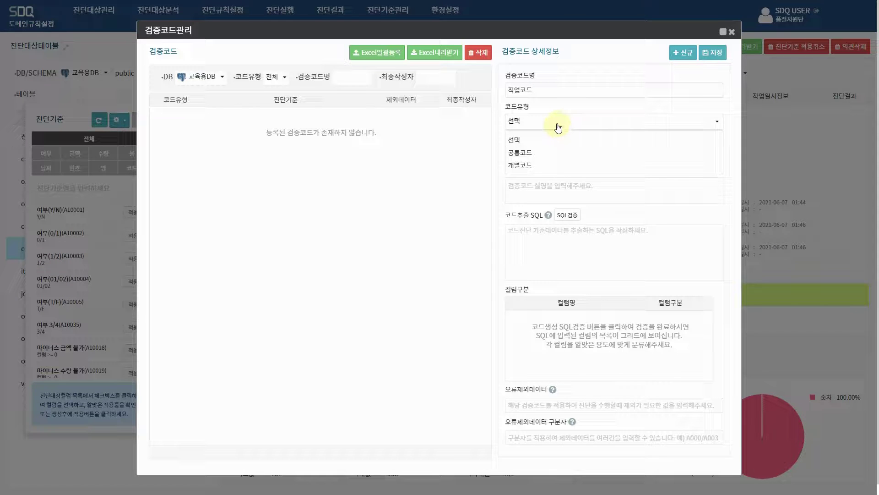
click(542, 165)
click(544, 158)
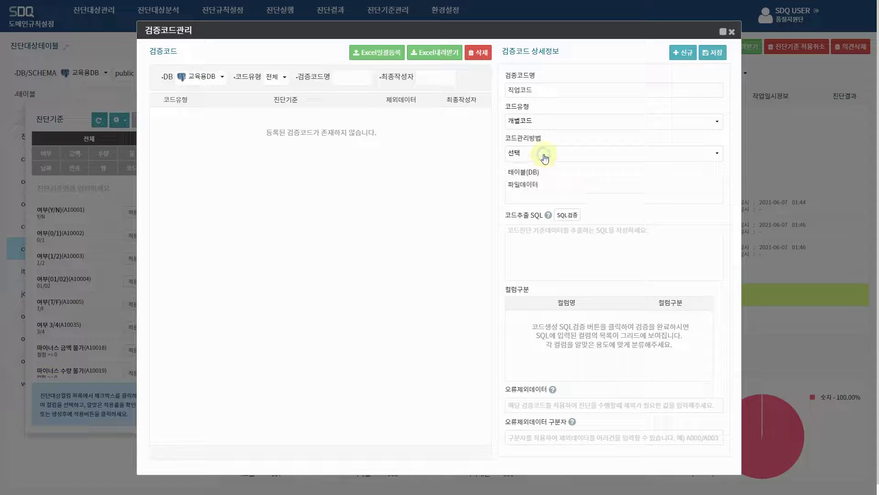
click(538, 172)
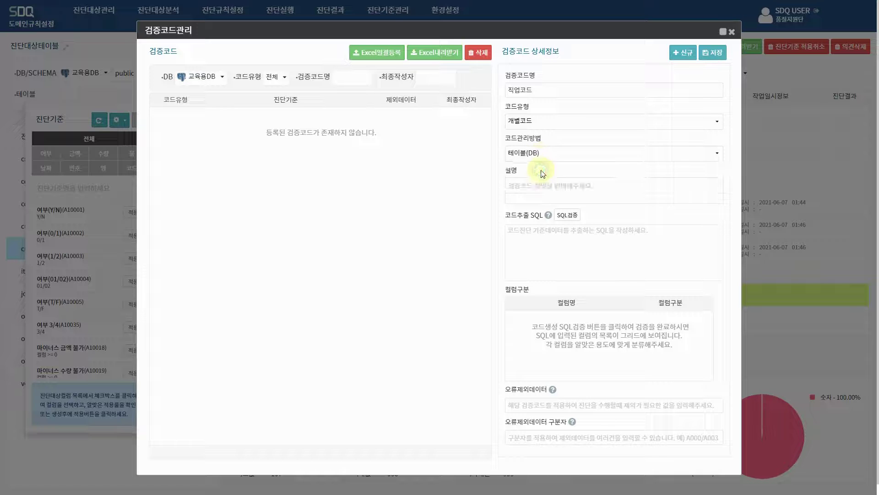
click(532, 196)
text(직업)
text(코ㄷ)
text(드 유효값)
Enter the code extraction SQL SELECT JOB_CODE, JOB_NM FROM JOB_CODE, verify it, and move the query results clear of the form
click(520, 242)
text(SELECT JOB)
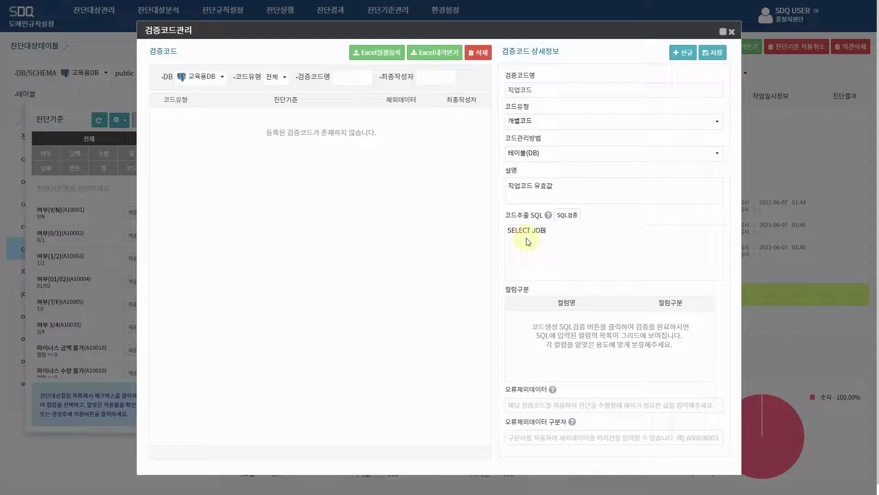
text(_)
text(CODE, JOB_NM FROM JOB_CODE)
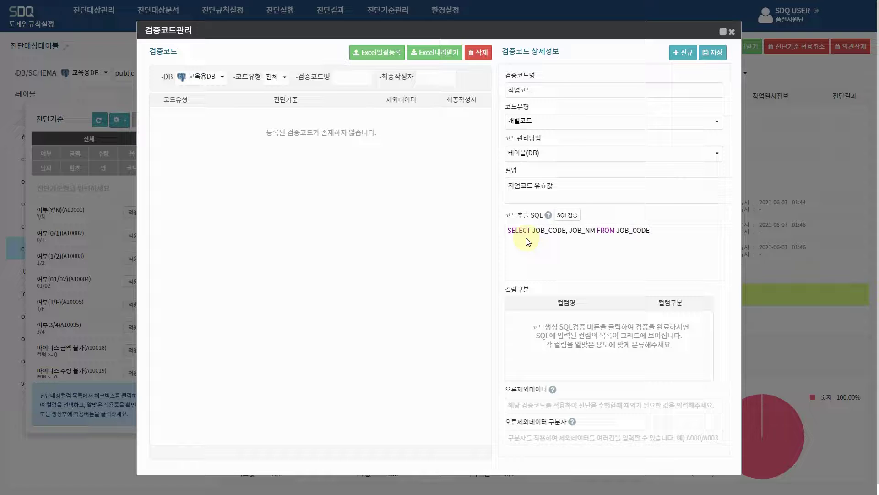
click(568, 215)
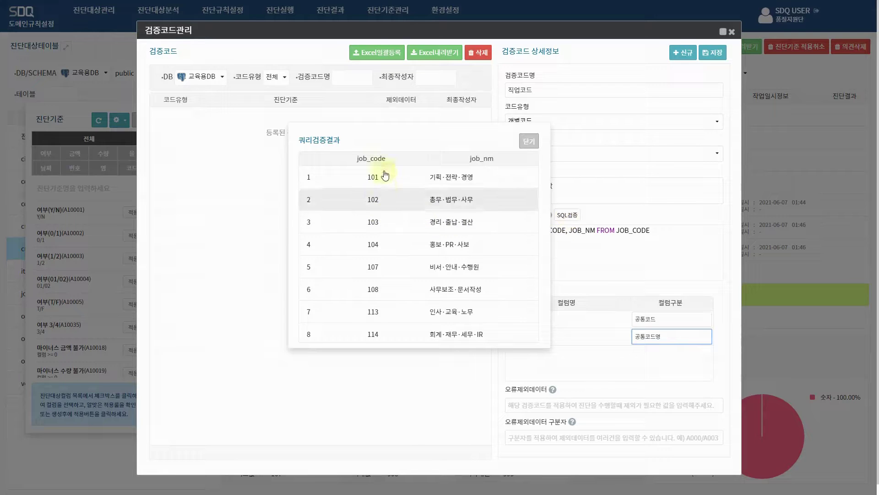
drag(413, 139, 366, 145)
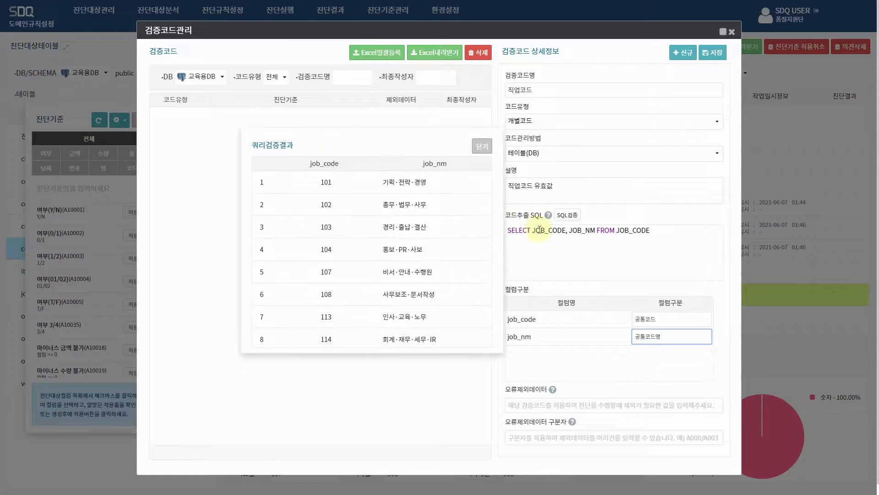
drag(374, 149, 322, 150)
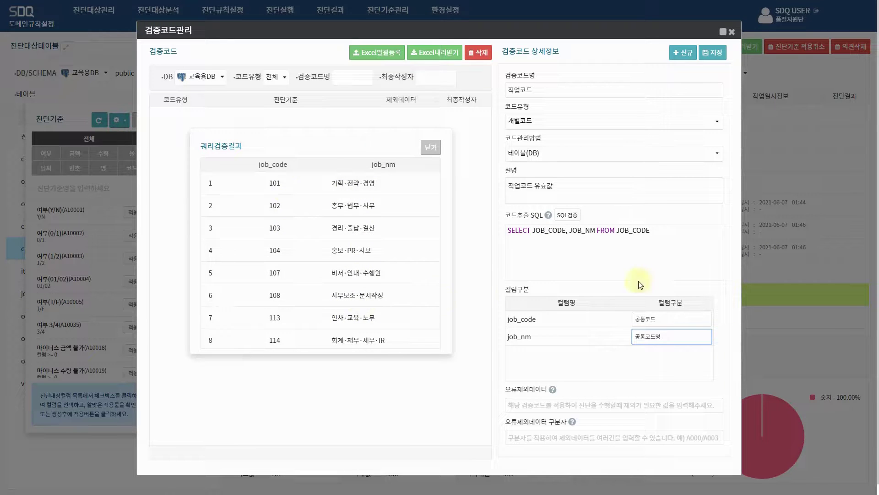
Reformat the extraction SQL so that SELECT JOB_CODE, the JOB_NM column and the FROM clause each stand on their own line
click(667, 234)
triple_click(522, 232)
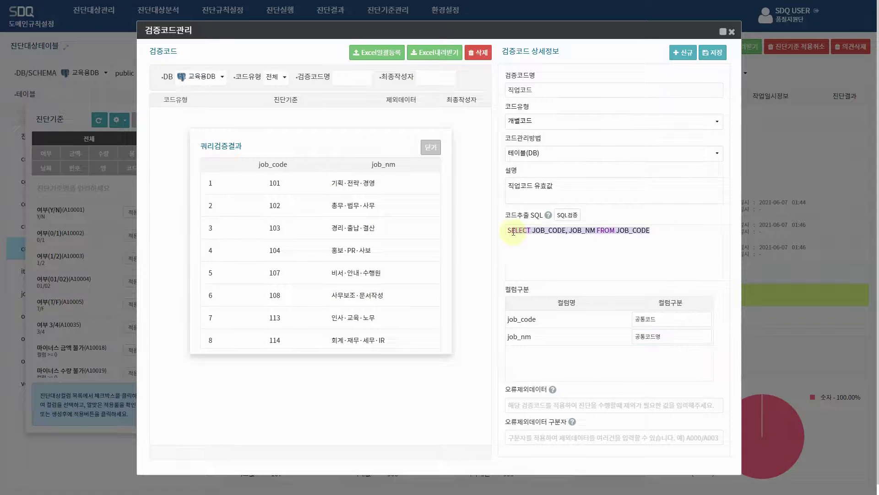
click(551, 231)
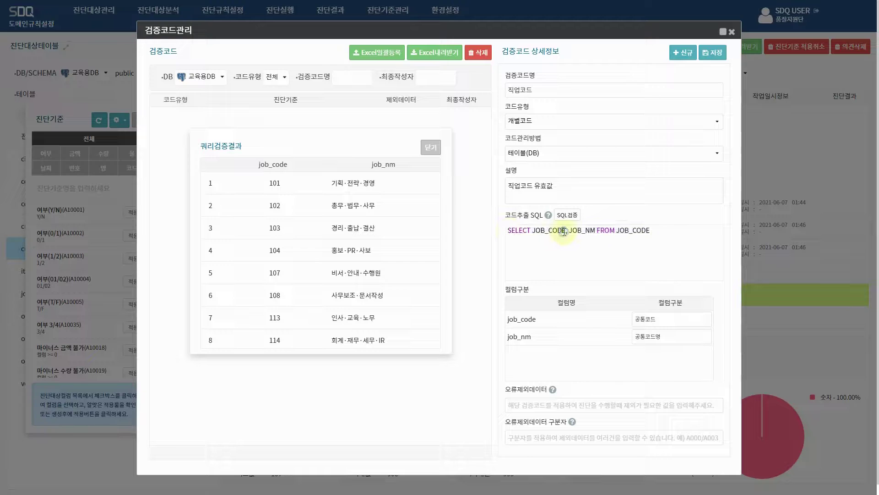
key(Return)
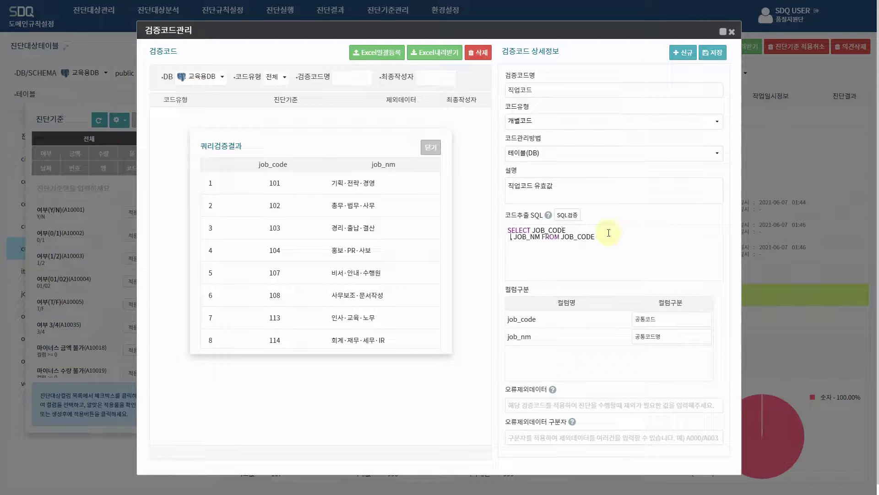
double_click(548, 230)
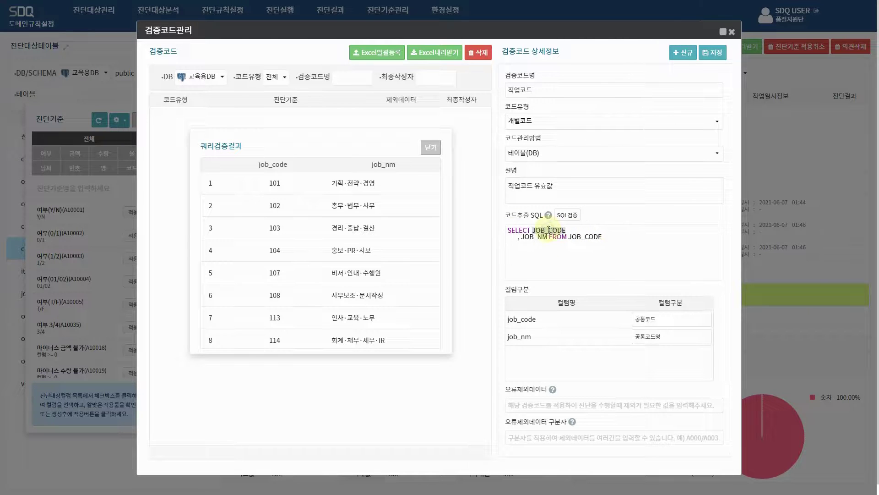
click(516, 237)
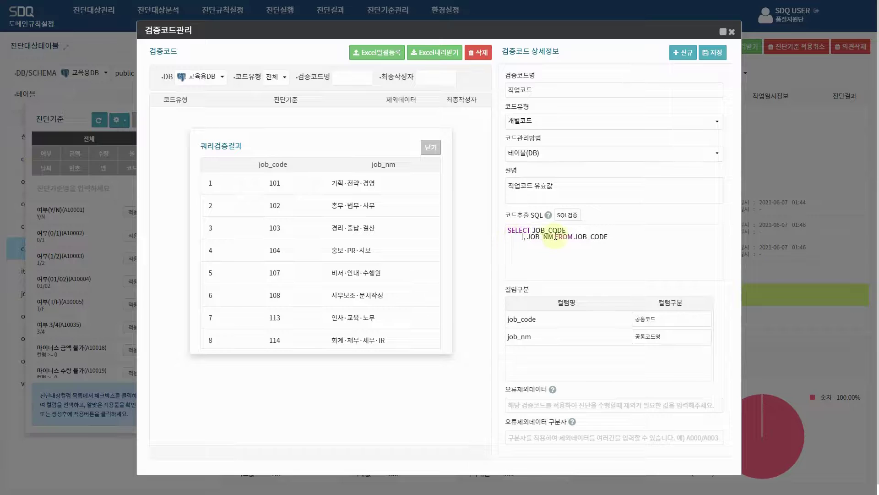
click(557, 236)
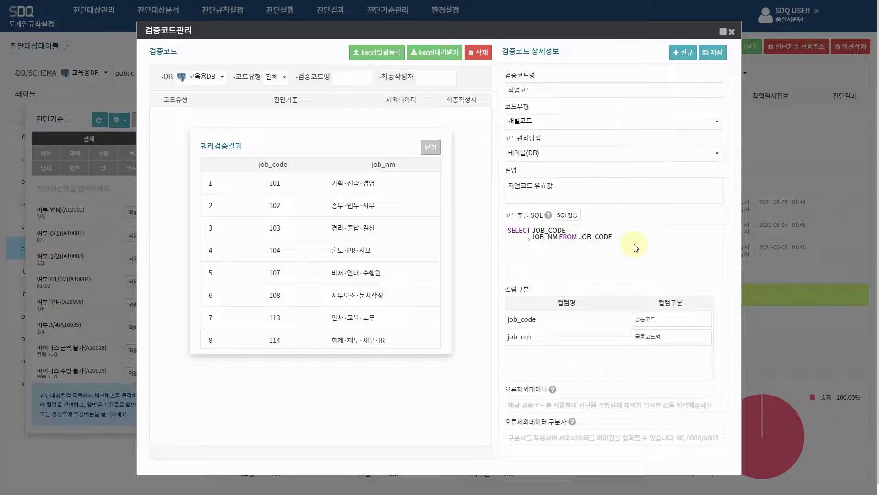
key(Return)
key(BackSpace)
key(BackSpace)
key(BackSpace)
key(BackSpace)
key(BackSpace)
key(BackSpace)
key(BackSpace)
key(BackSpace)
key(BackSpace)
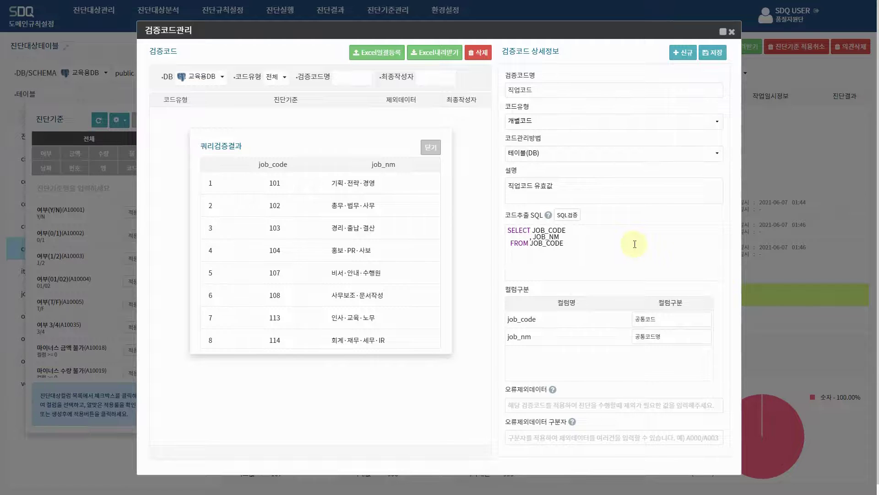
Review and close the SQL verification results, and save the 직업코드 verification code
click(580, 251)
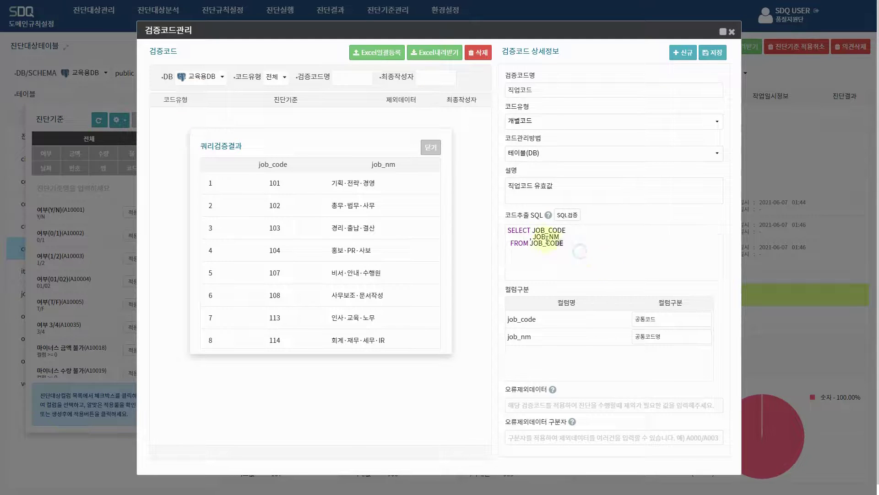
drag(530, 244, 562, 245)
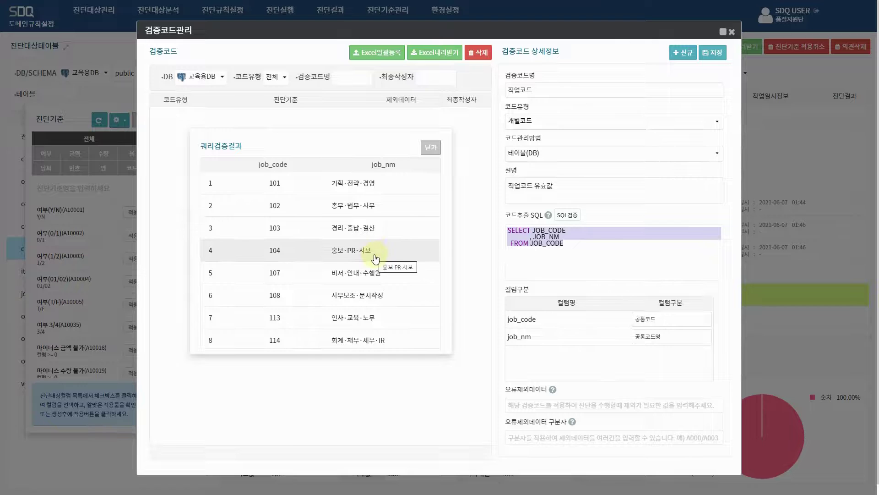
scroll(339, 236, down, 3)
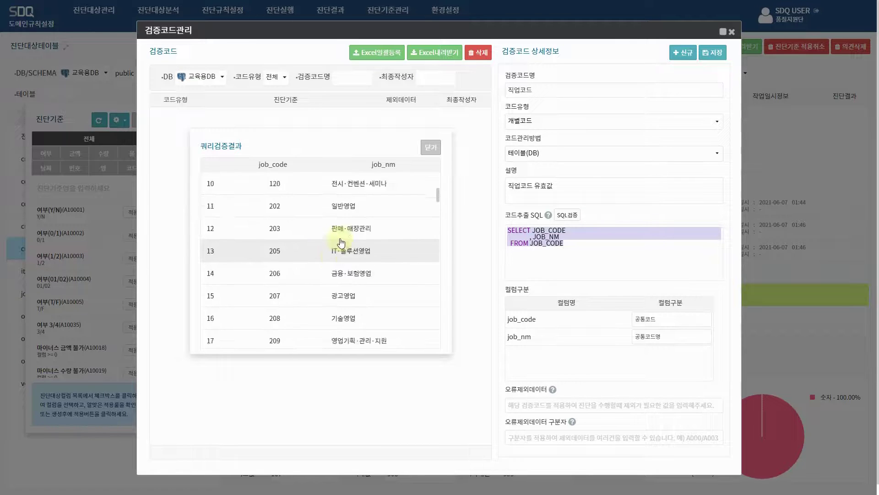
scroll(341, 242, up, 3)
click(430, 147)
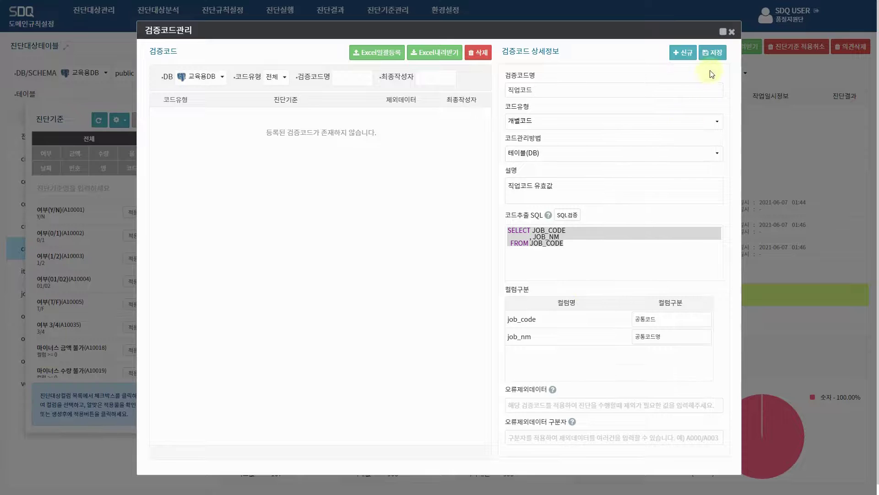
click(716, 54)
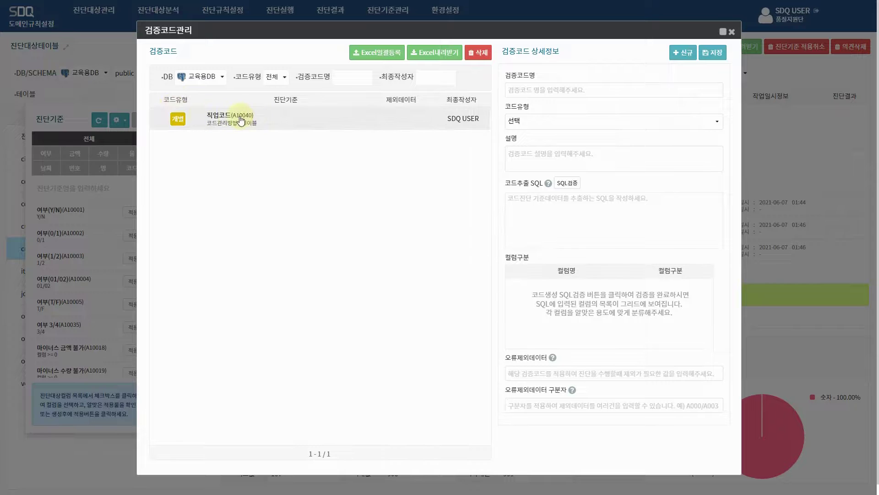
Close the verification code manager, filter the diagnosis criteria to 코드, and apply 직업코드 to customer_dtl's job_code column
click(732, 34)
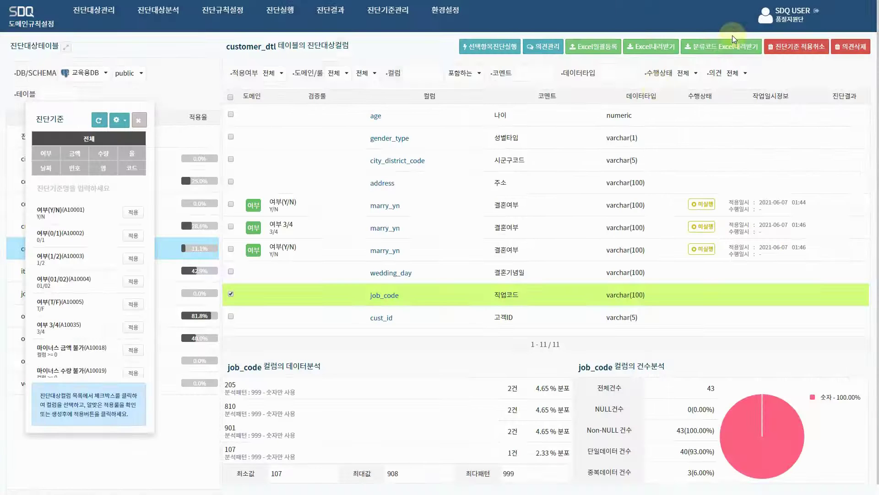
click(201, 255)
click(132, 168)
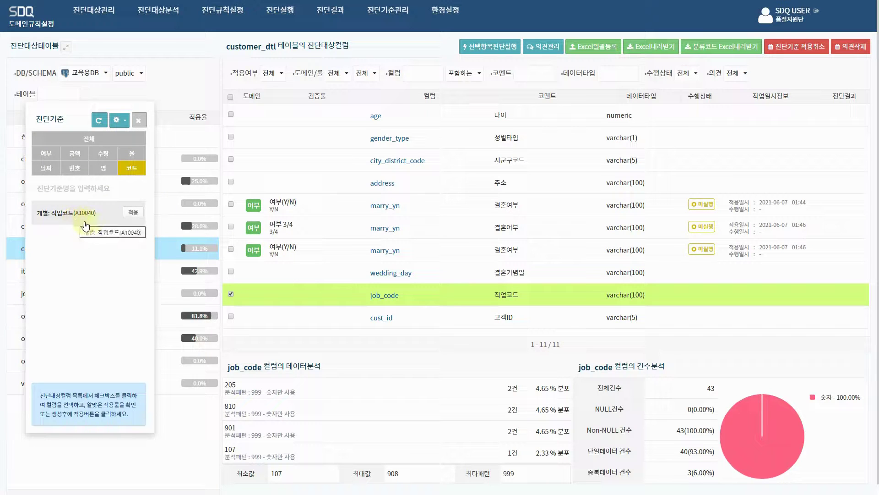
click(129, 217)
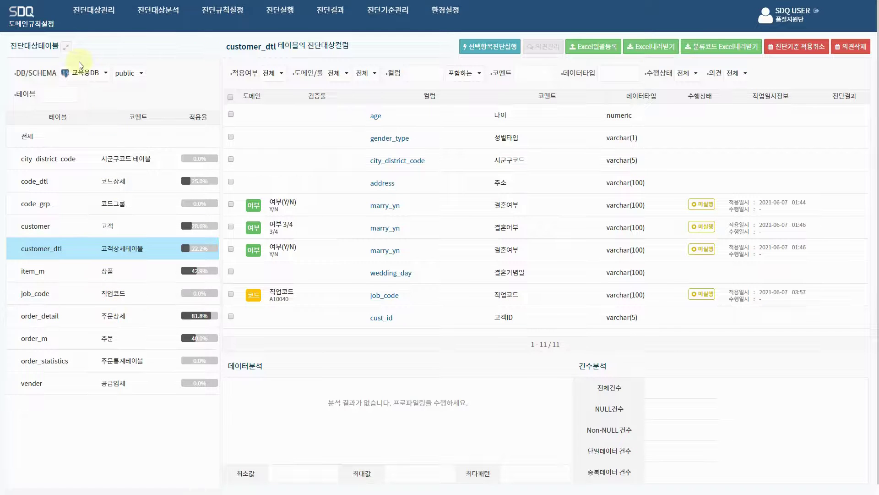
Examine and compare the columns of the code_grp, code_dtl and job_code tables
click(82, 206)
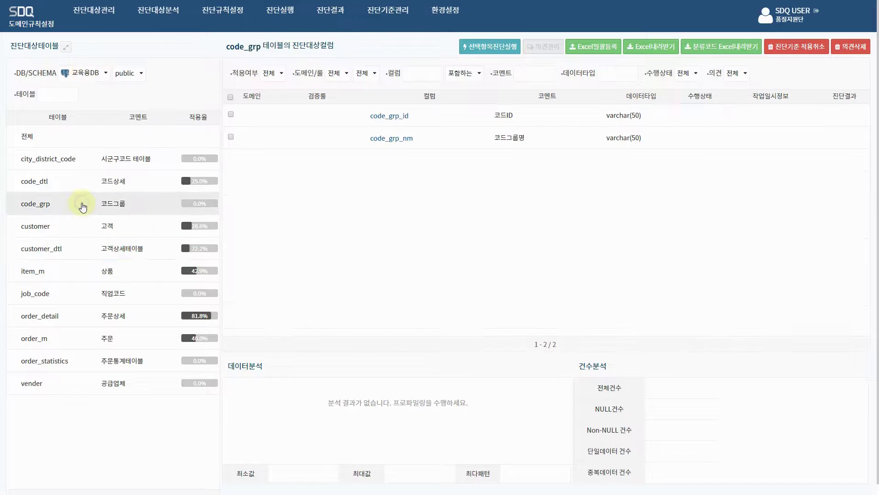
click(85, 190)
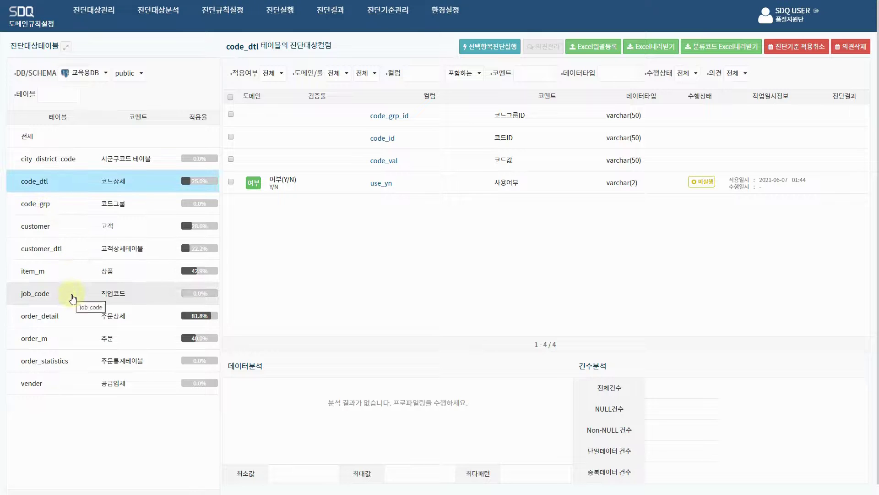
click(72, 298)
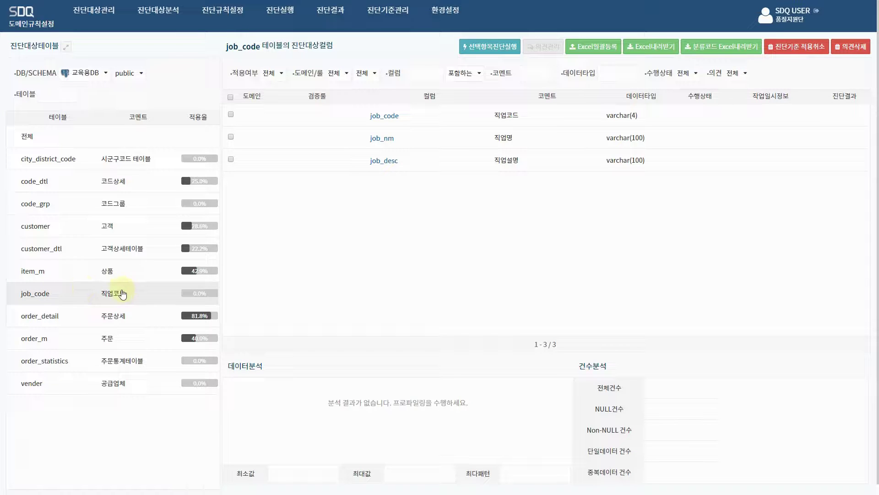
click(111, 203)
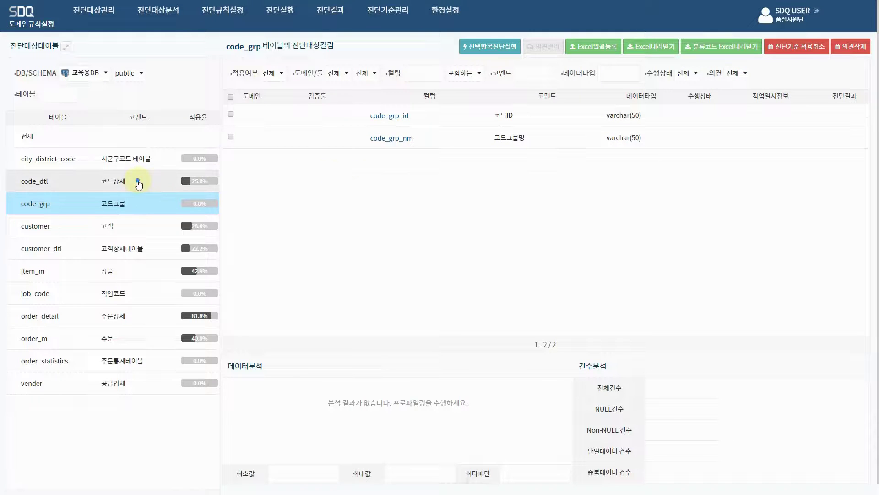
click(138, 183)
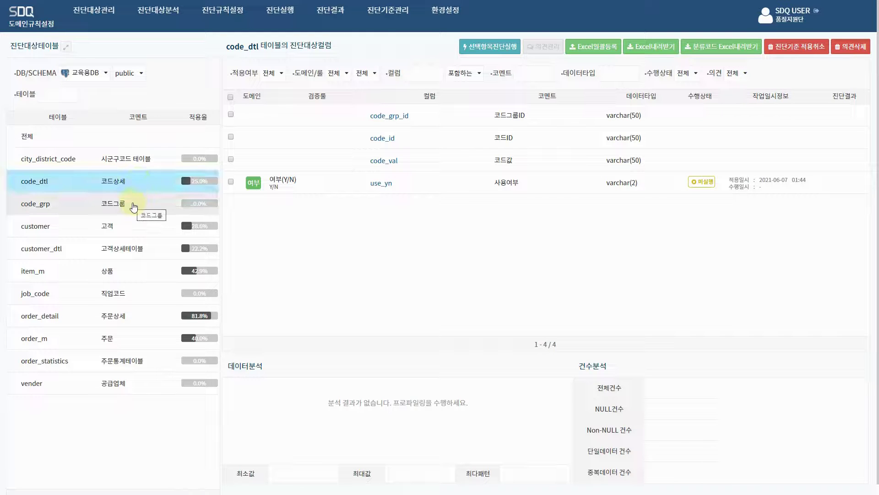
click(132, 203)
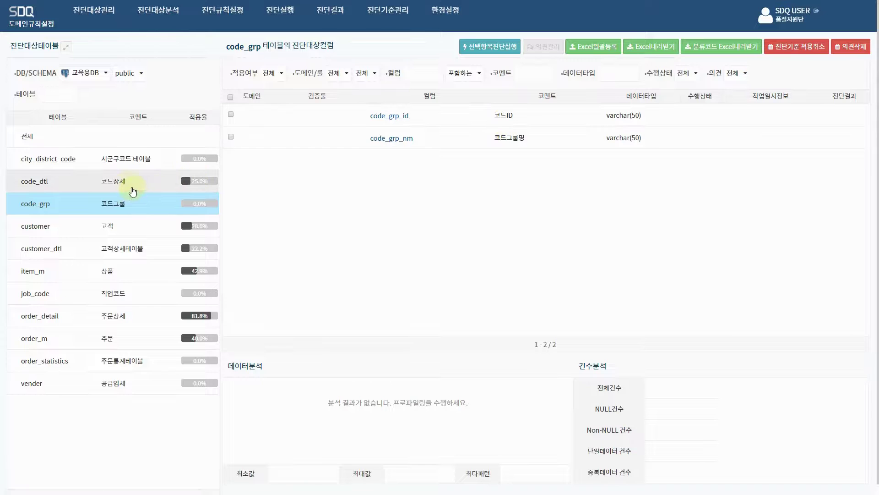
click(127, 187)
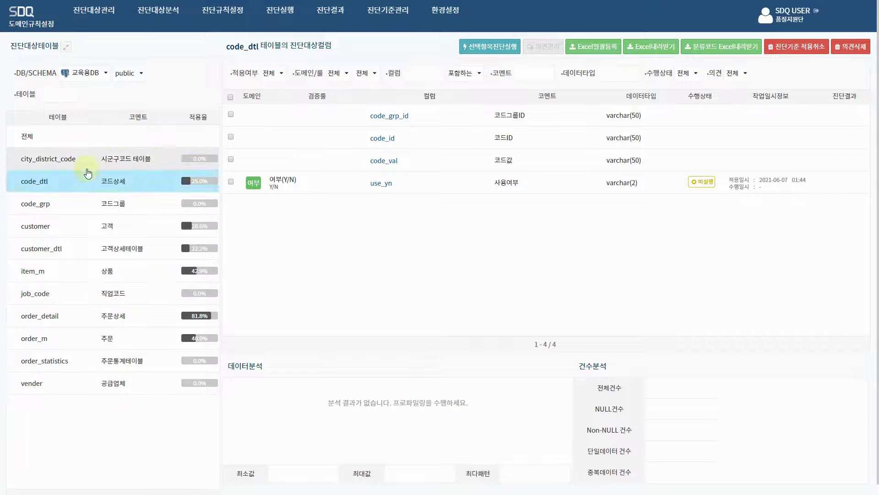
click(68, 203)
click(78, 192)
click(78, 205)
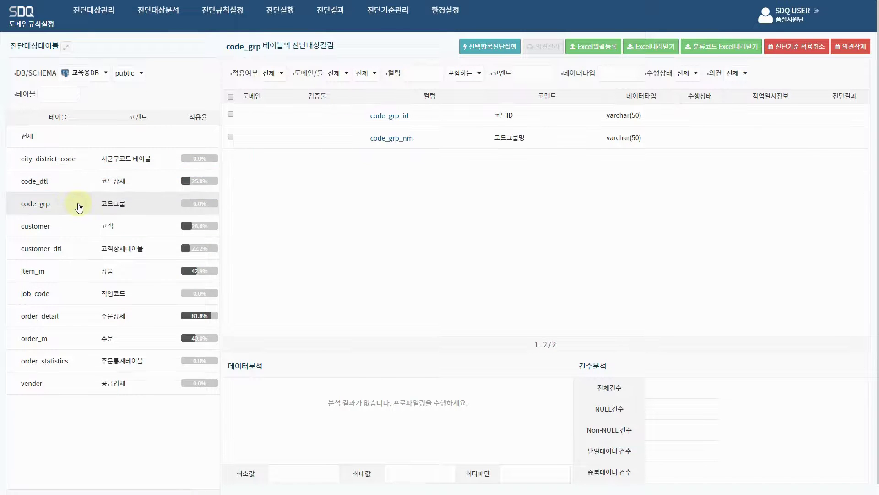
click(125, 205)
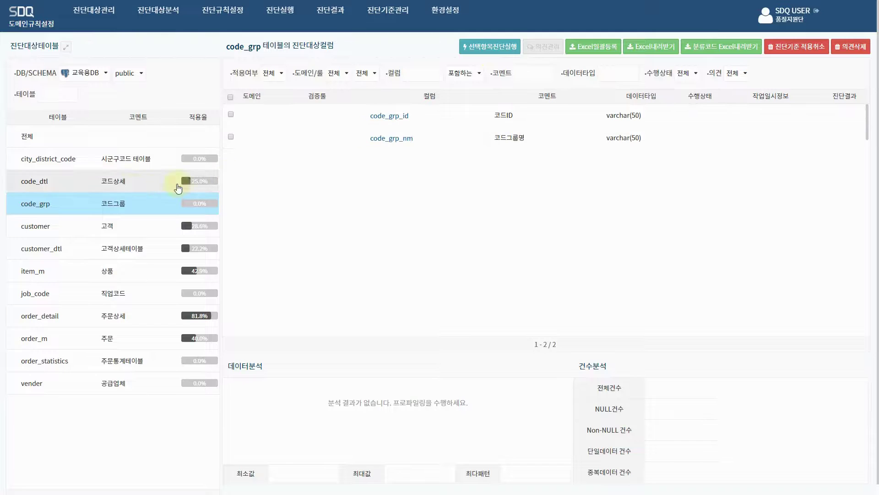
click(132, 188)
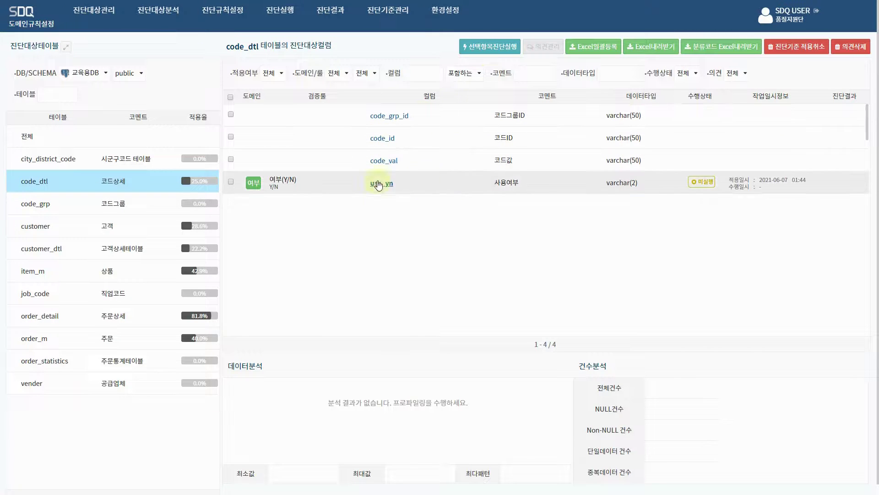
click(508, 153)
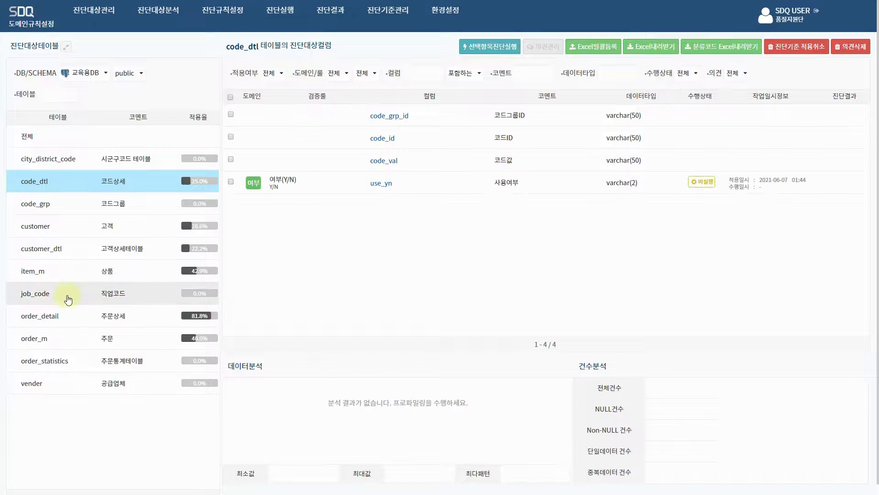
click(68, 298)
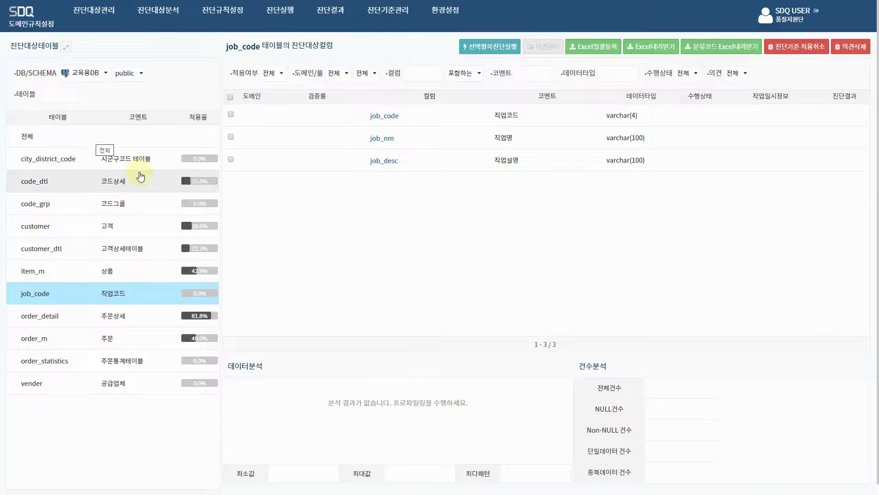
List the columns of all tables and filter them by column names containing CD
click(118, 138)
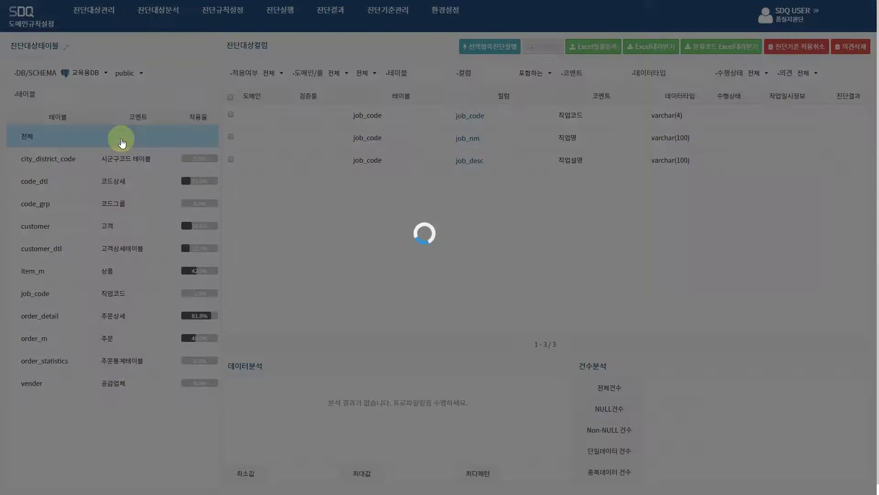
click(497, 74)
text(c)
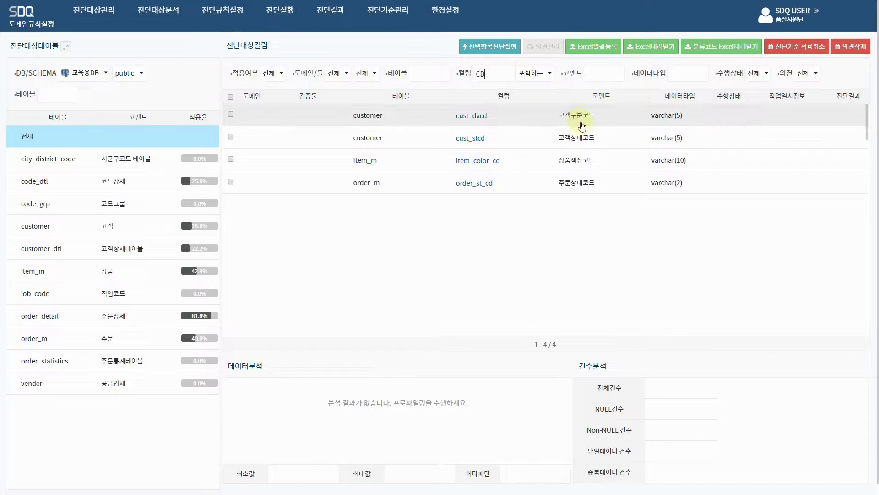
Examine the data analysis of the code columns cust_dvcd, cust_stcd, item_color_cd and order_st_cd
click(582, 122)
click(590, 143)
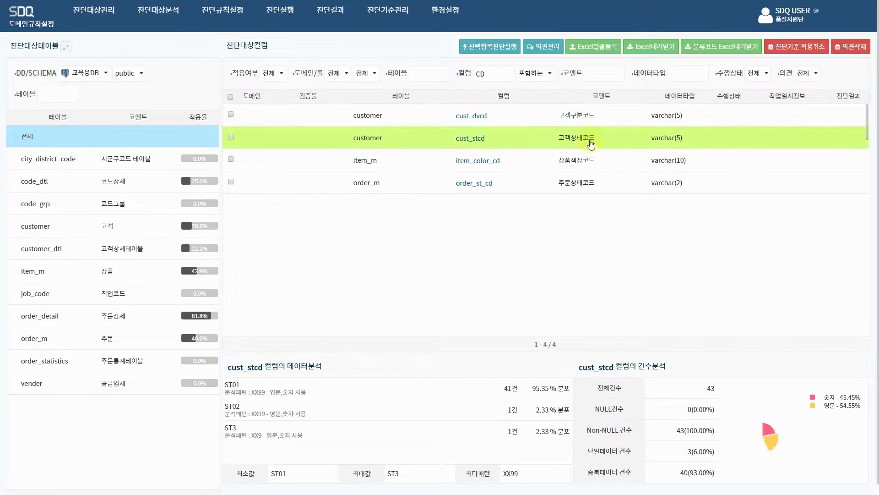
click(587, 163)
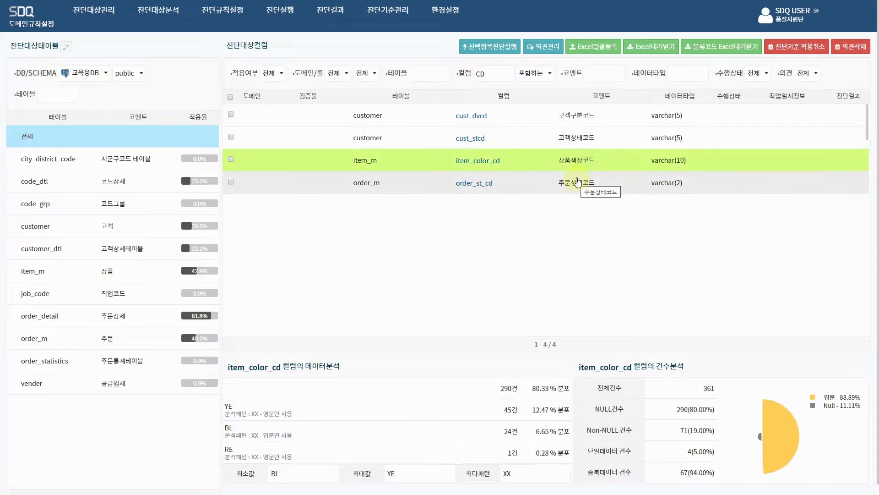
click(578, 185)
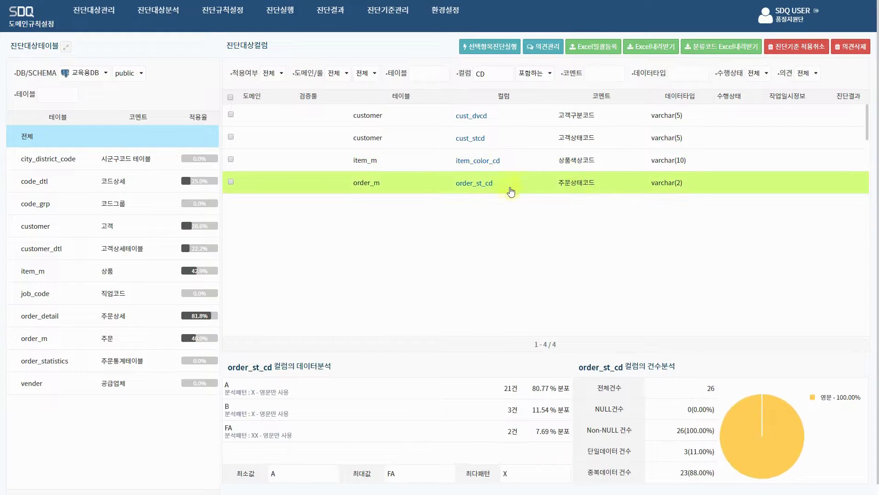
click(526, 184)
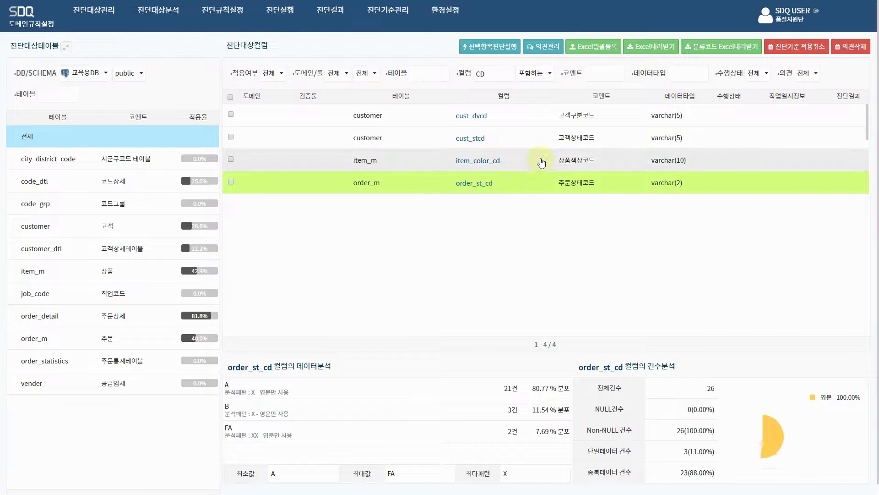
click(540, 159)
click(542, 138)
click(544, 117)
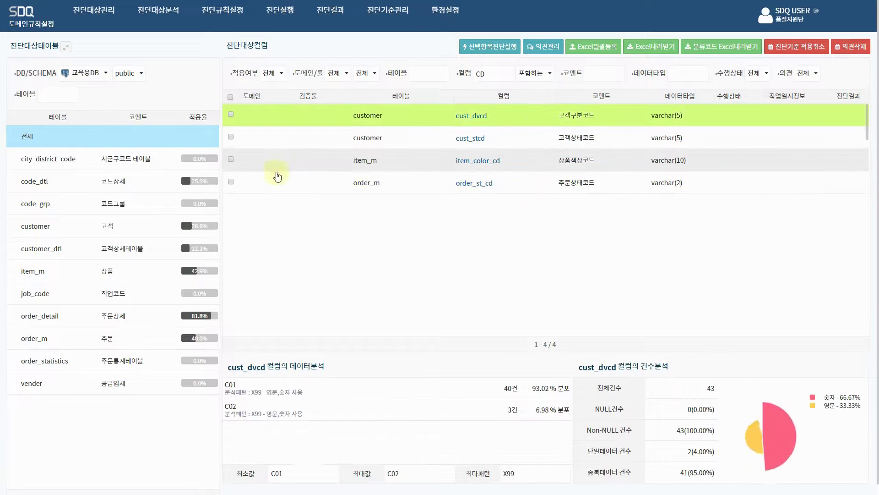
Select order_m's order_st_cd column for diagnosis and open verification code management at the empty code name
click(230, 181)
click(118, 120)
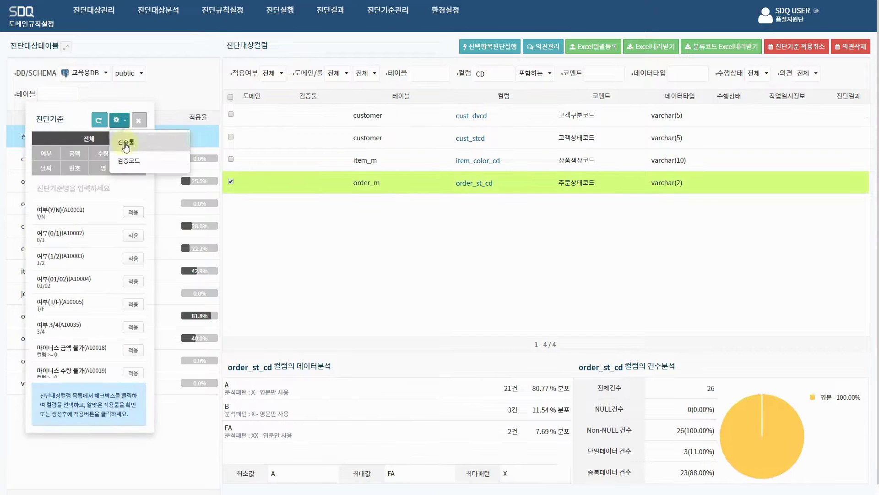
click(128, 161)
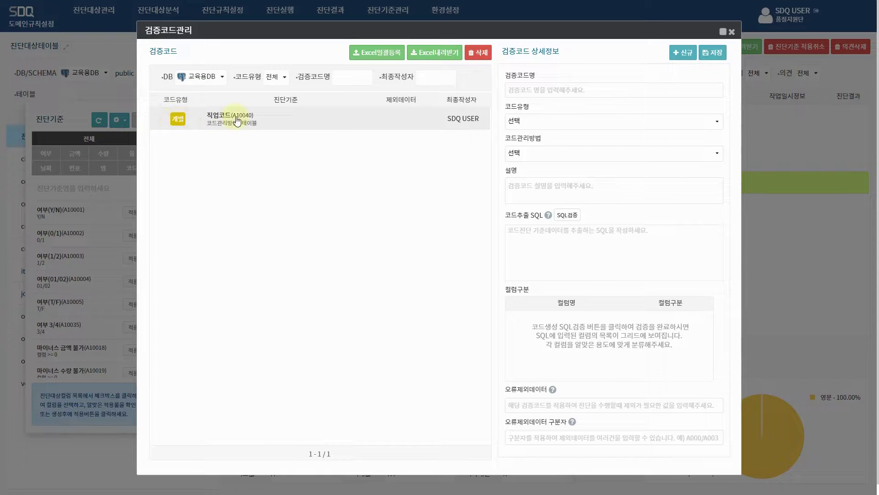
click(557, 94)
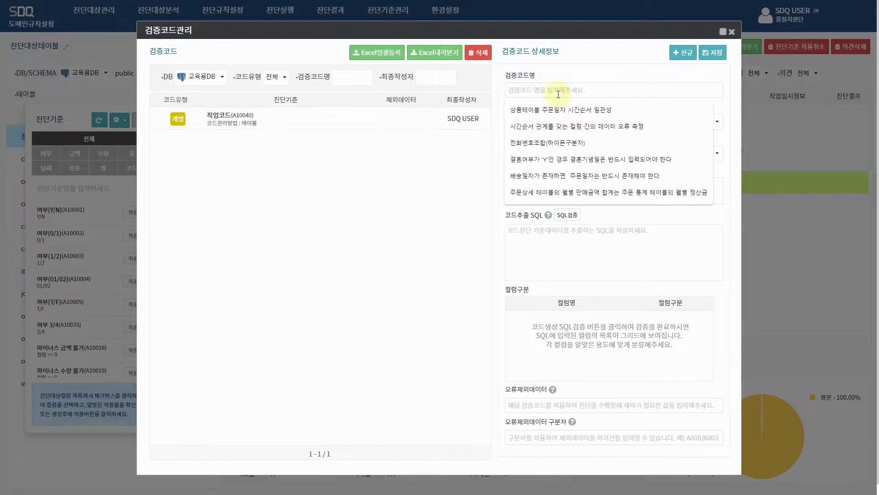
text(R)
key(BackSpace)
text(R)
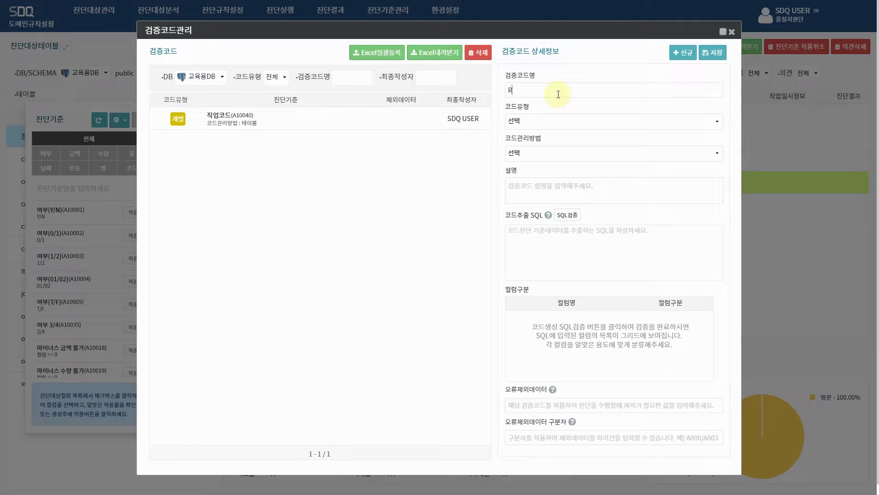
key(BackSpace)
text(R)
key(BackSpace)
text(R)
key(BackSpace)
text(R)
key(BackSpace)
Name the new verification code 교육용DB공통코드
text(교육이)
text(D)
text(B공통코드)
key(ctrl+a)
key(ctrl+x)
key(ctrl+v)
Set the code type to 공통코드 and enter the description 교육용DB 공통코드 입니다
click(542, 125)
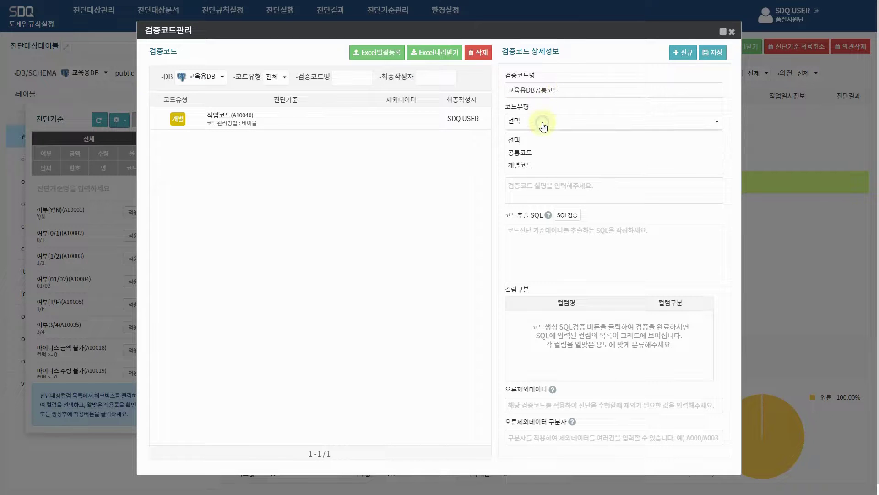
click(541, 151)
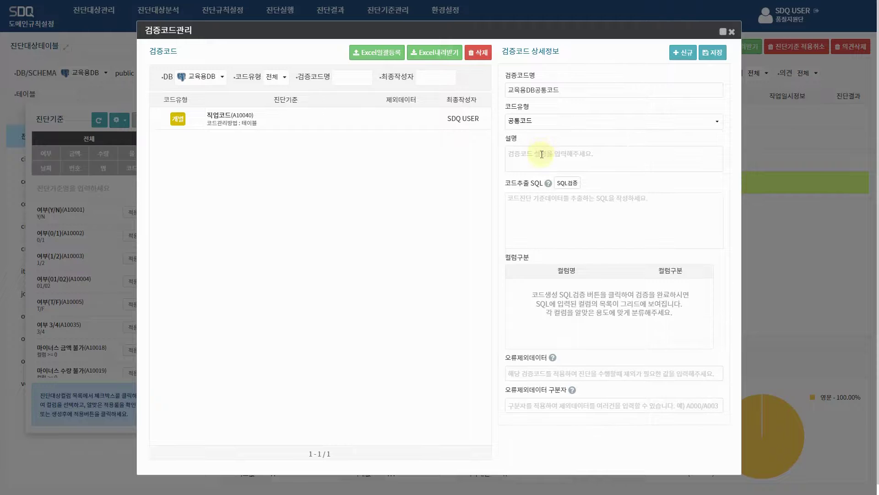
click(541, 154)
text(교육용)
text(DB 코)
text(통ㅋ)
text(드 입니다.)
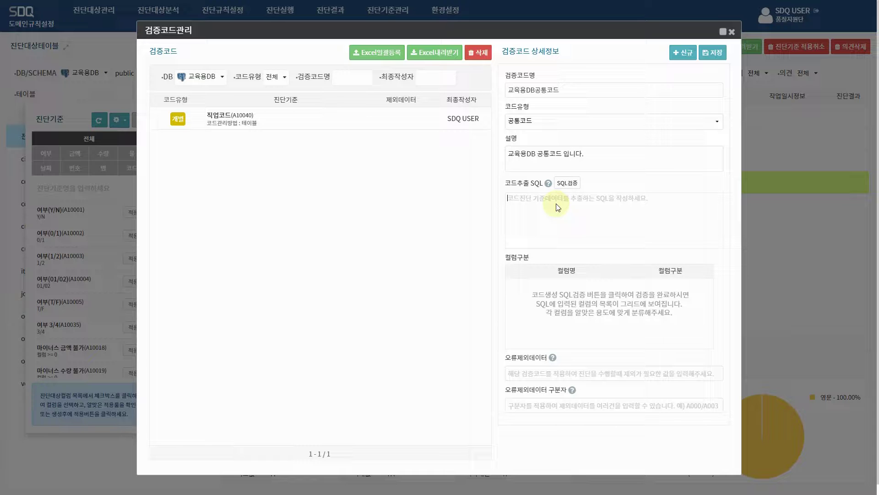
click(549, 184)
text(ㄴ딛)
key(BackSpace)
key(BackSpace)
key(BackSpace)
key(BackSpace)
text(sel)
key(BackSpace)
key(BackSpace)
key(BackSpace)
text(SELECT)
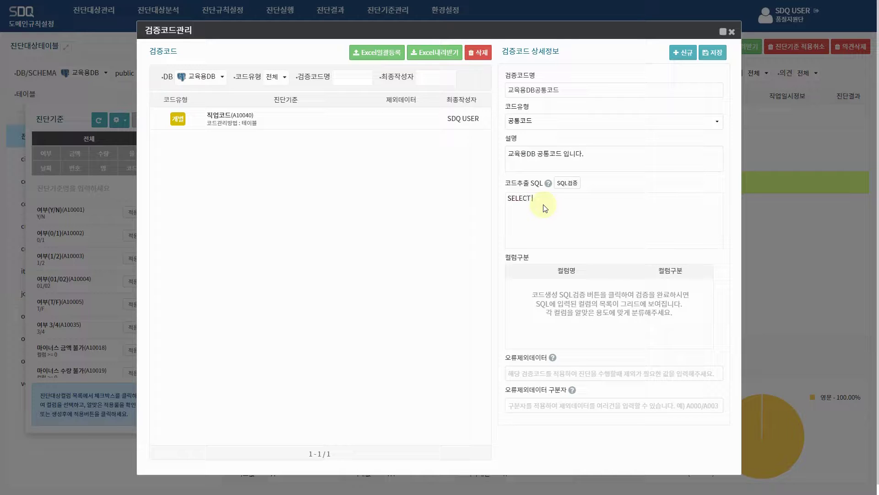
key(BackSpace)
key(BackSpace)
key(BackSpace)
key(BackSpace)
key(BackSpace)
key(BackSpace)
text(SE)
key(BackSpace)
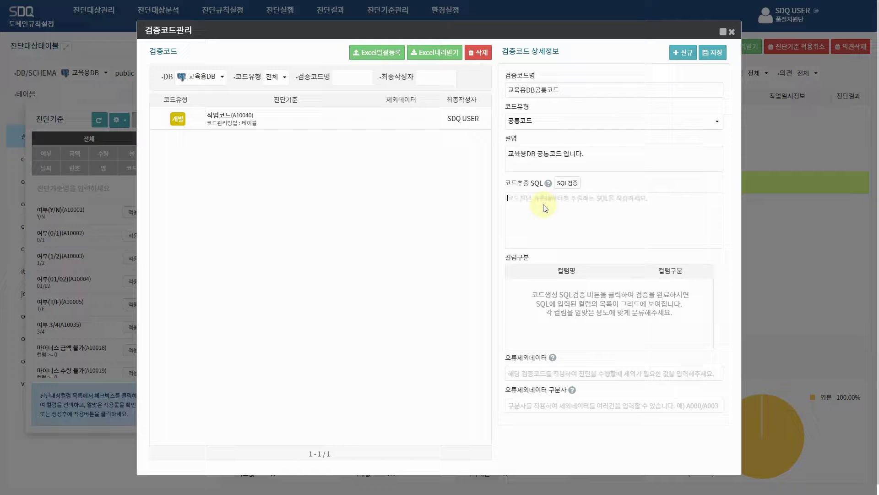
Enter the code extraction SQL SELECT CODE_GRP_ID, CODE_GRP_NM FROM CODE_GRP, try to verify it, and dismiss the verification message
text(SEL)
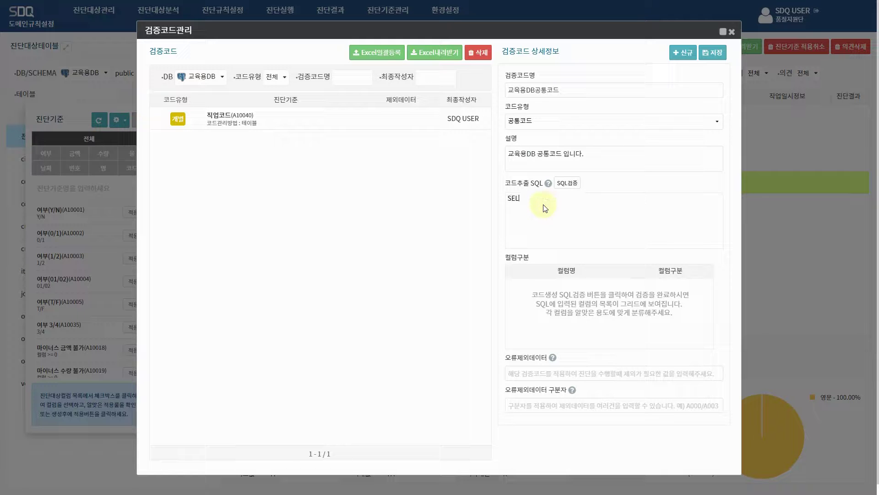
text(ECT CODE_GRP_ID, CODE_GRP_NM)
key(Return)
text(FROM CODE)
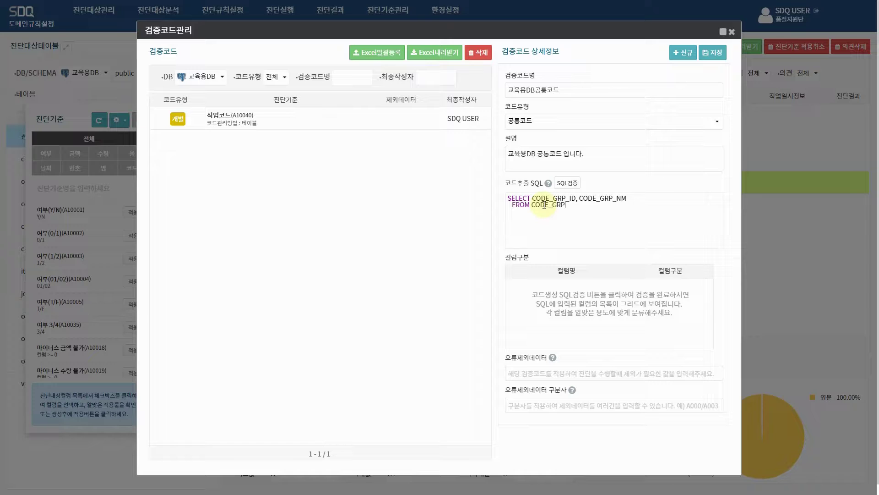
click(573, 184)
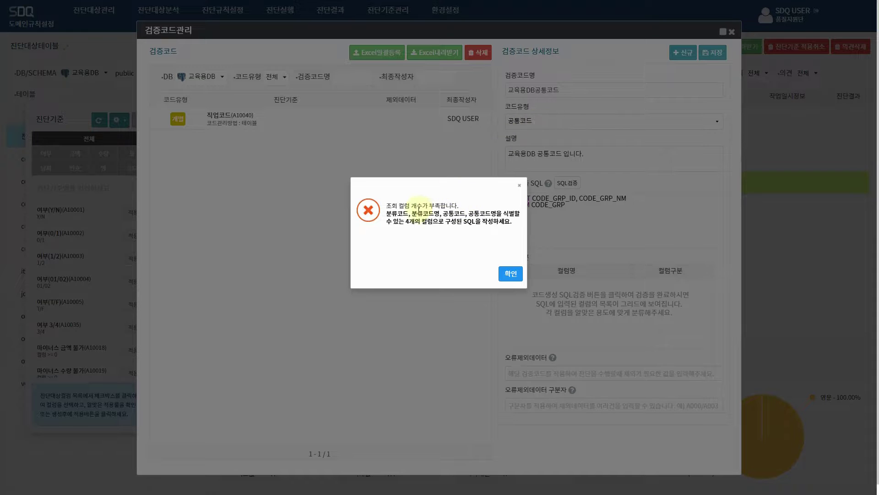
drag(412, 212, 480, 220)
click(480, 220)
click(511, 273)
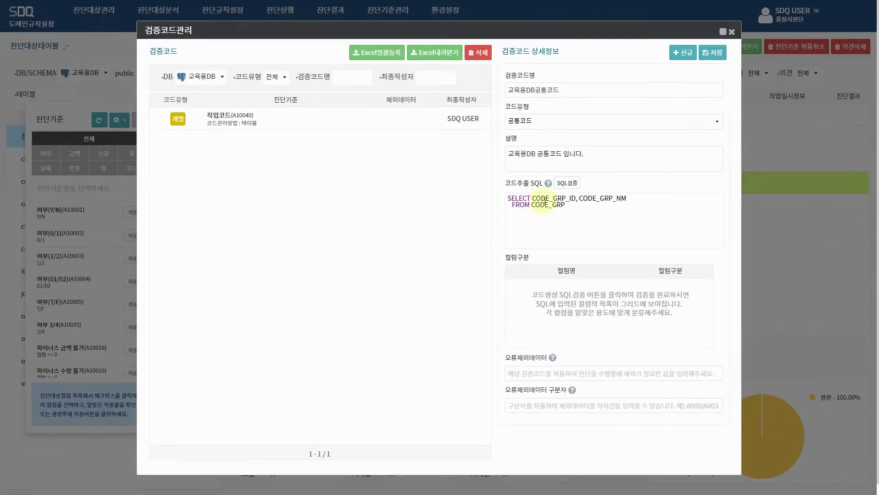
Change the code type to 개별코드, verify the code extraction SQL, and dismiss the query verification result
click(531, 121)
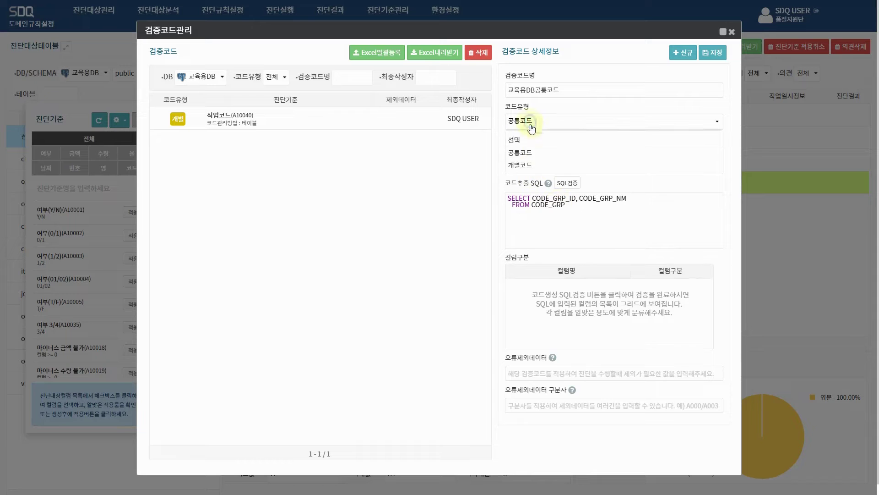
click(533, 164)
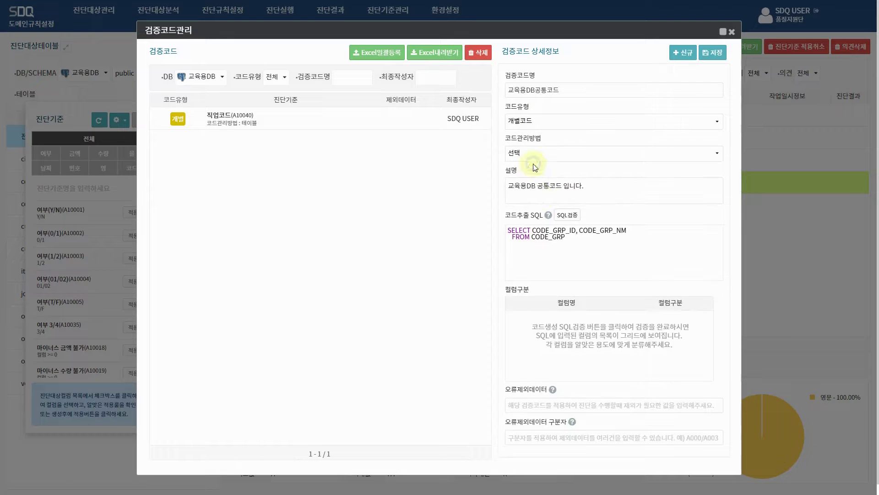
click(576, 219)
drag(457, 137, 371, 166)
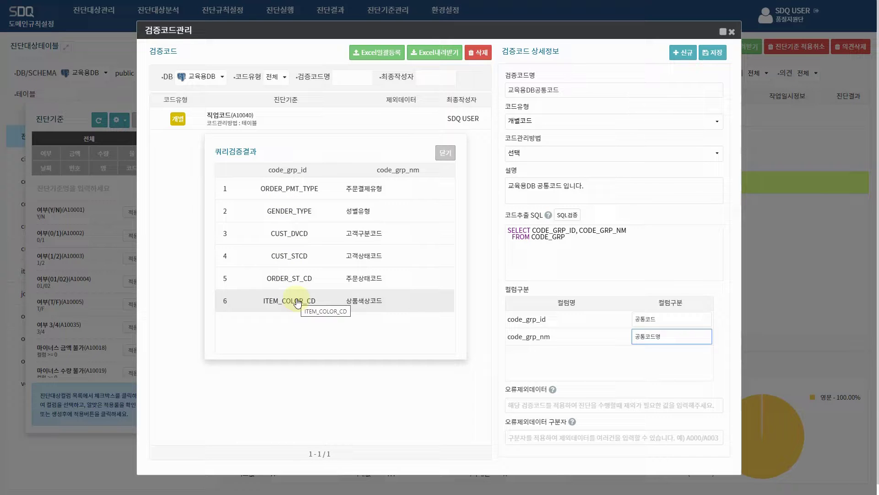
click(440, 158)
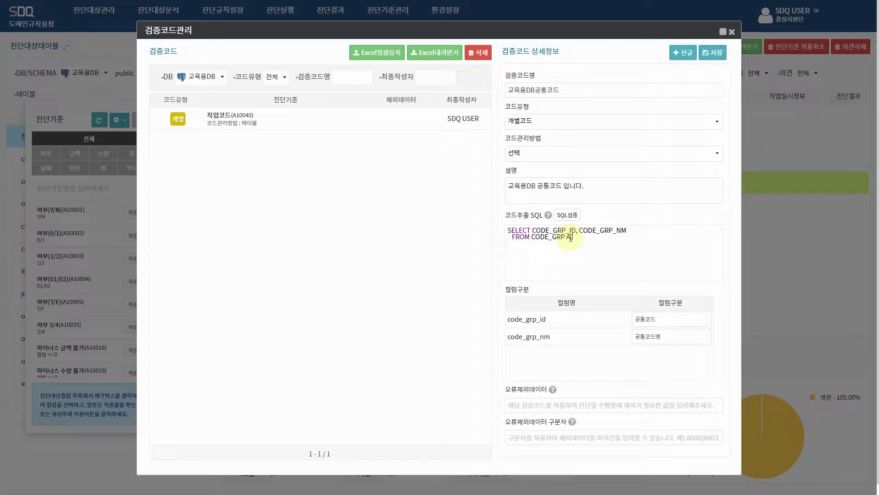
Alias CODE_GRP as A and add CODE_DTL B to the FROM clause, prefixing both selected columns with A. on separate lines
text(CODE_)
text(A.)
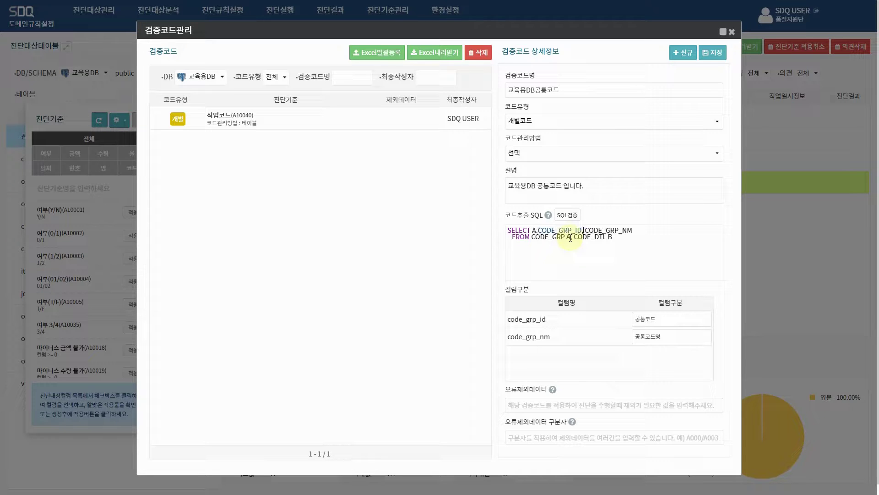
text(A.)
key(Return)
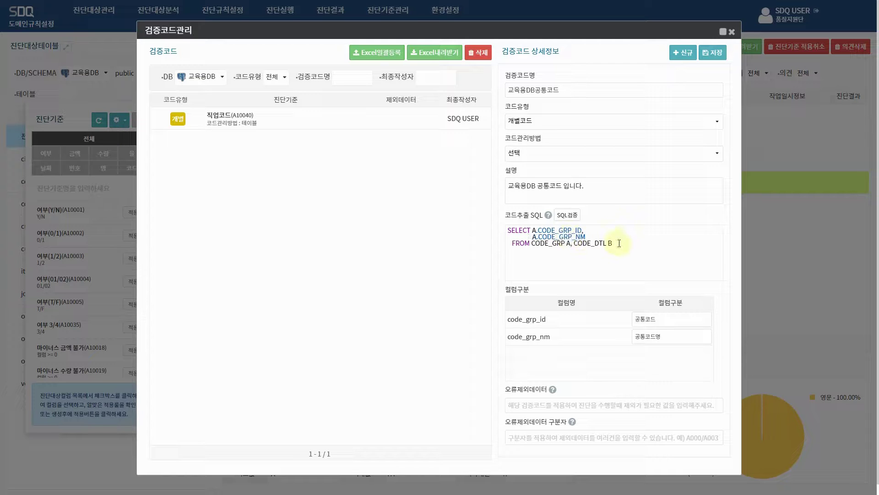
Add the join condition WHERE A.CODE_GRP_ID = B.CODE_GRP_ID to the code extraction SQL
click(618, 243)
text(WHERE A.CODE_GRP_ID = B)
text(.CODE_GR)
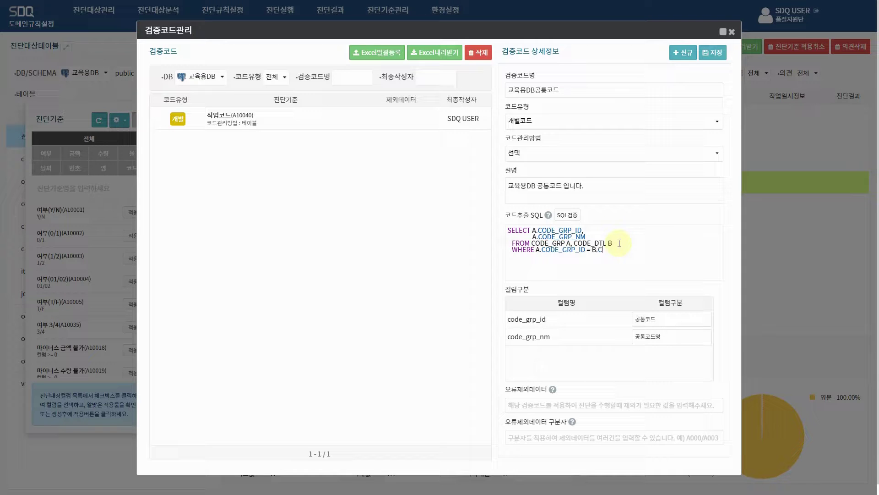
text(P_ID)
Add B.CODE_ID to the SELECT list beneath a dashed separator line after A.CODE_GRP_NM
key(Return)
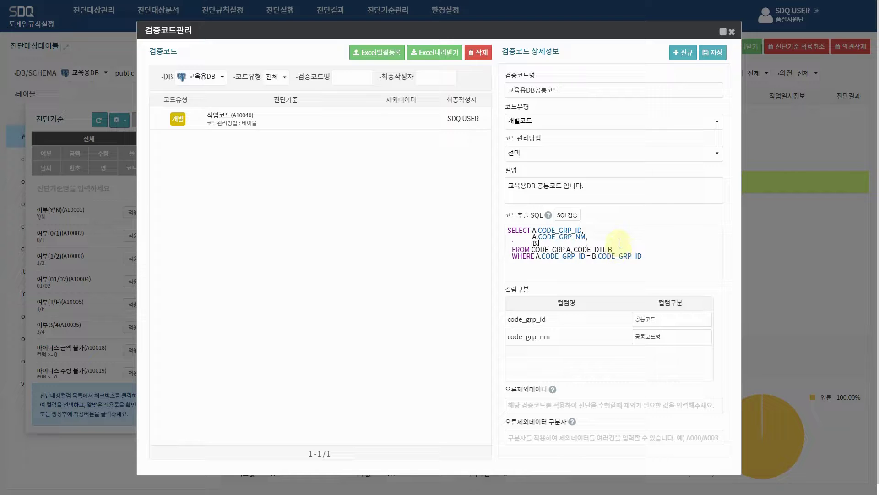
key(BackSpace)
key(BackSpace)
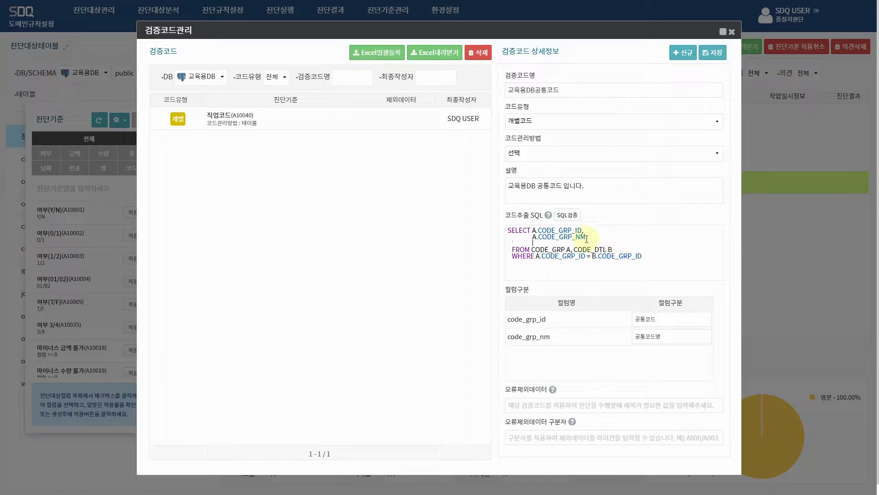
key(Return)
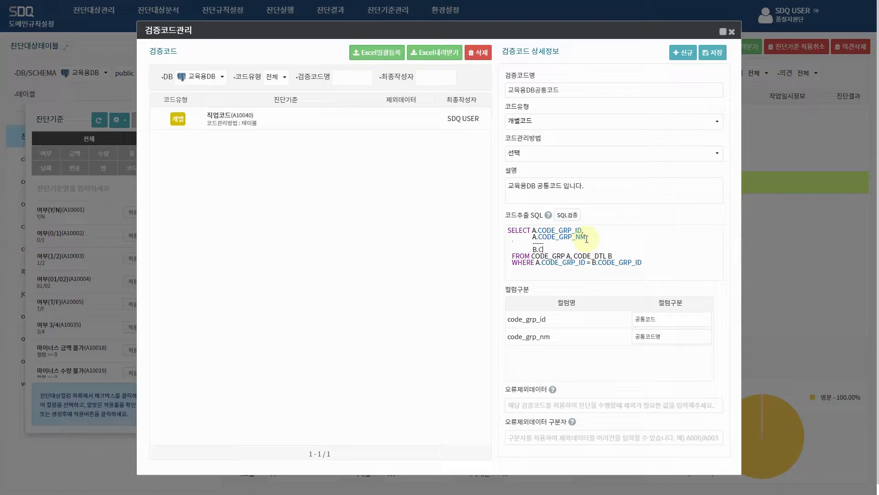
text(ODE_ID)
key(Return)
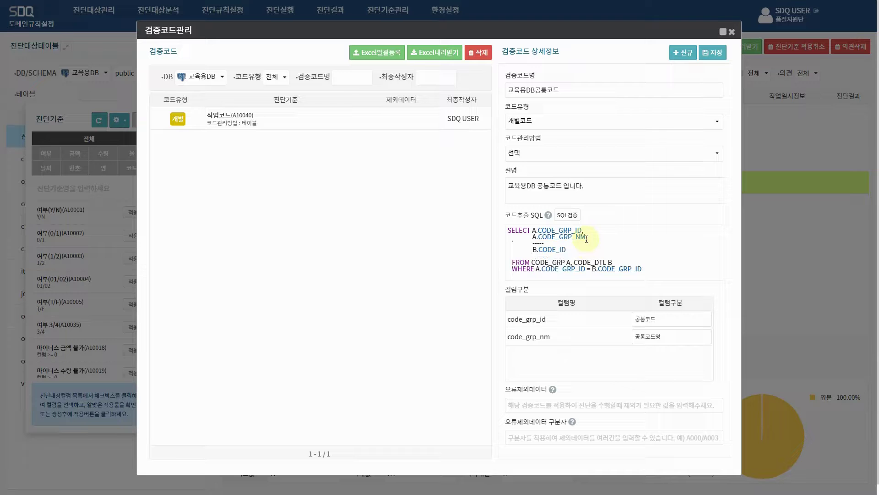
Add B.CODE_VAL to the SELECT list and remove the blank line and the dashed separator from the SQL
click(576, 249)
text(,)
key(Return)
text(B.CODE_VAL)
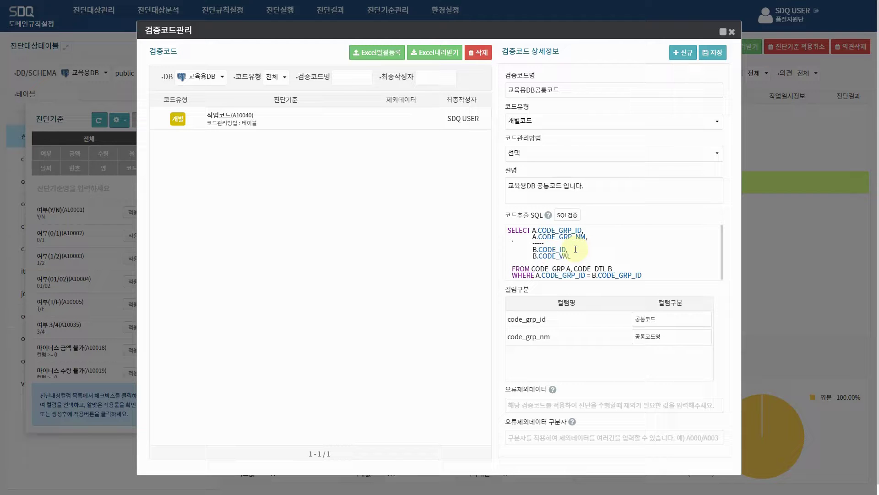
key(BackSpace)
click(550, 242)
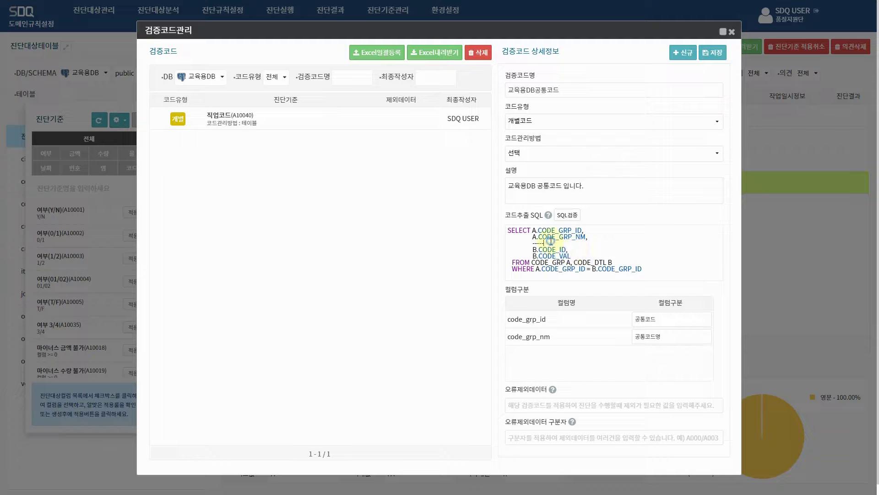
drag(550, 241, 604, 234)
key(BackSpace)
Set the code type to 공통코드, verify the extended SQL, and review and dismiss the query verification result
click(548, 120)
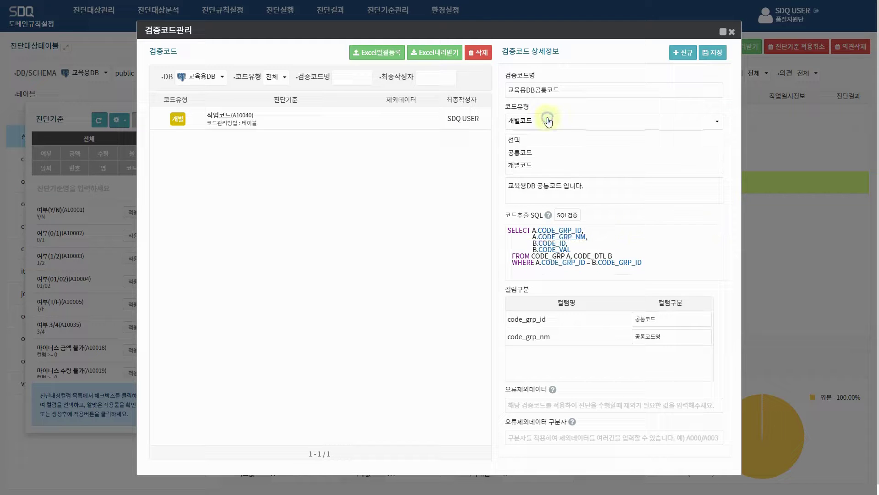
click(542, 151)
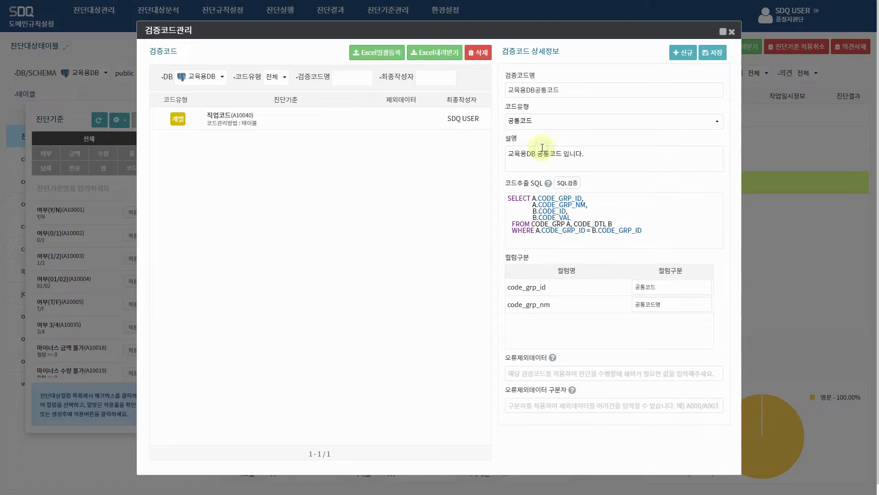
click(564, 184)
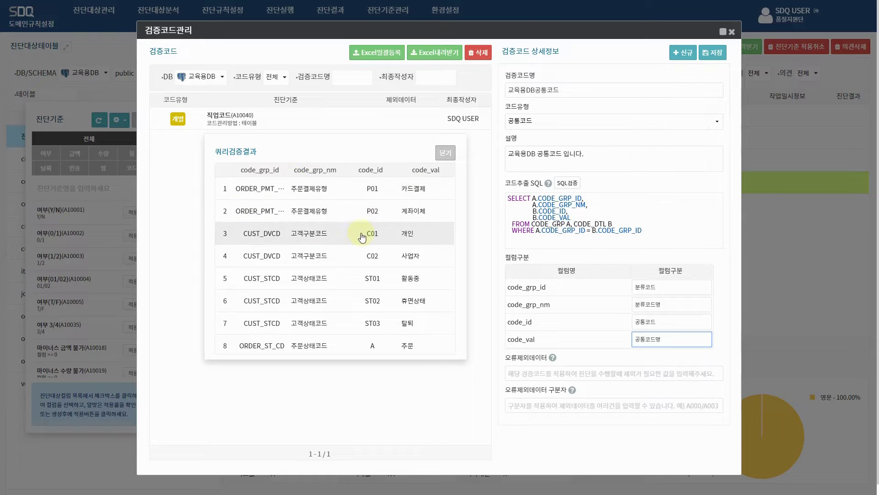
scroll(363, 237, down, 2)
scroll(359, 239, up, 2)
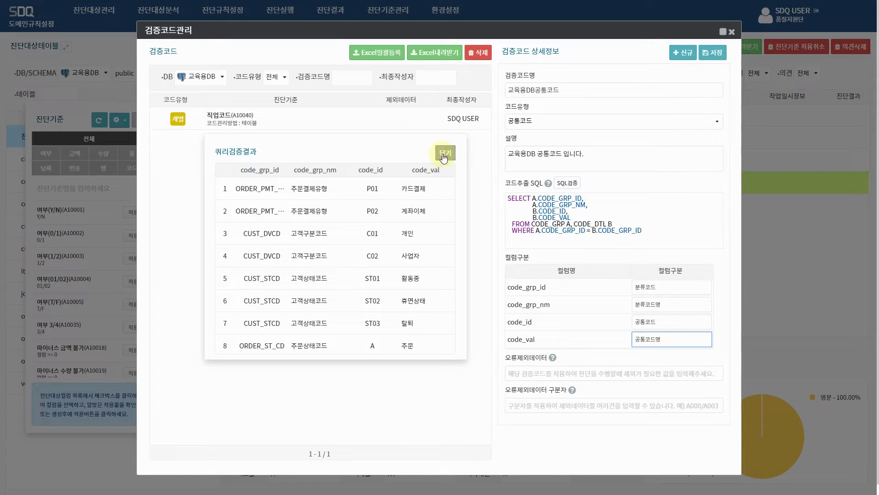
click(444, 156)
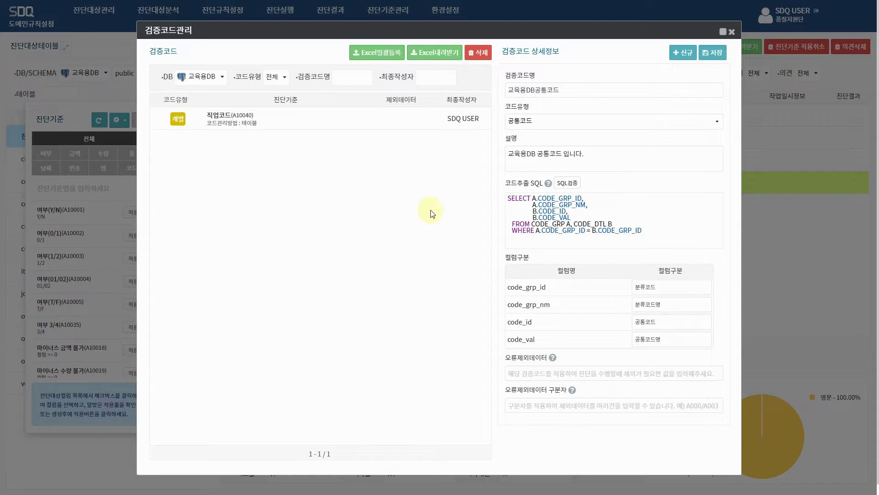
Save the verification code, exit its management, and show 교육용DB공통코드's classification codes from the 코드 diagnosis criteria
click(713, 53)
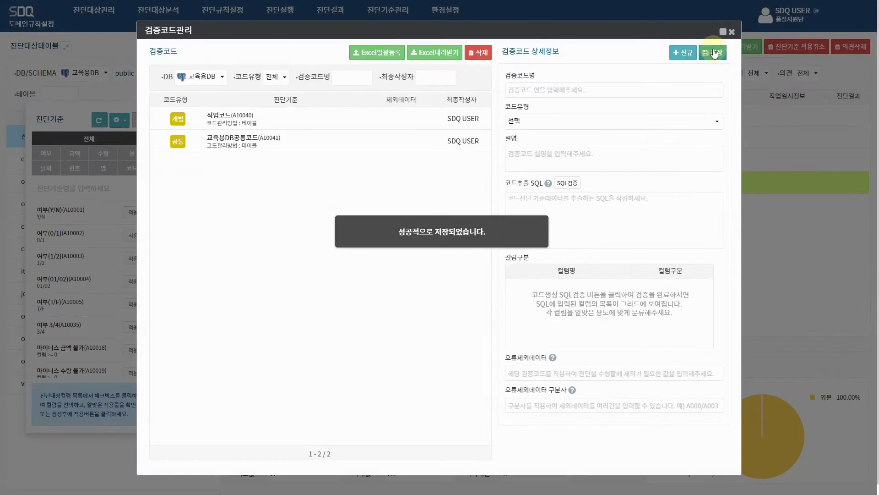
click(732, 32)
click(132, 168)
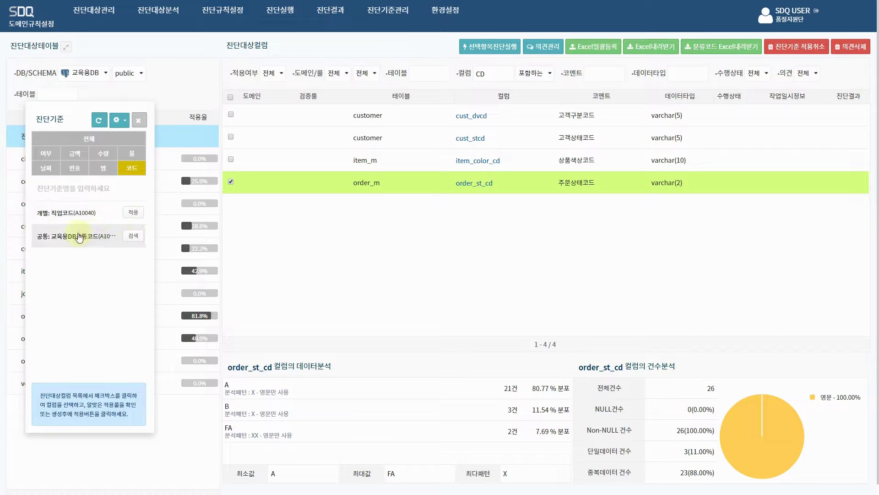
click(134, 235)
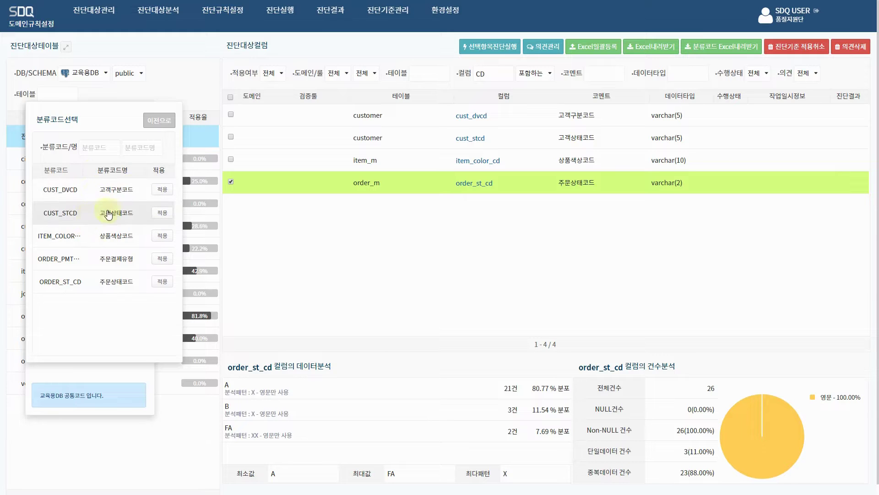
drag(125, 114, 145, 113)
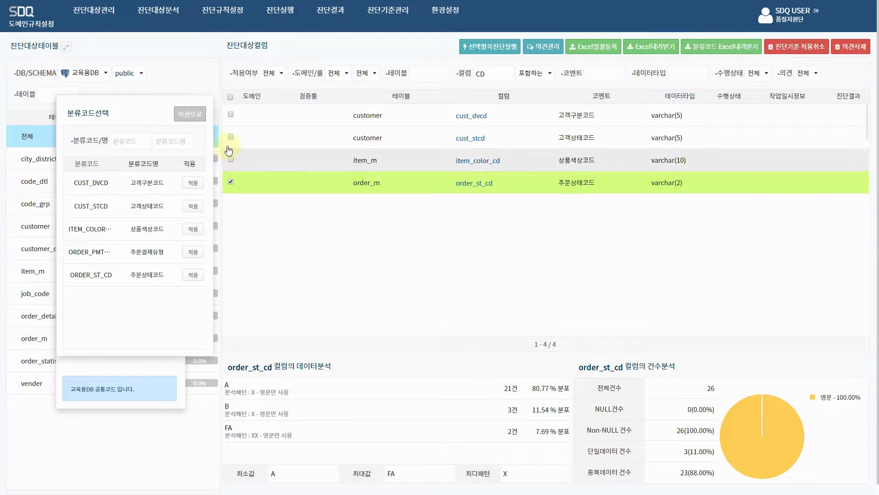
Apply classification code CUST_DVCD to customer's cust_dvcd column and ORDER_ST_CD to order_m's order_st_cd column
click(233, 117)
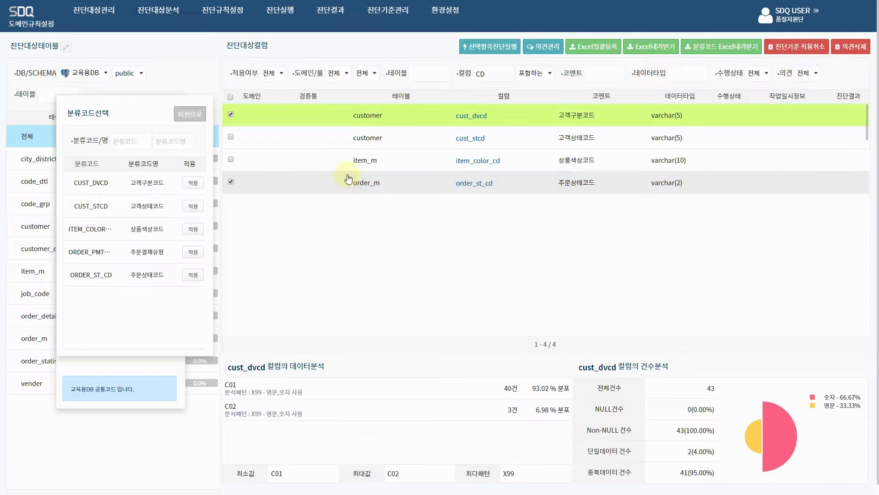
click(192, 183)
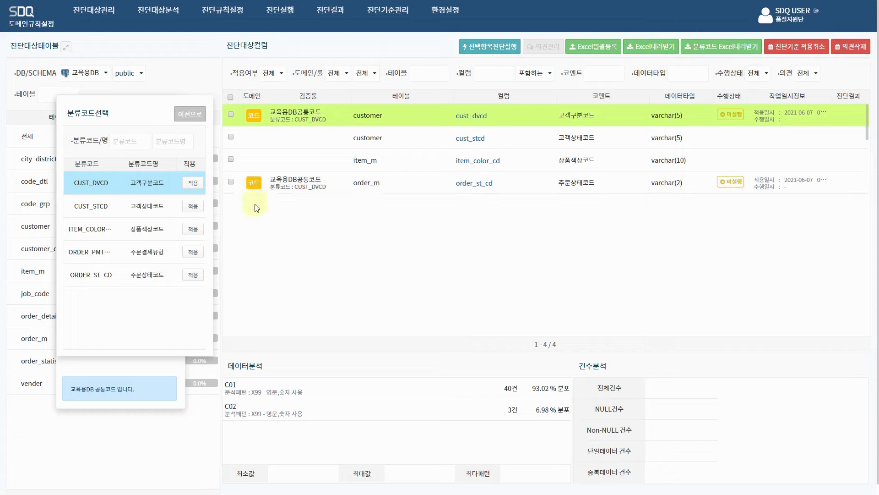
click(232, 183)
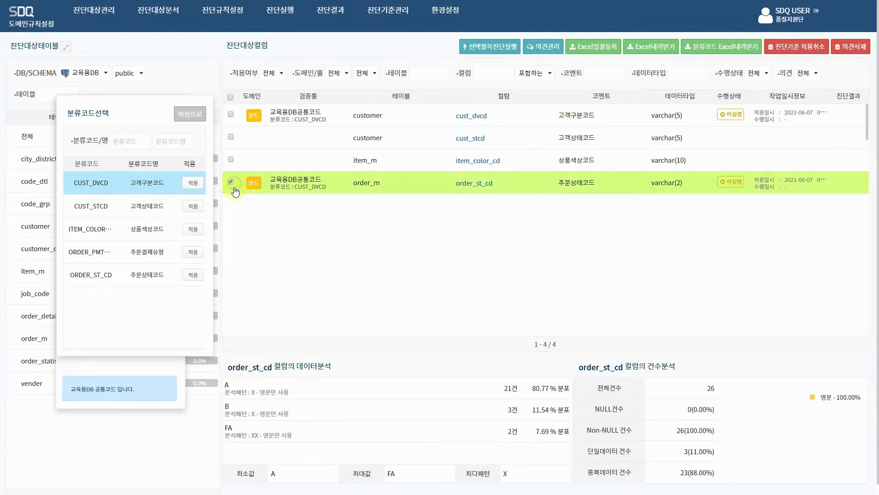
click(192, 275)
click(480, 274)
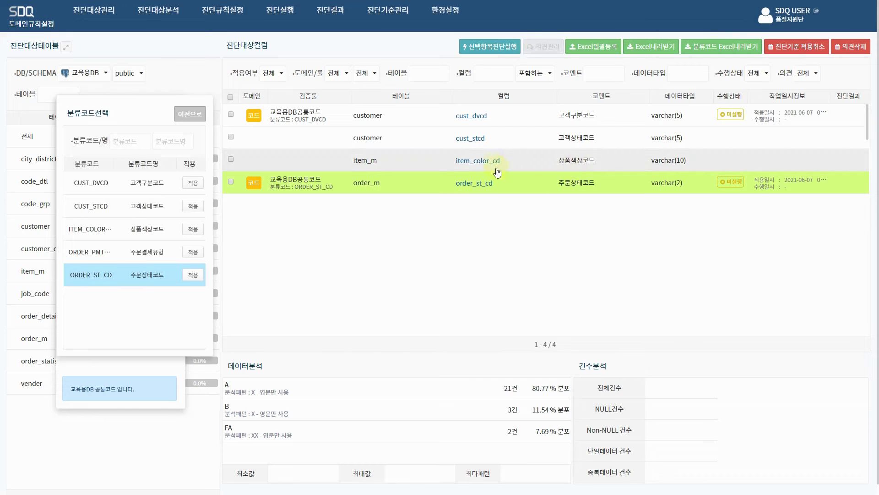
Apply classification code ITEM_COLOR_CD to item_m's item_color_cd column and CUST_STCD to customer's cust_stcd column
click(231, 160)
click(193, 229)
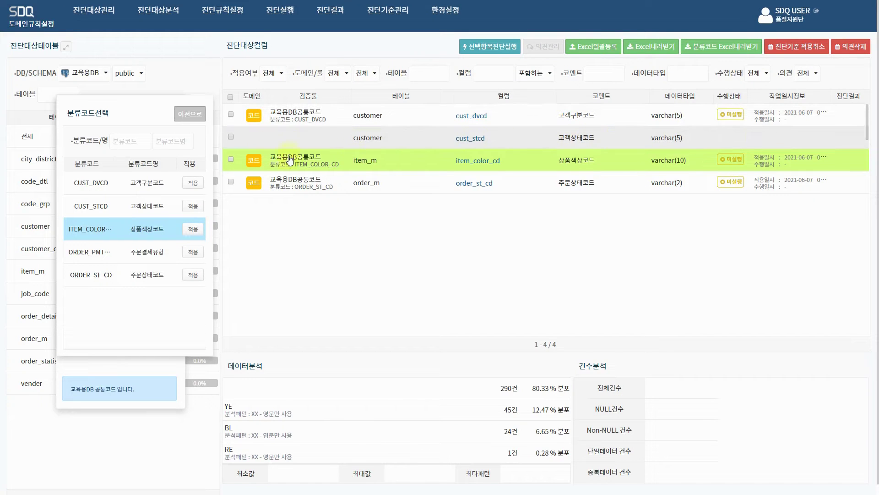
click(231, 137)
click(193, 206)
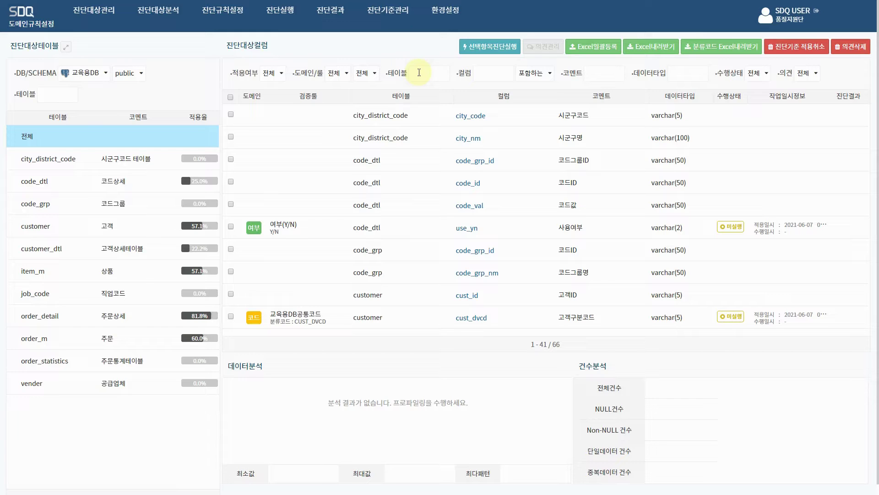
Filter the diagnosis target columns by the column names yn, dt and mont in turn to check their applied rules
click(488, 71)
text(yn)
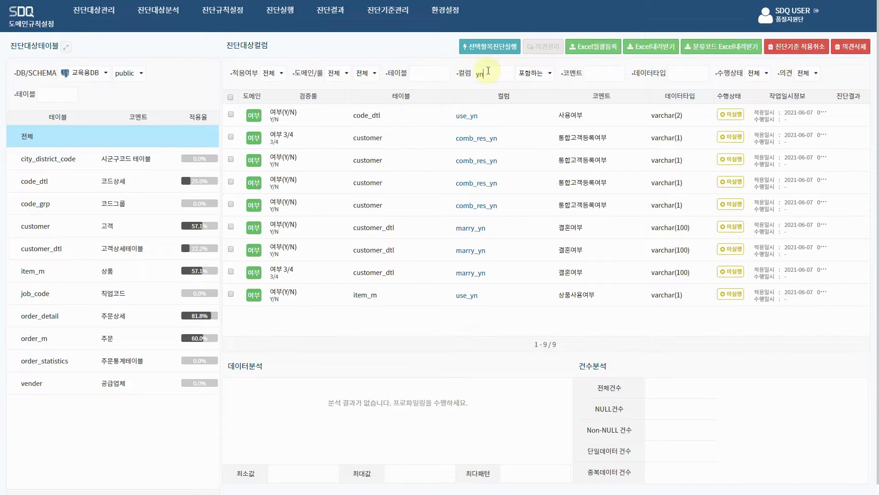
key(BackSpace)
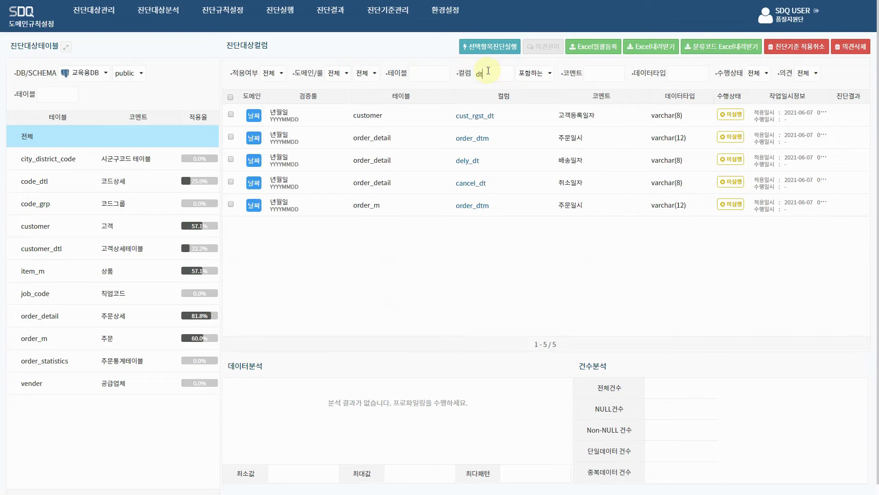
text(mont)
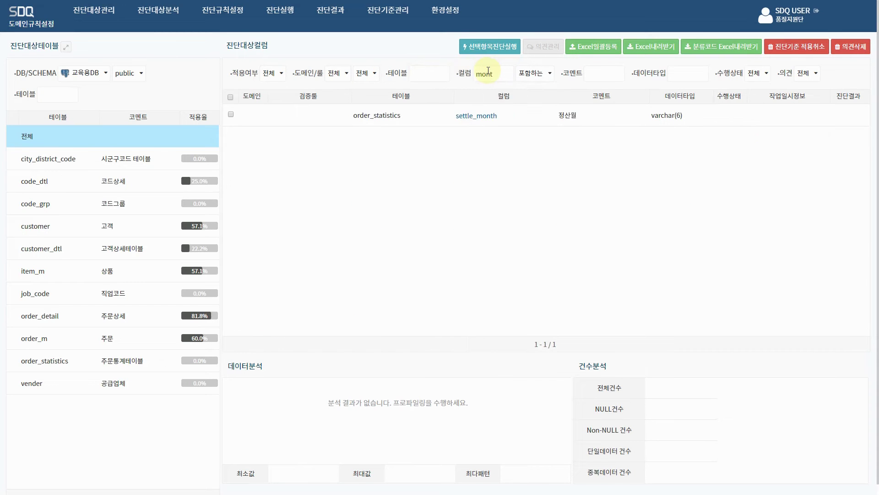
key(BackSpace)
key(BackSpace)
key(BackSpace)
key(BackSpace)
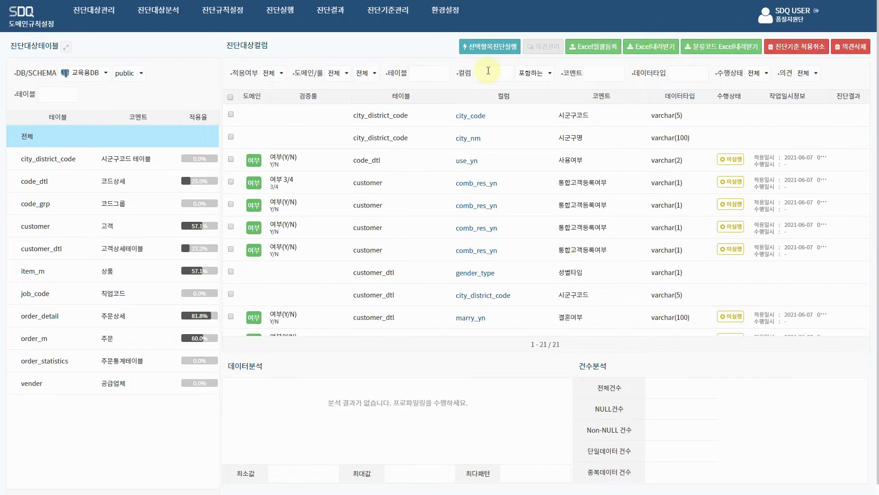
Filter the diagnosis target columns by year and again by mont, and clear the column name filter
text(year)
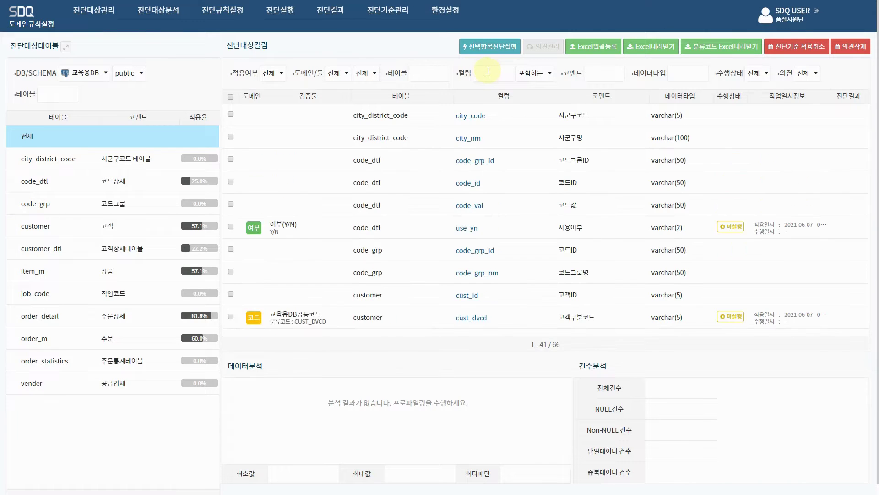
key(BackSpace)
text(mont)
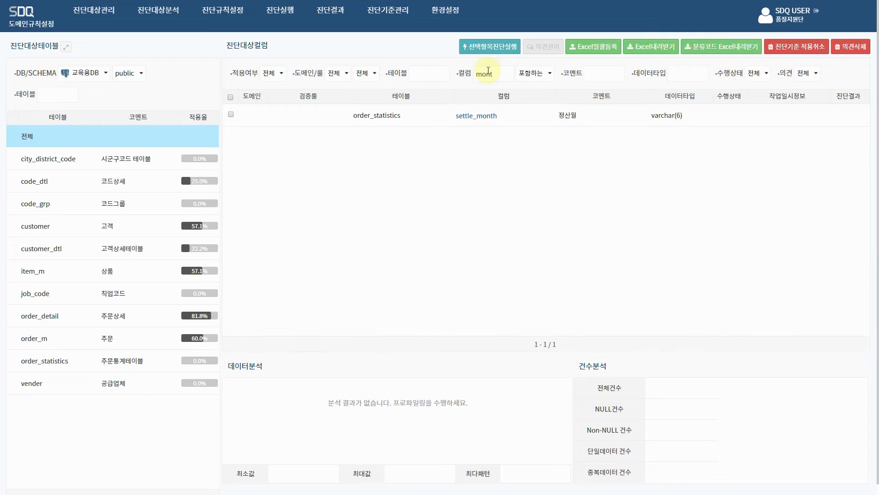
key(BackSpace)
key(BackSpace)
key(BackSpace)
key(BackSpace)
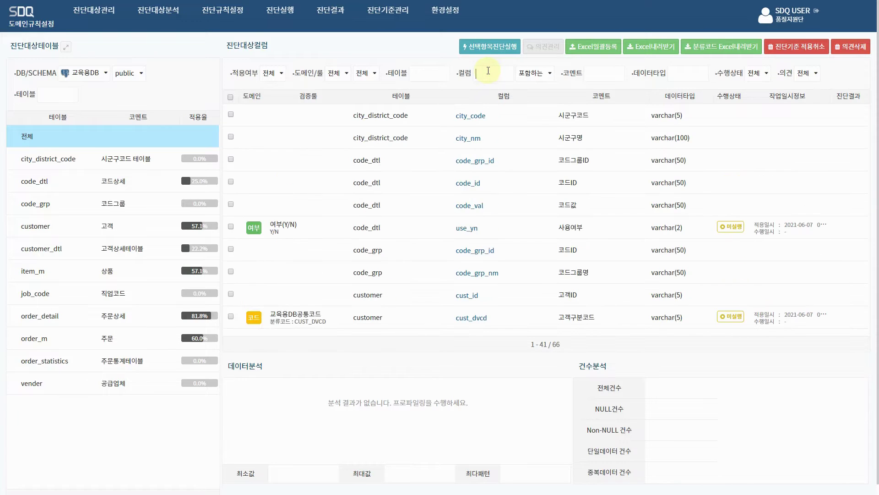
Filter the diagnosis target columns by the column name mont and select order_statistics' settle_month column
text(mot)
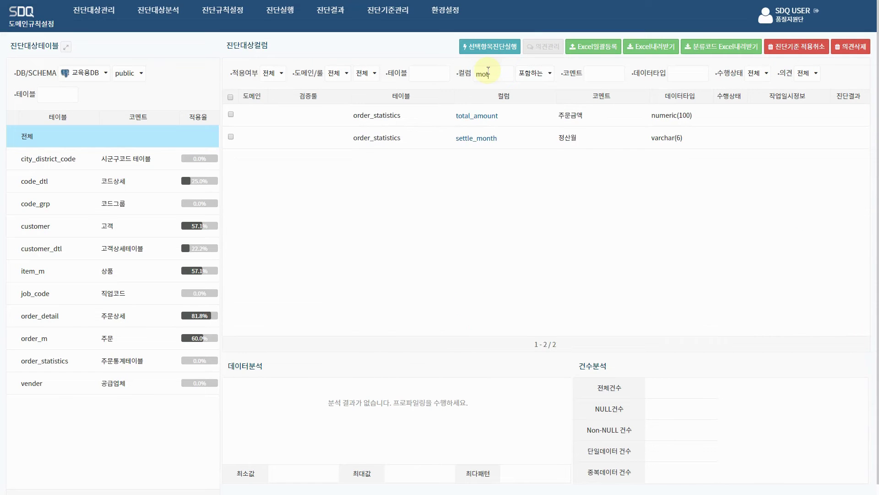
text(h)
key(BackSpace)
text(nt)
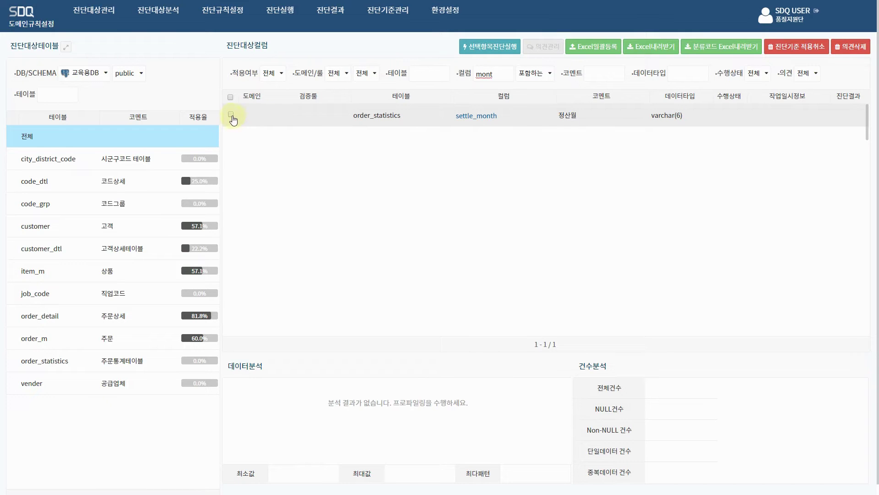
click(231, 117)
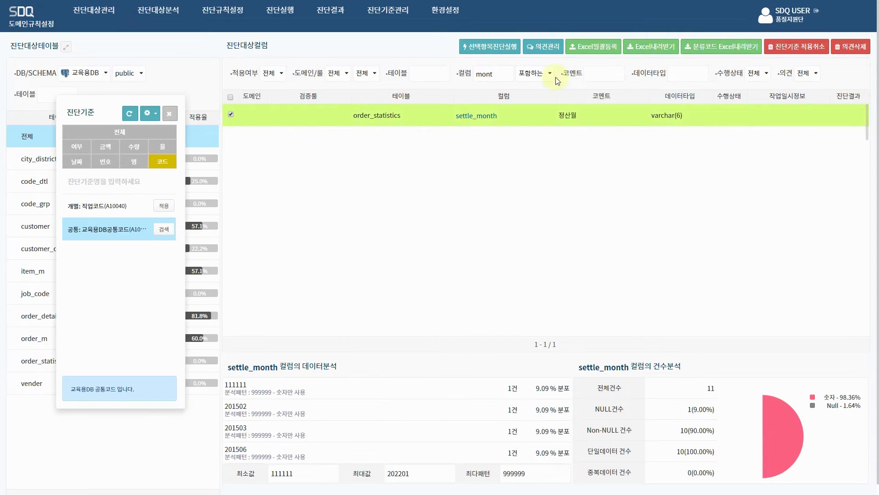
Write the column opinion "사유를 여기에 작성해주세요.. 검토할때 참고할" for settle_month in opinion management (의견관리)
click(548, 48)
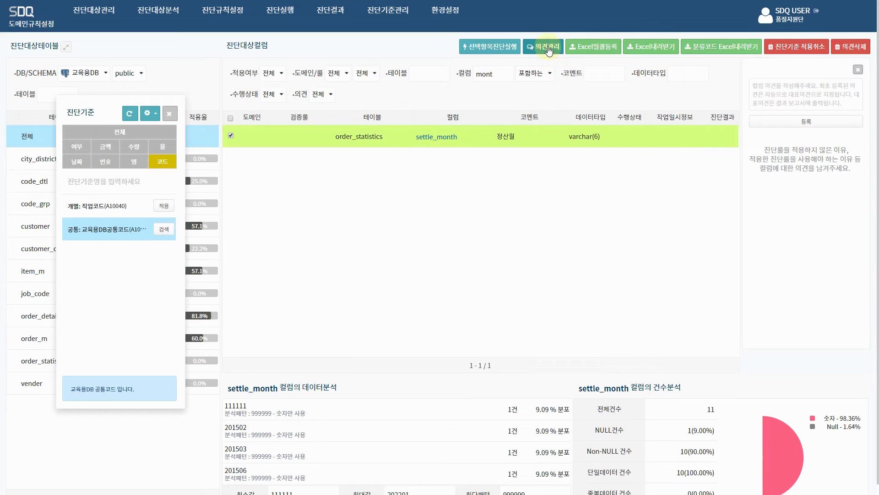
click(800, 95)
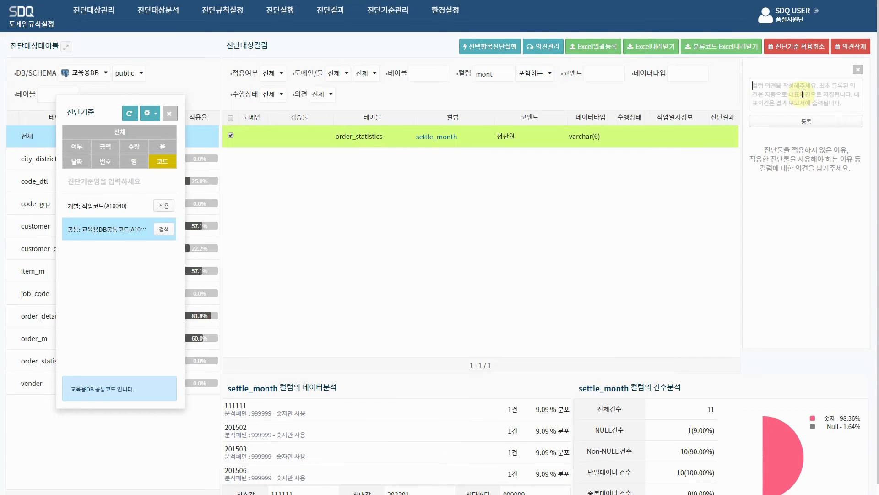
text(사율르 재)
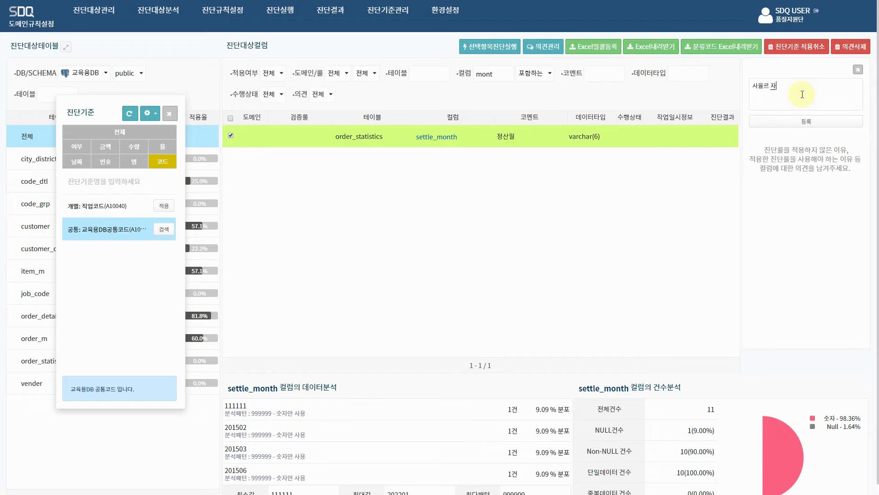
key(BackSpace)
key(BackSpace)
key(BackSpace)
text(를 여기에 작성해줘)
text(세요.. 검토할때)
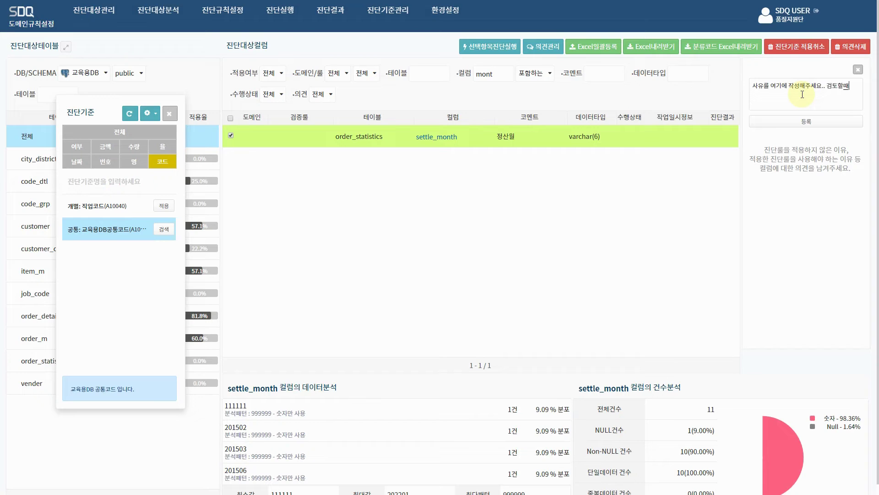
text( 참고헬)
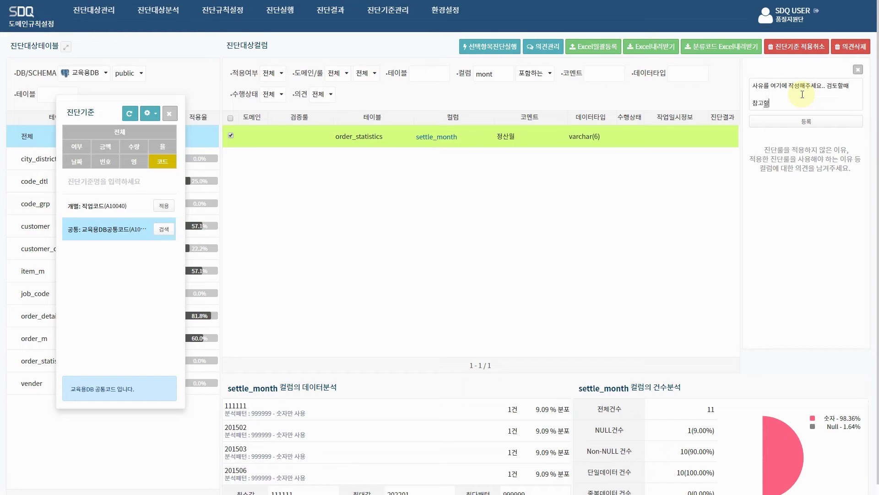